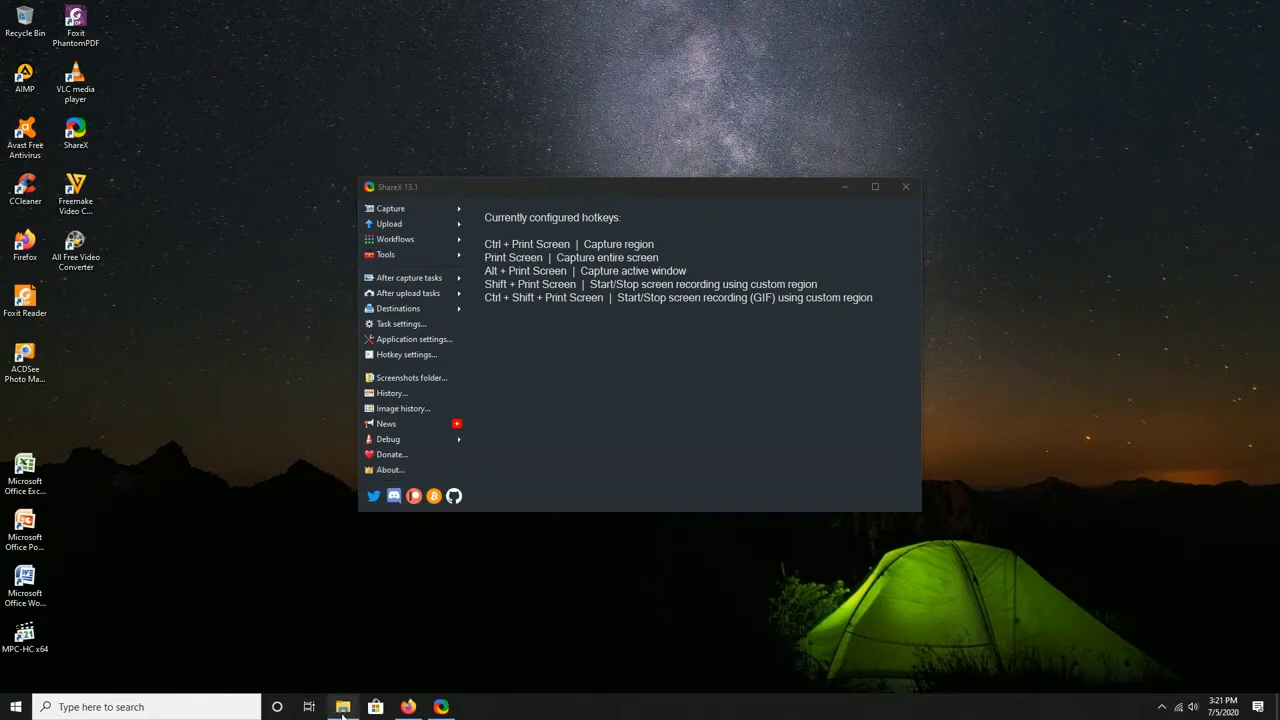
Open the workbook SKP n Dupak Terapis Gigi Terampil dan Ahli 2020.xls from the Terapis Gigi folder for viewing, and close it again
left_click(343, 708)
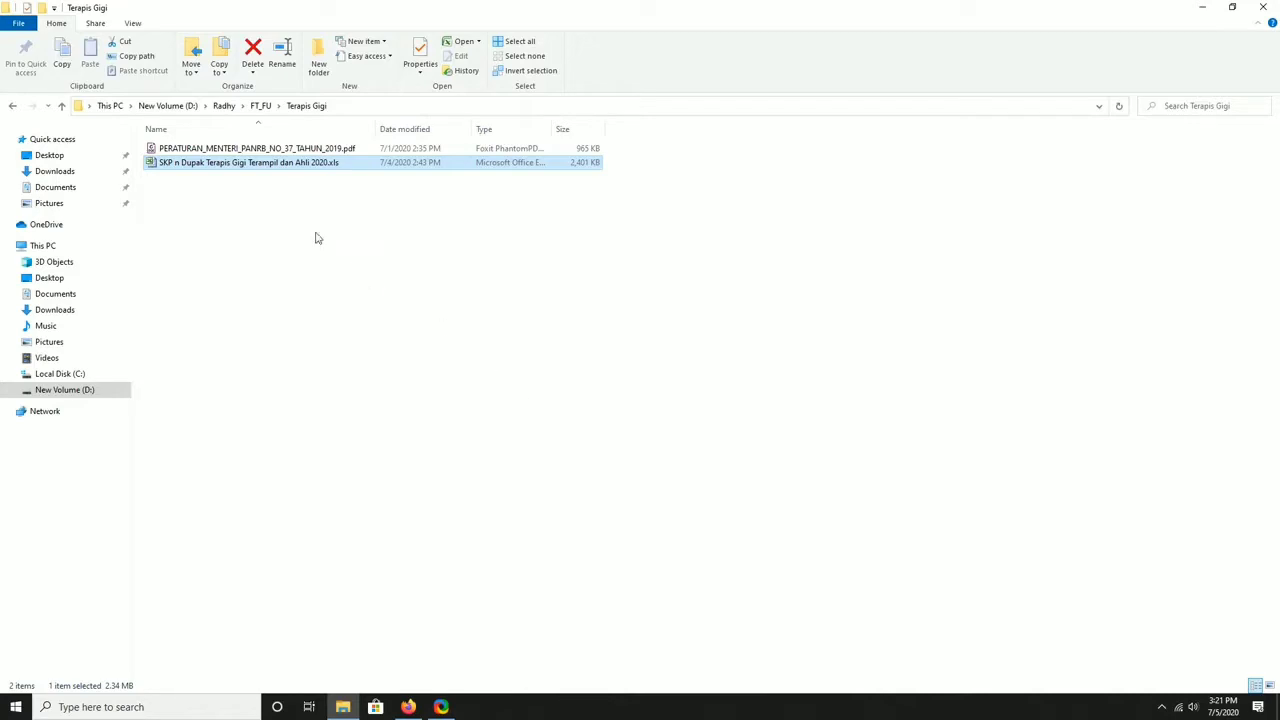
double_click(272, 166)
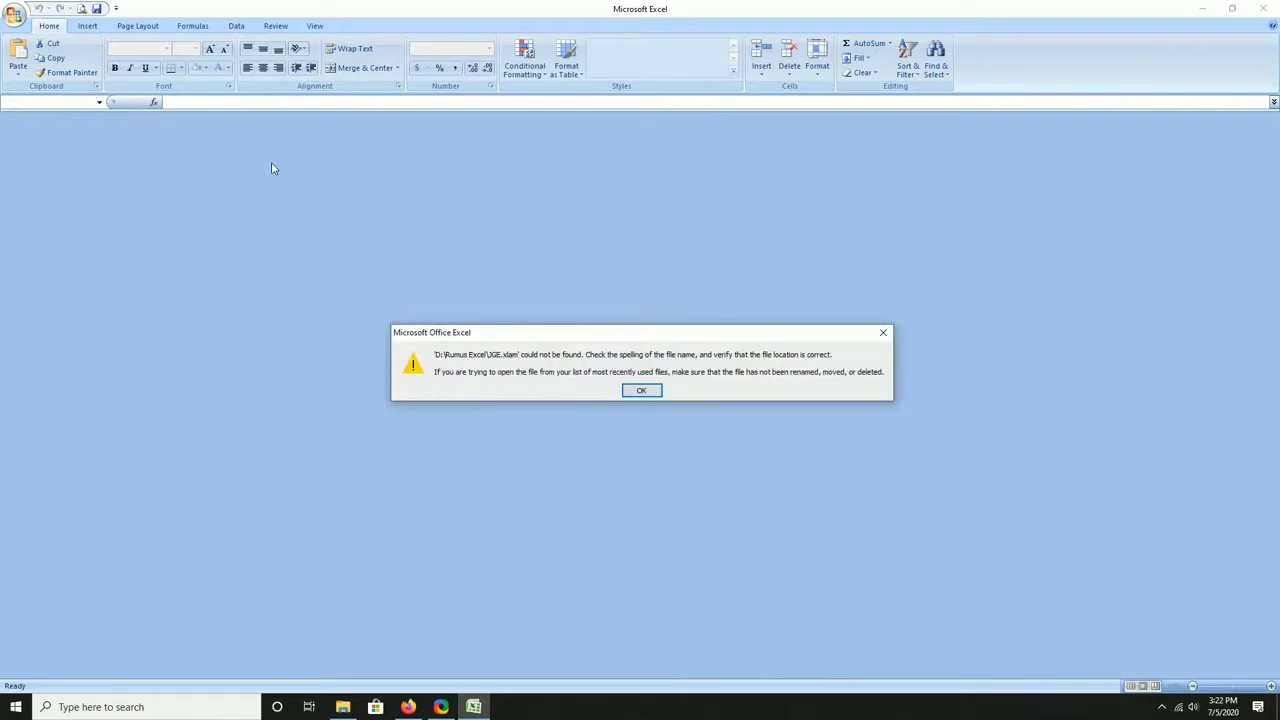
key("Return")
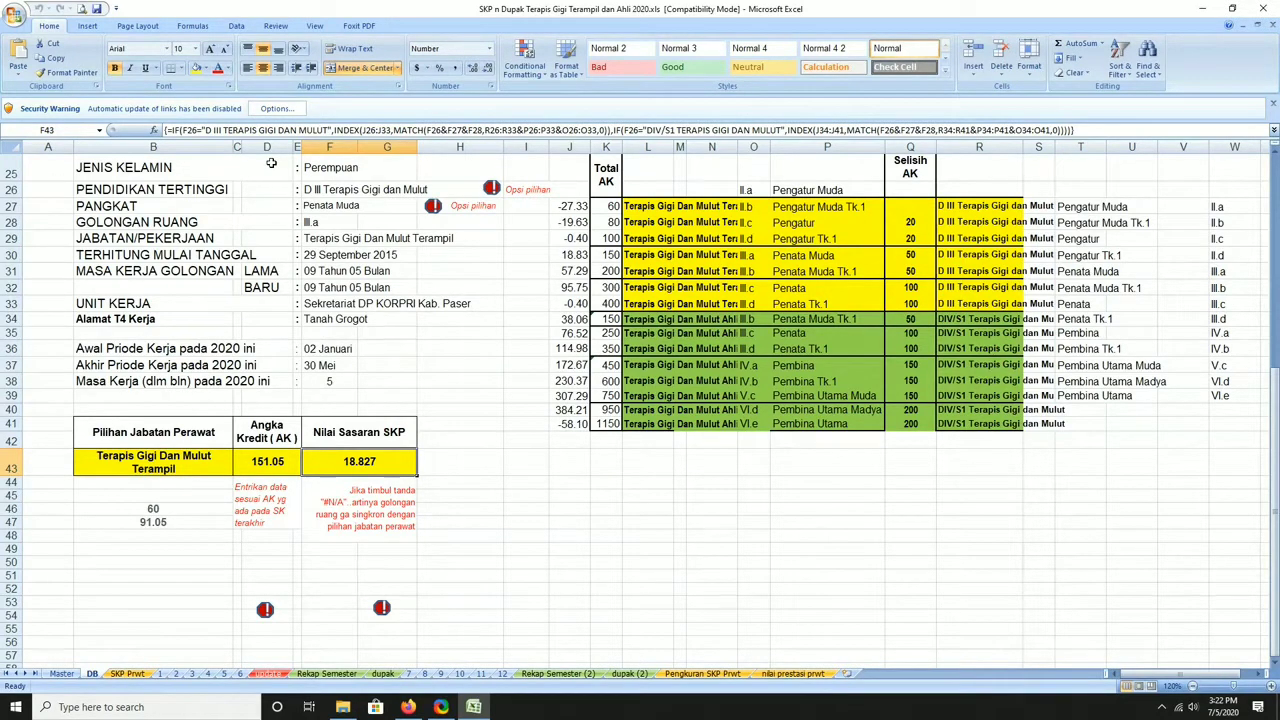
left_click(1265, 10)
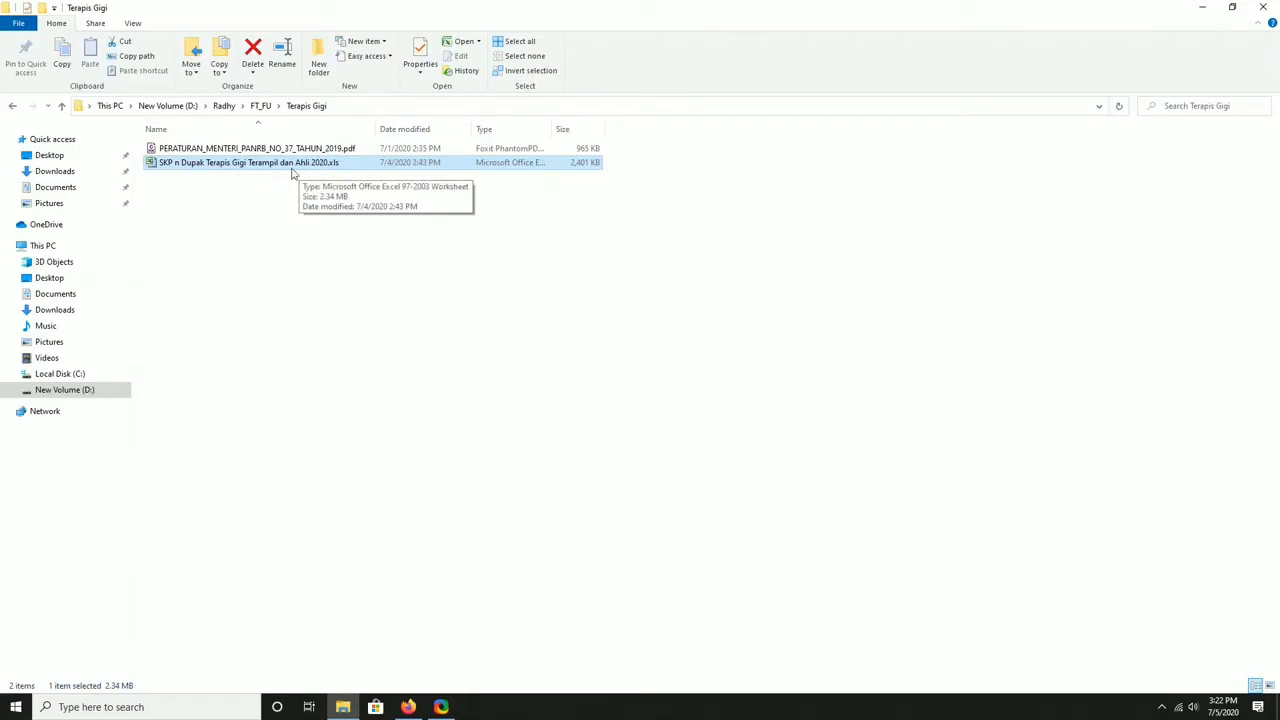
Duplicate SKP n Dupak Terapis Gigi Terampil dan Ahli 2020.xls within the Terapis Gigi folder
left_click(304, 254)
left_click(234, 165)
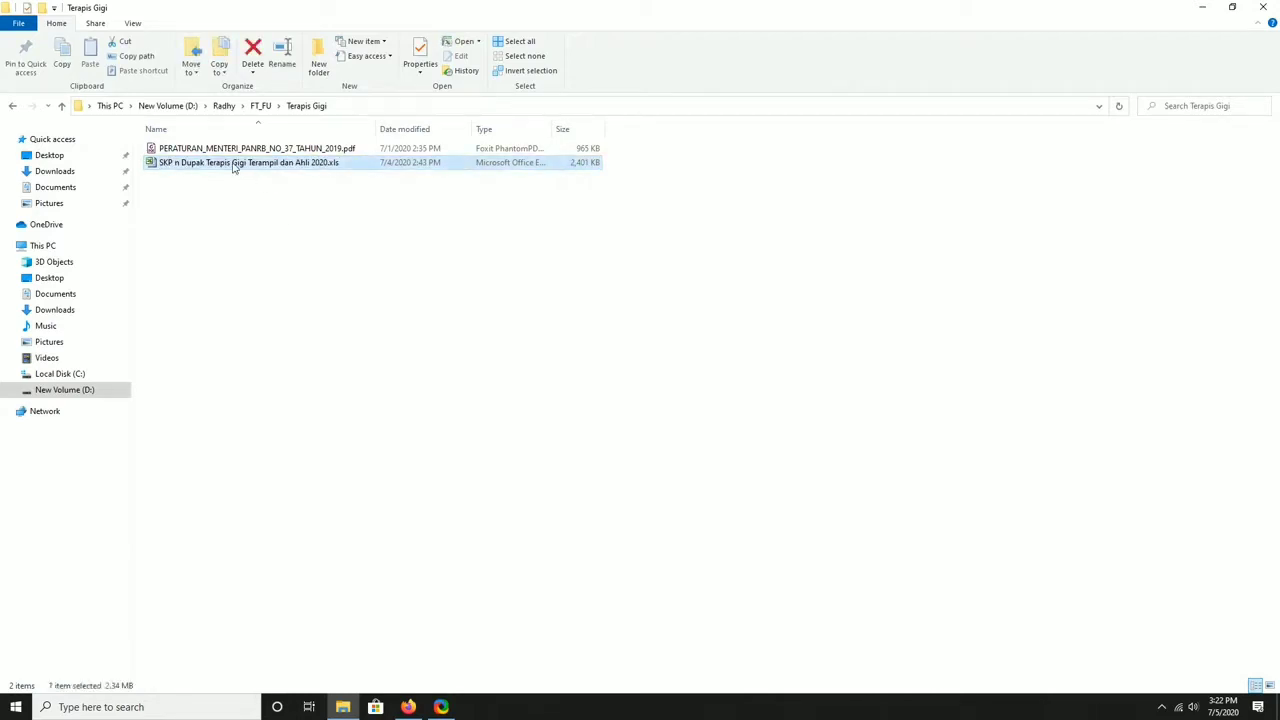
left_click(281, 208)
left_click(297, 166)
key("ctrl+c")
key("ctrl+v")
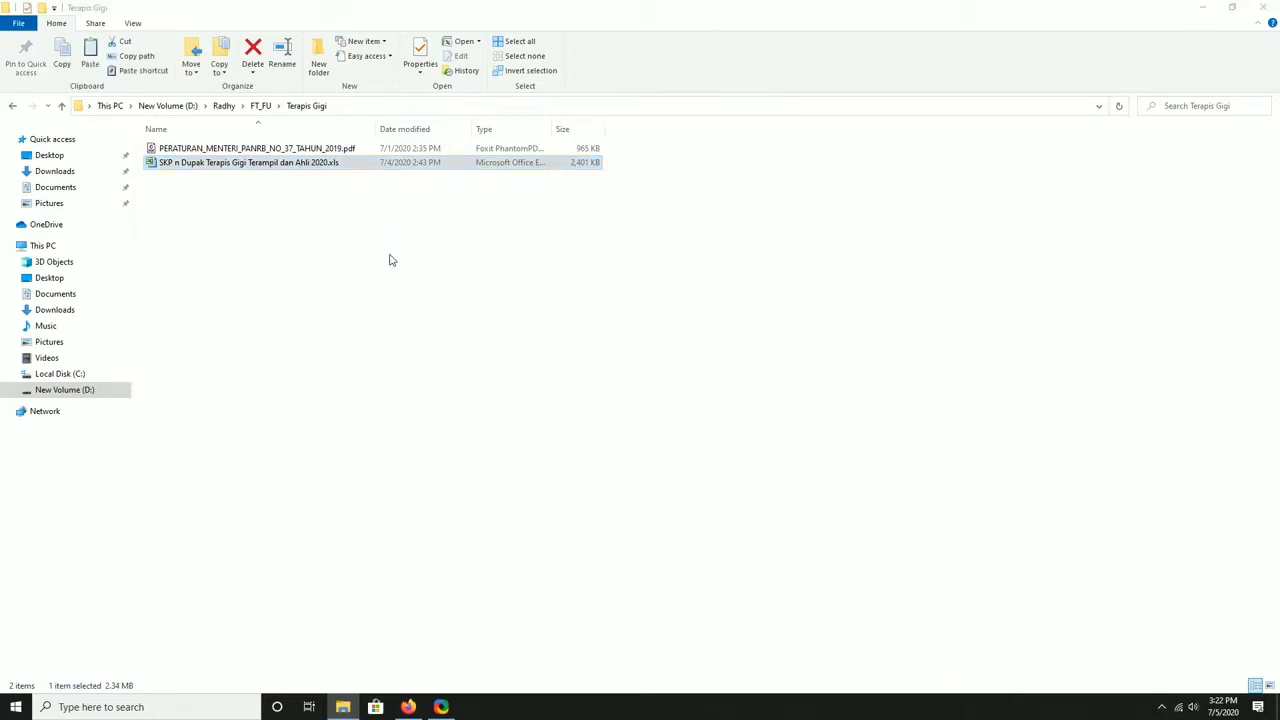
Rename the copied workbook to SKP n Dupak Terapis Gigi Terampil dan Ahli 2021.xls
key("F2")
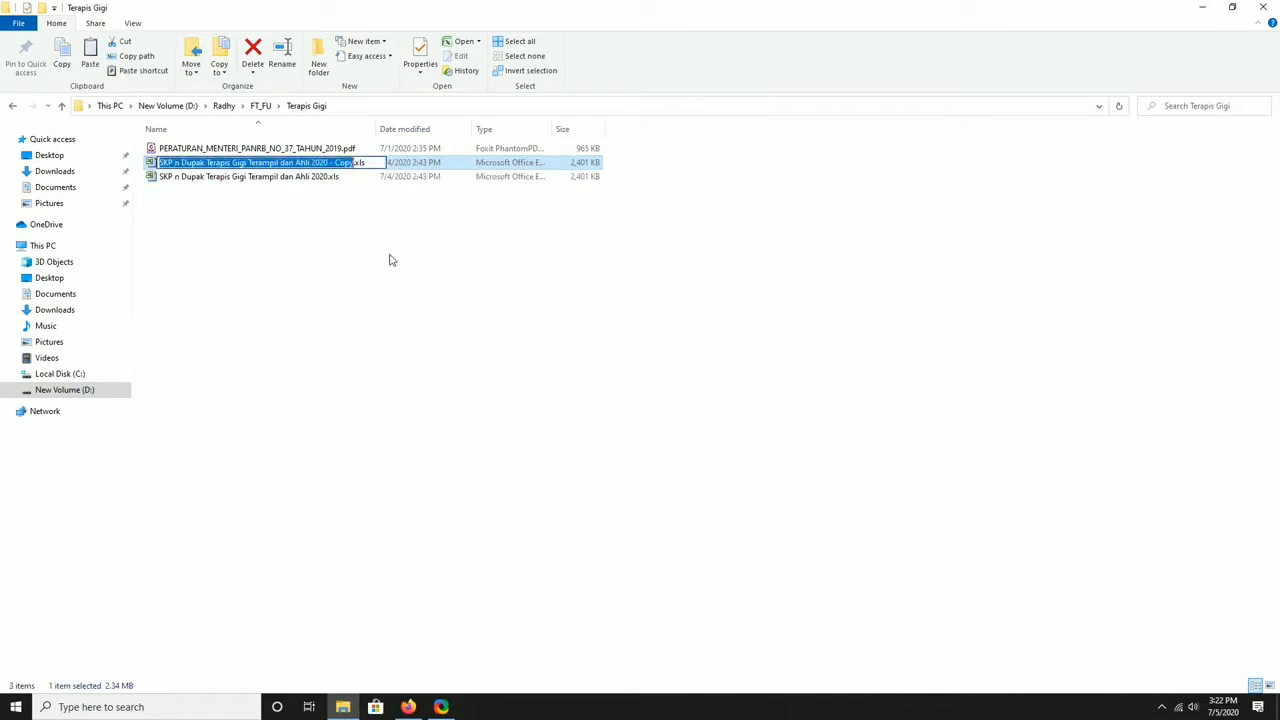
key("Right")
key("BackSpace")
key("BackSpace")
key("BackSpace")
key("BackSpace")
key("BackSpace")
key("BackSpace")
key("BackSpace")
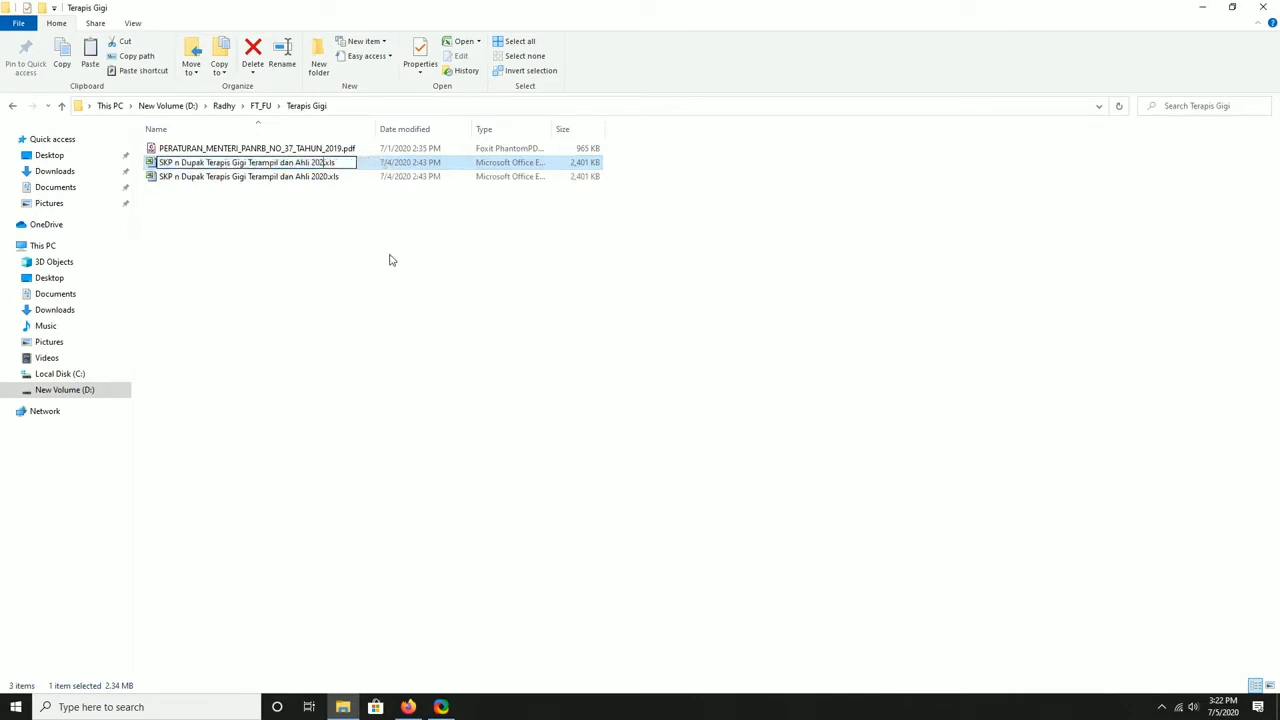
key("BackSpace")
type("1")
key("Return")
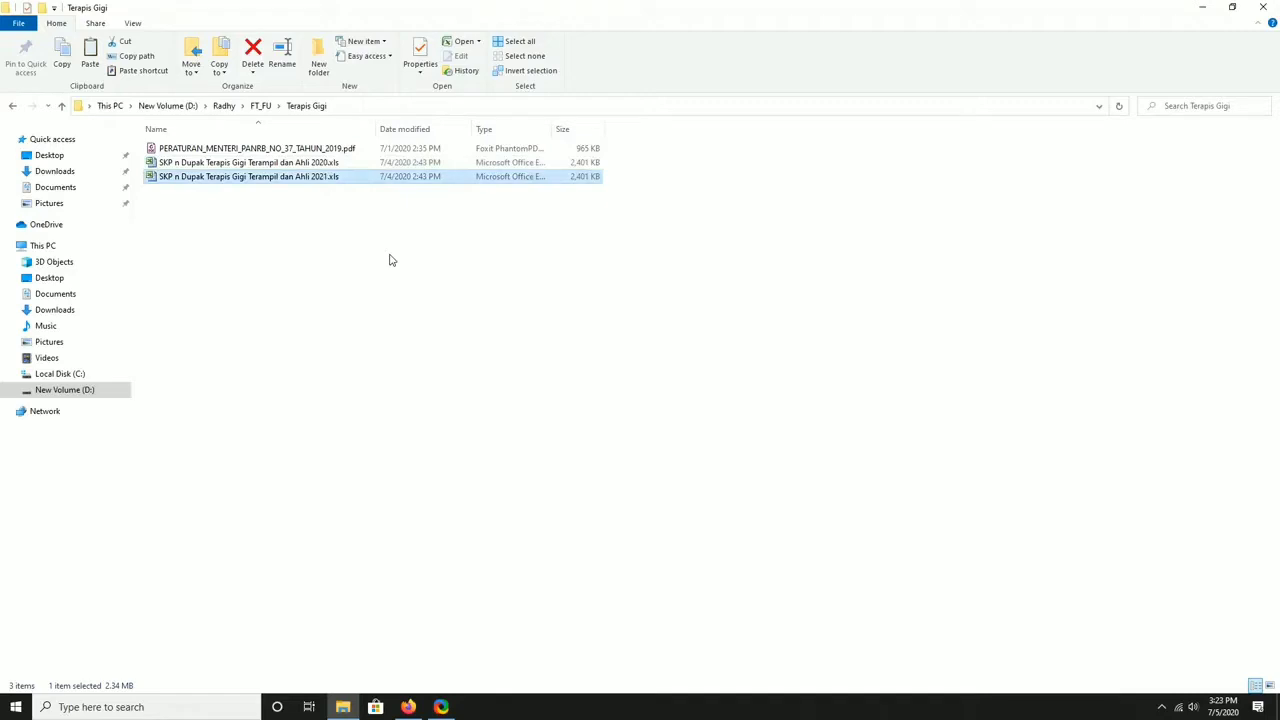
Open the workbook SKP n Dupak Terapis Gigi Terampil dan Ahli 2021.xls in Excel and dismiss the startup warning
left_click(290, 164)
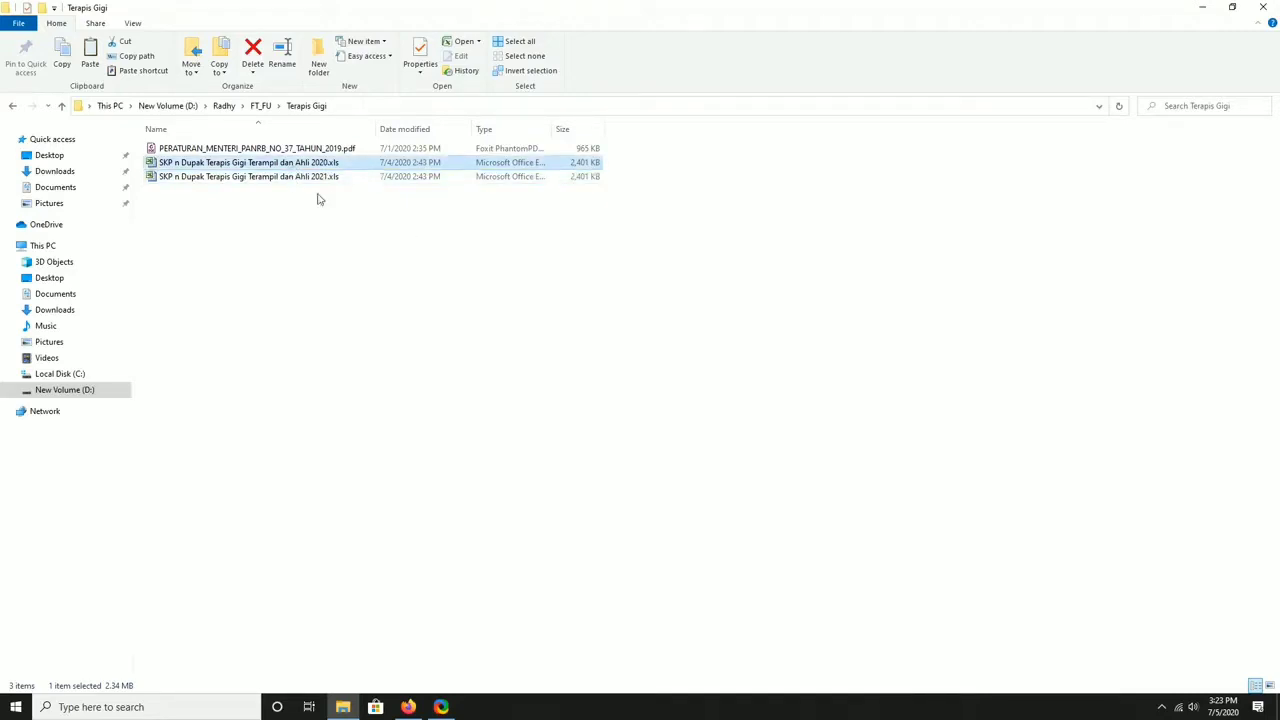
left_click(319, 180)
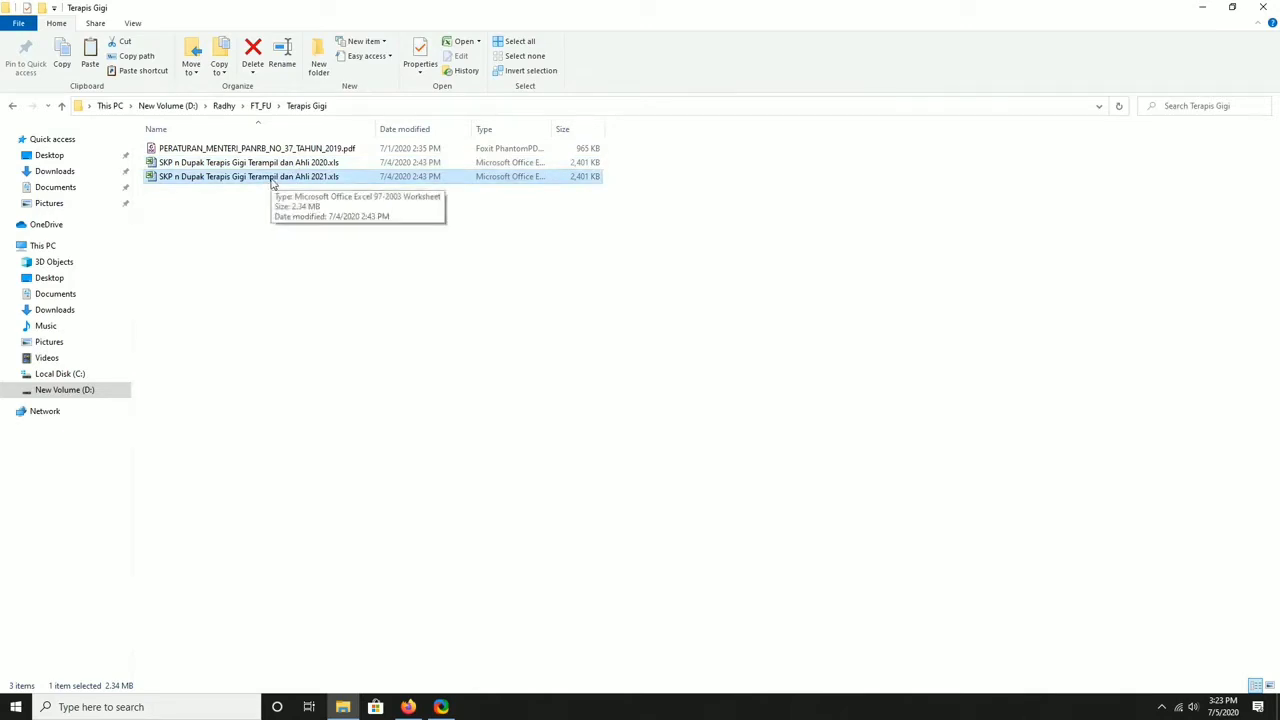
double_click(272, 180)
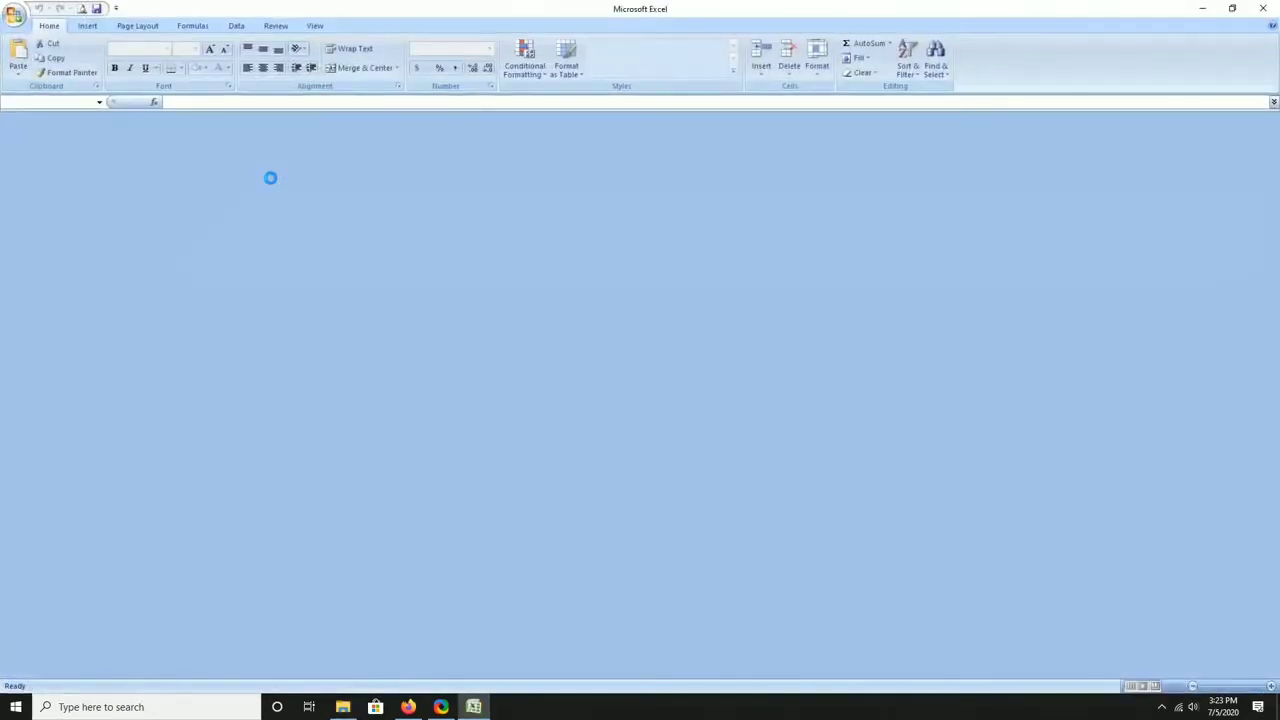
key("Return")
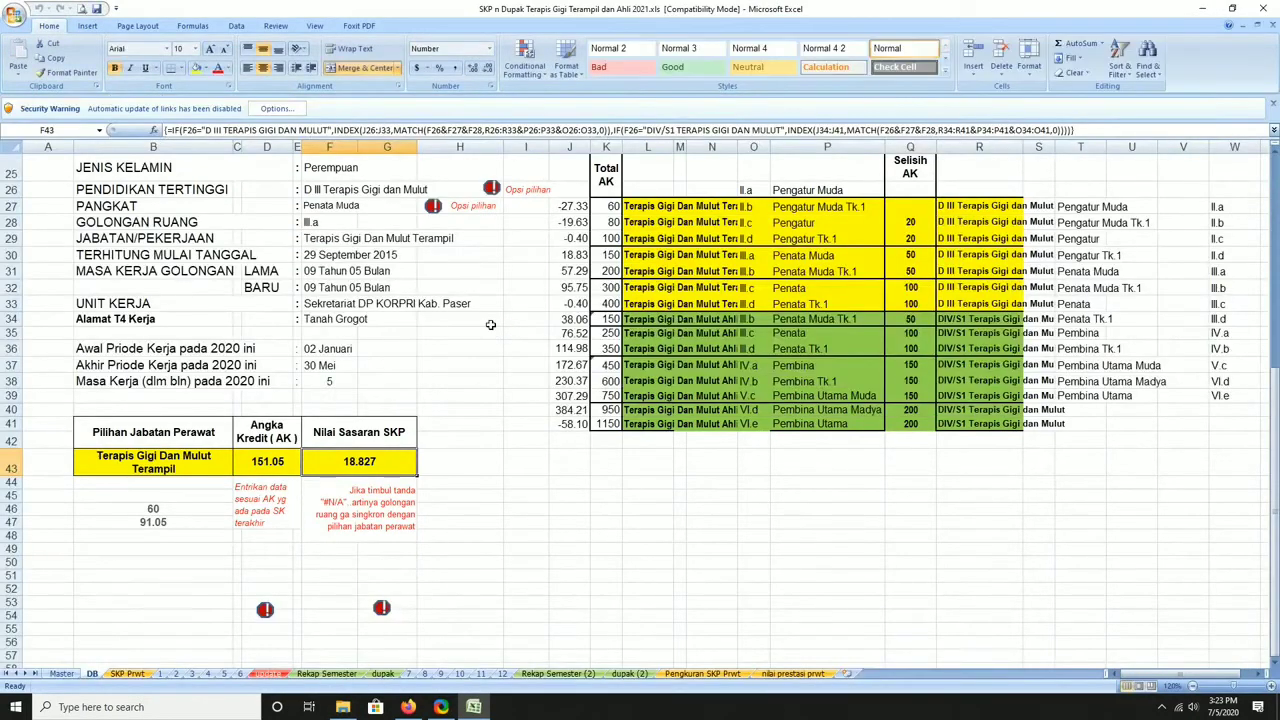
On the DB sheet, set the assessed employee's PENDIDIKAN TERTINGGI to DIV/S1 Terapis Gigi dan Mulut
scroll(531, 459, "up", 7)
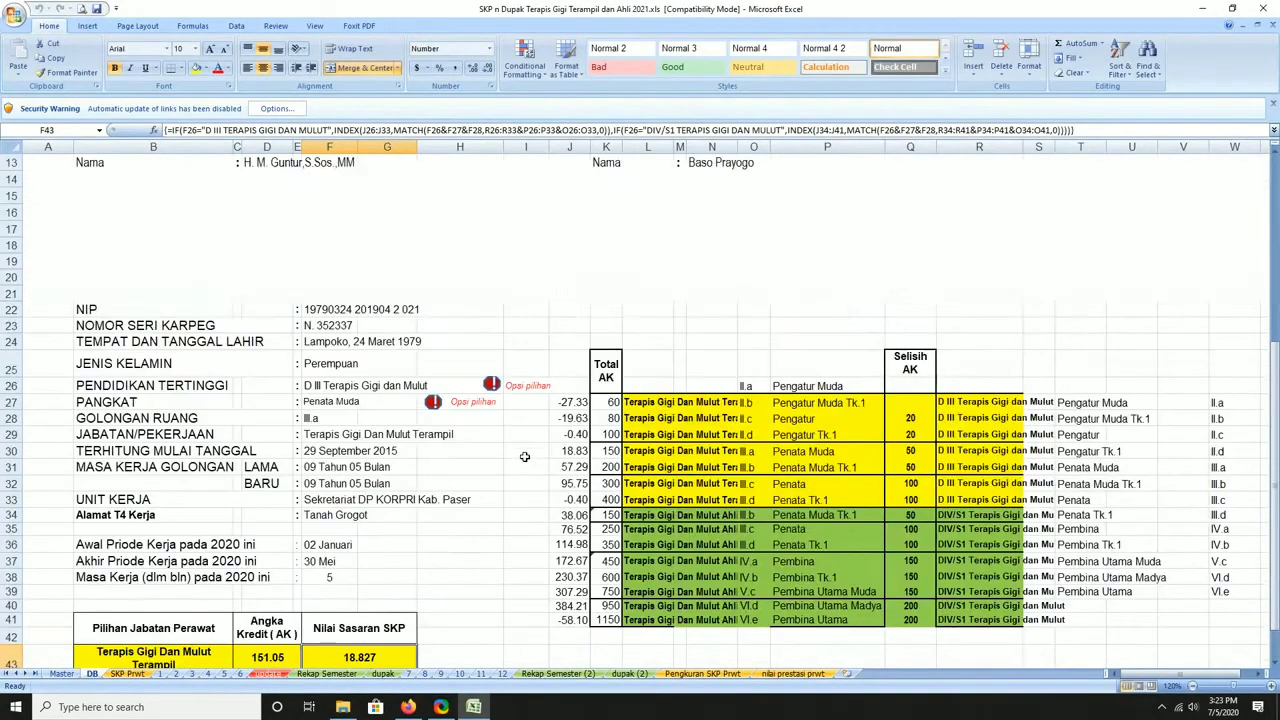
scroll(535, 455, "up", 1)
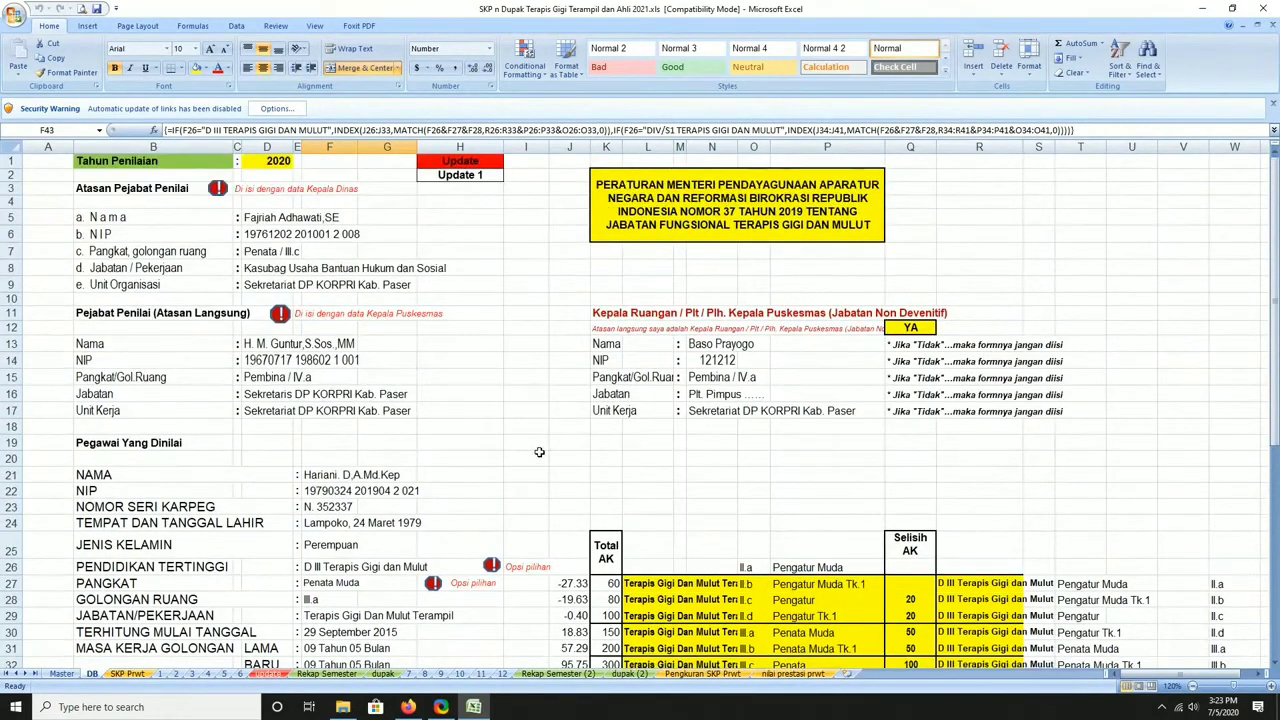
scroll(539, 452, "down", 4)
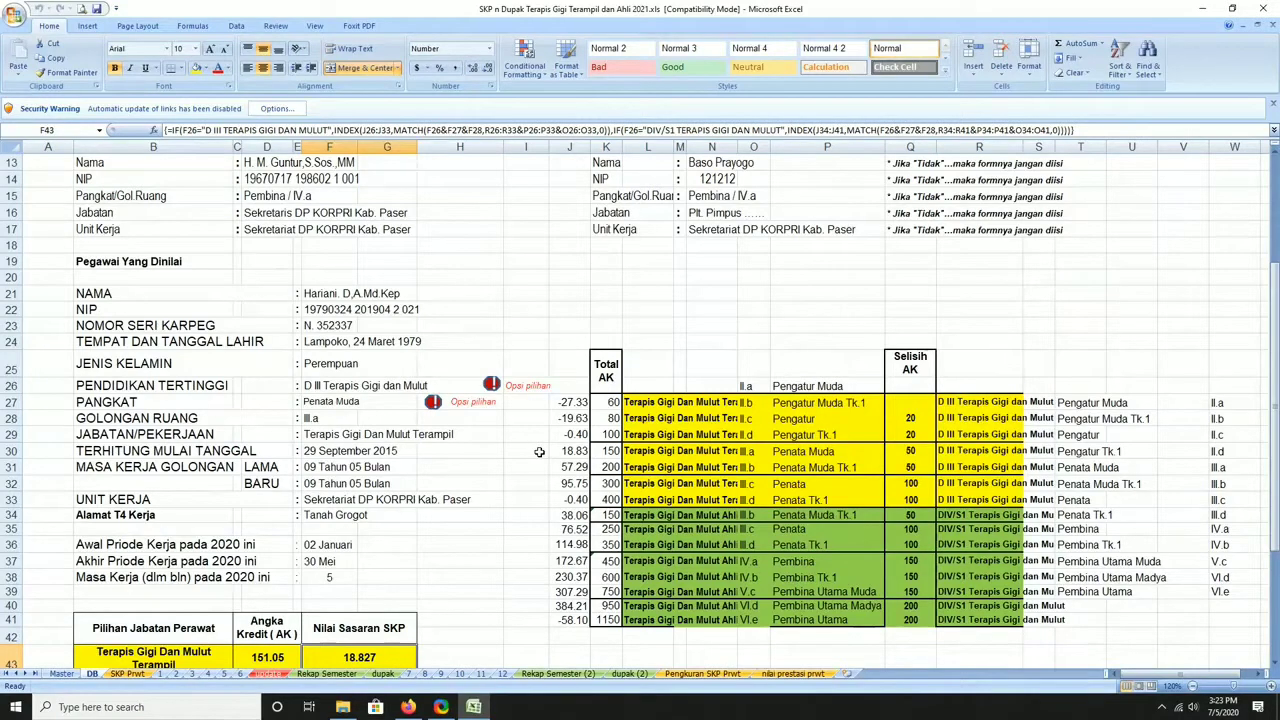
left_click(325, 419)
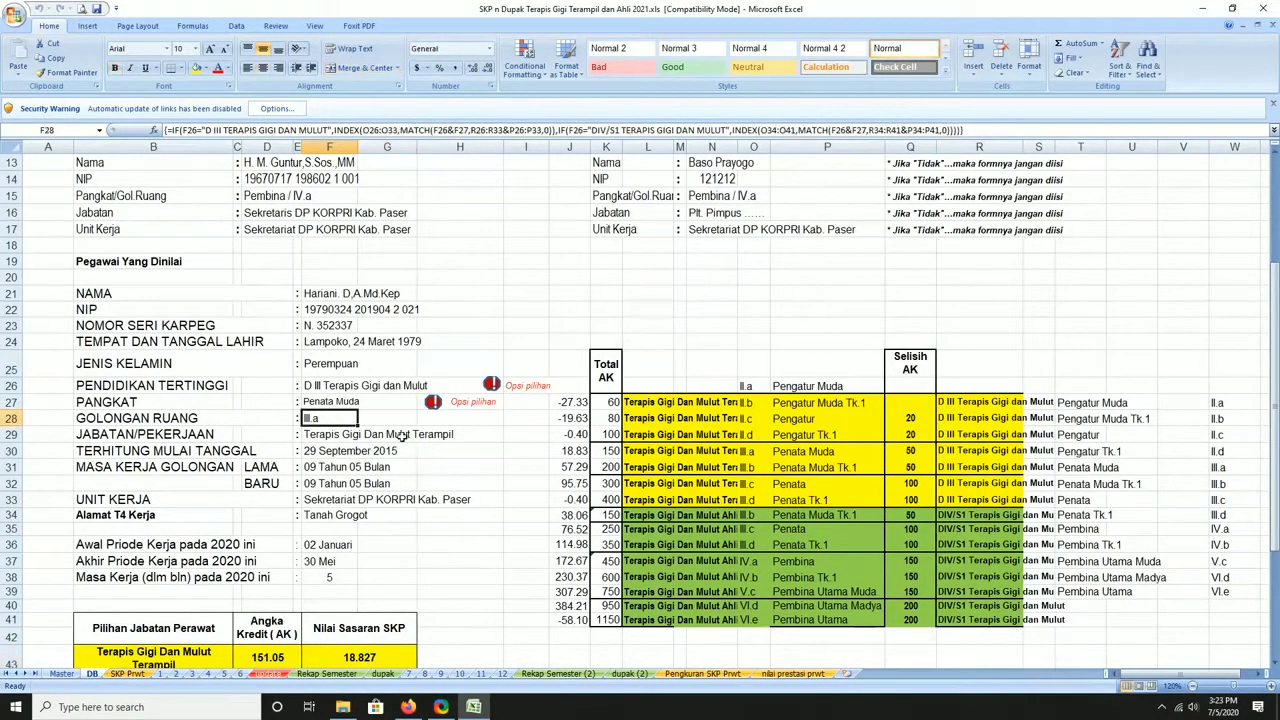
left_click(316, 383)
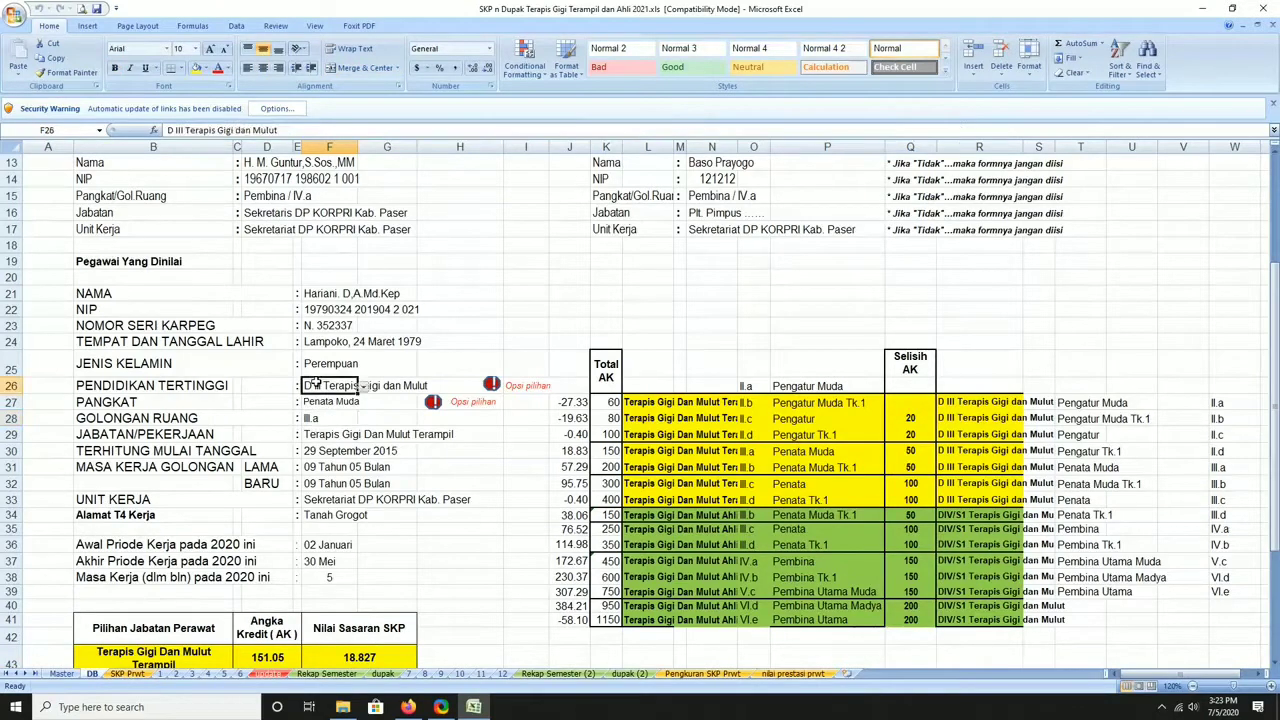
left_click(364, 388)
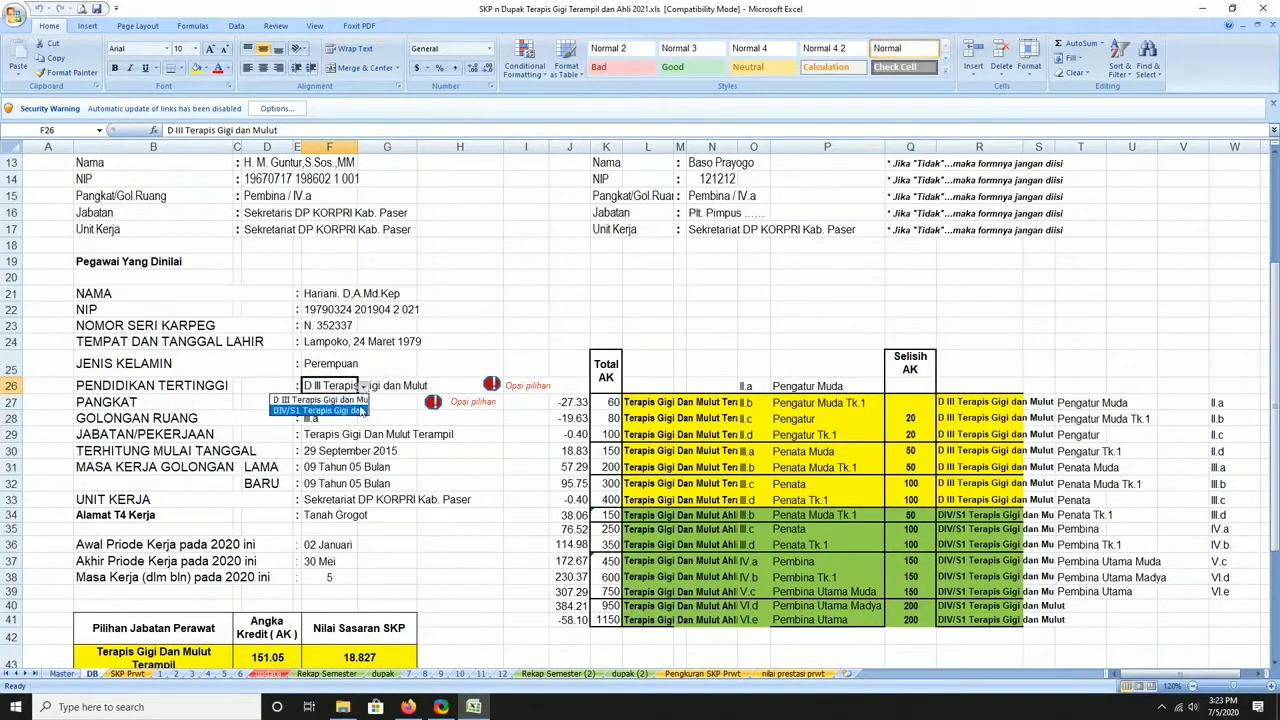
left_click(362, 410)
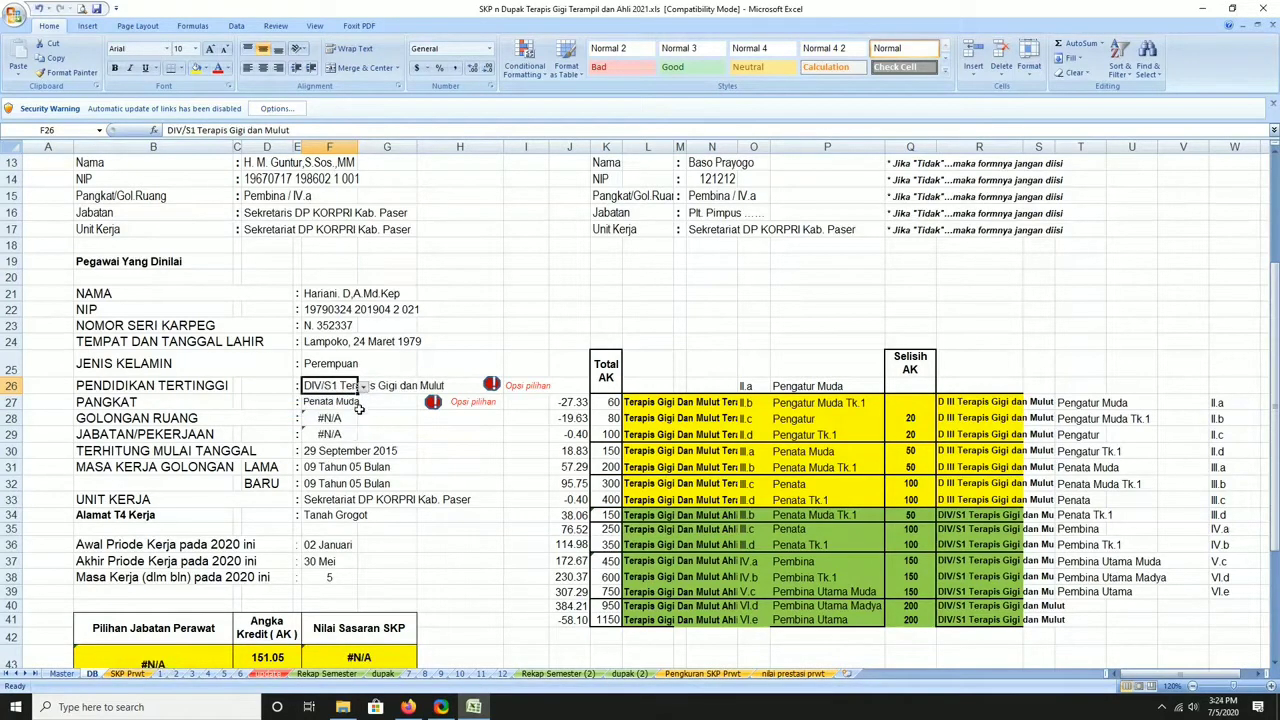
Set the employee's PANGKAT to Penata Muda Tk.1, matching a rank in the green DIV/S1 reference rows
left_click(350, 416)
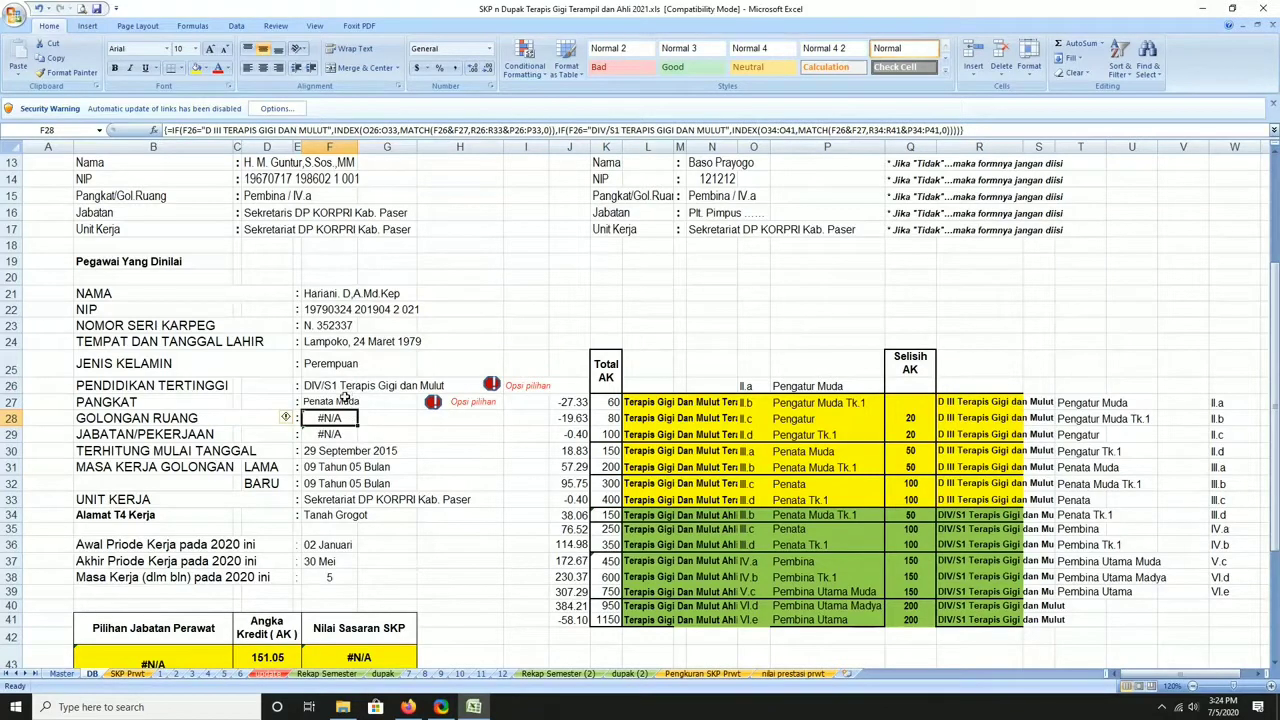
left_click(348, 399)
left_click(422, 402)
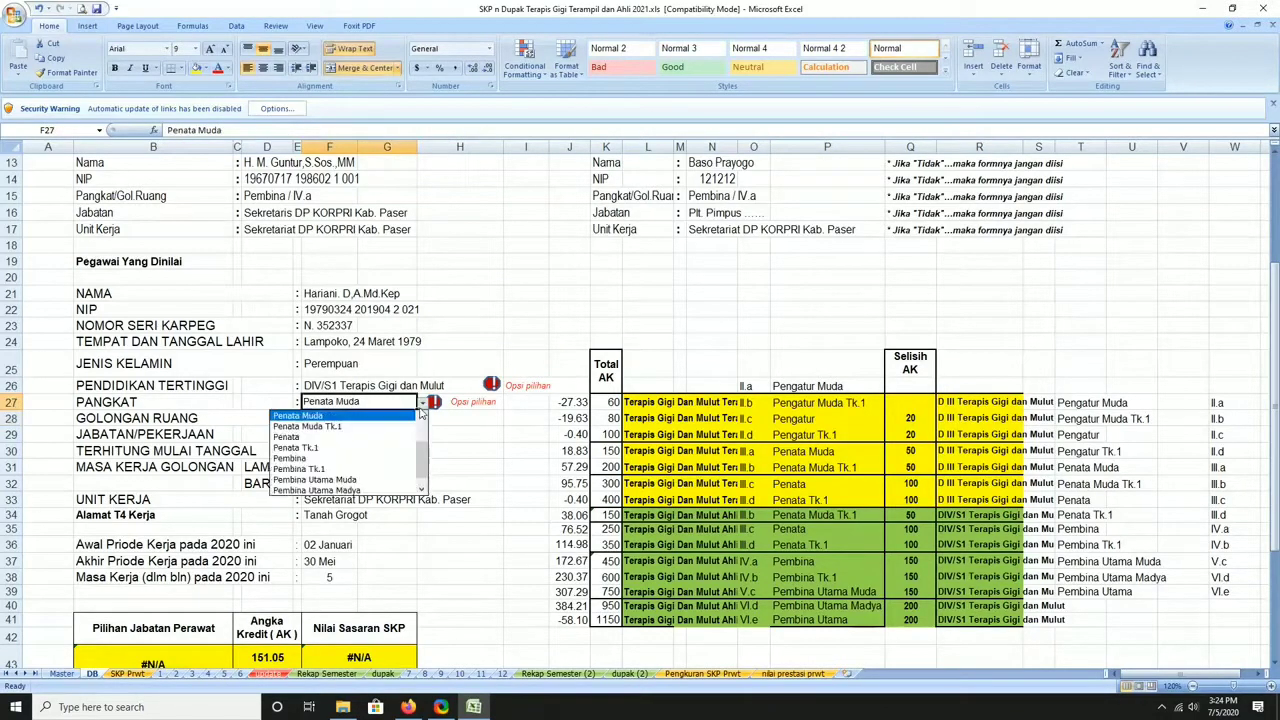
left_click(422, 402)
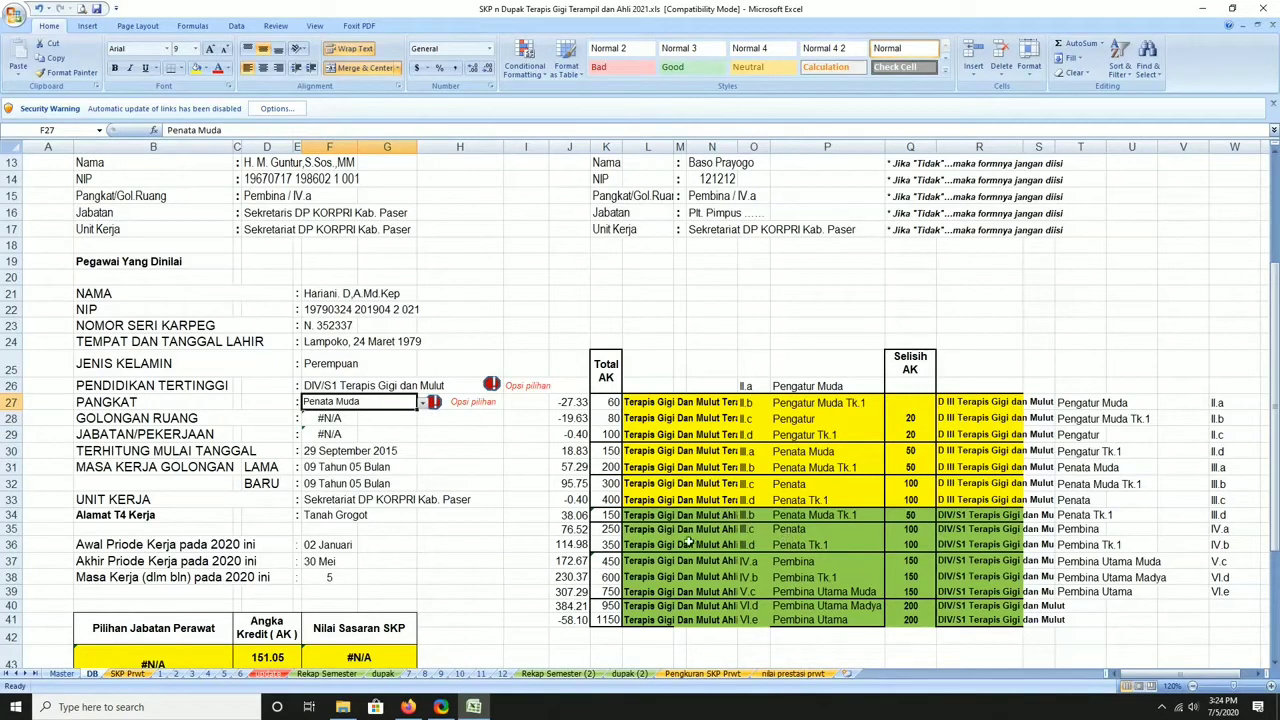
left_click(808, 516)
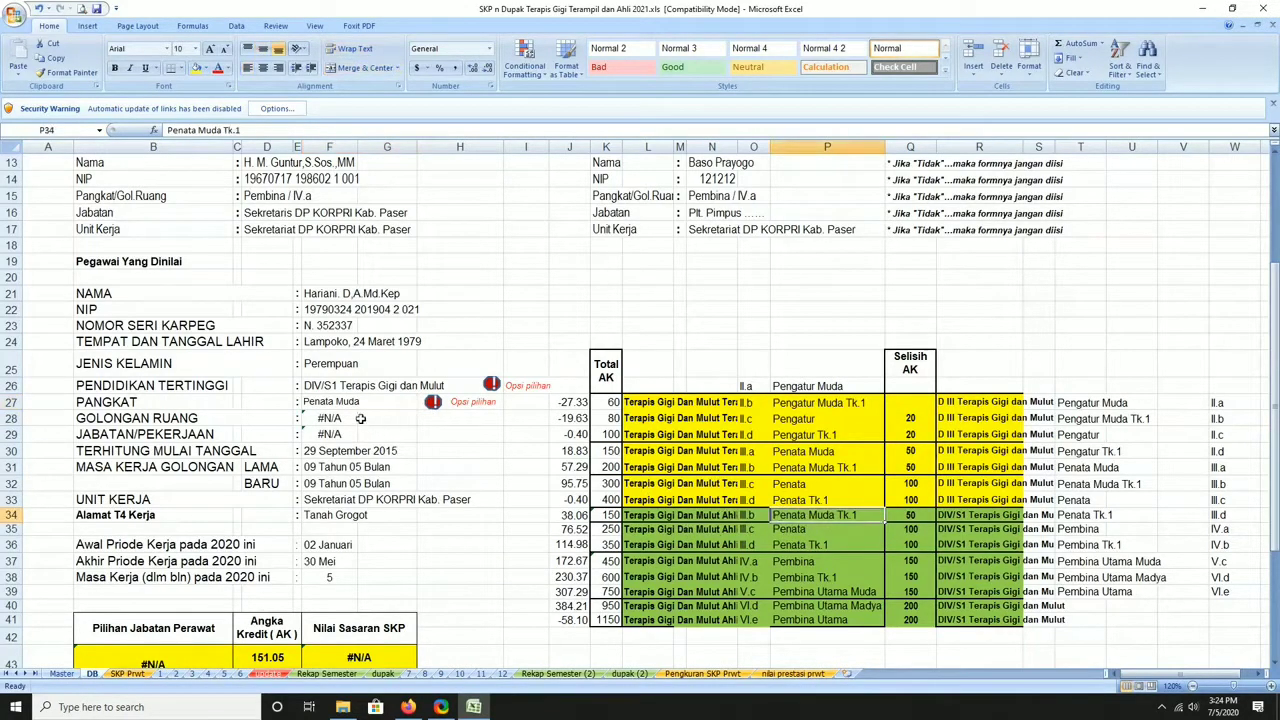
left_click(338, 402)
left_click(424, 404)
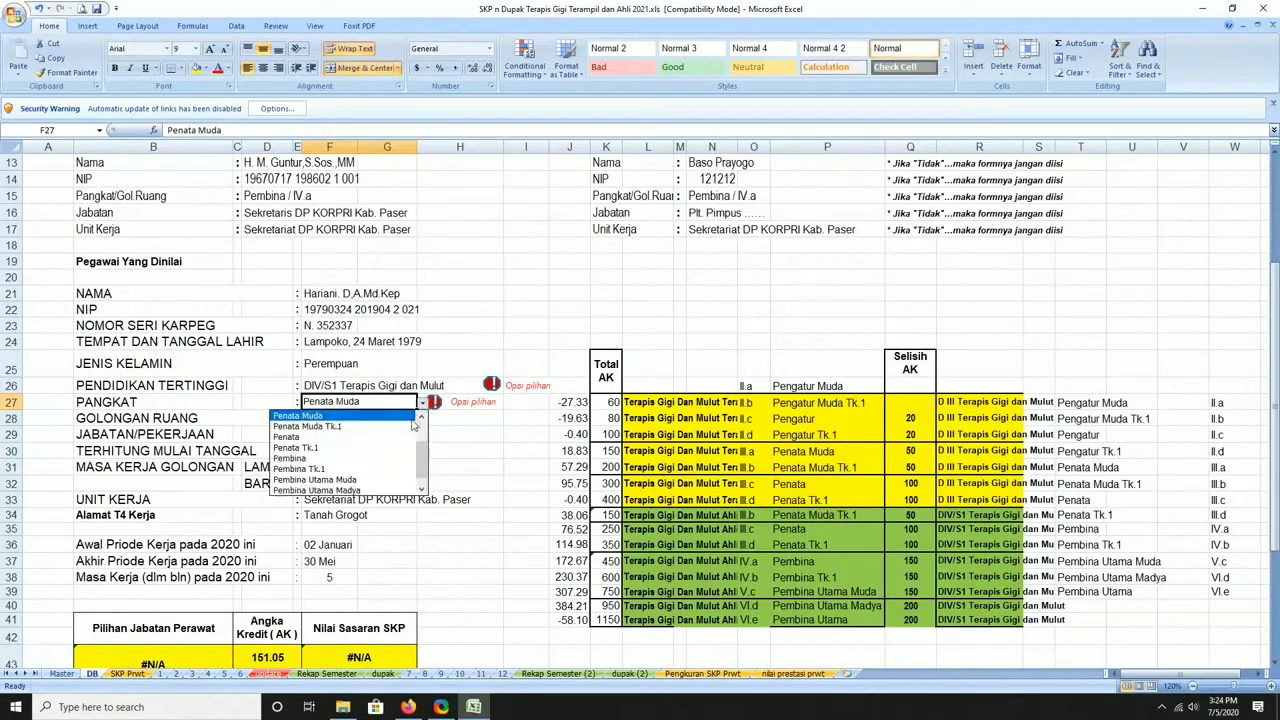
left_click(405, 427)
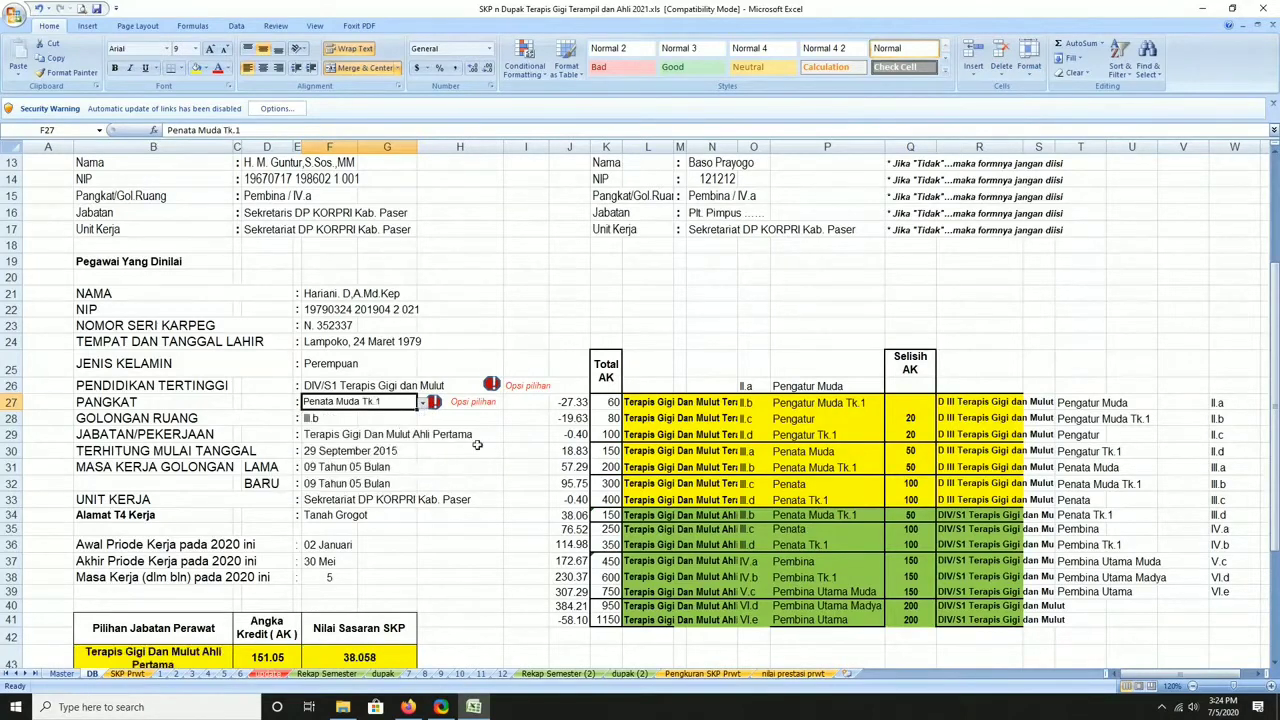
Check the GOLONGAN RUANG and JABATAN/PEKERJAAN cells, and switch PENDIDIKAN TERTINGGI to D III Terapis Gigi dan Mulut
left_click(327, 420)
left_click(329, 434)
left_click(330, 388)
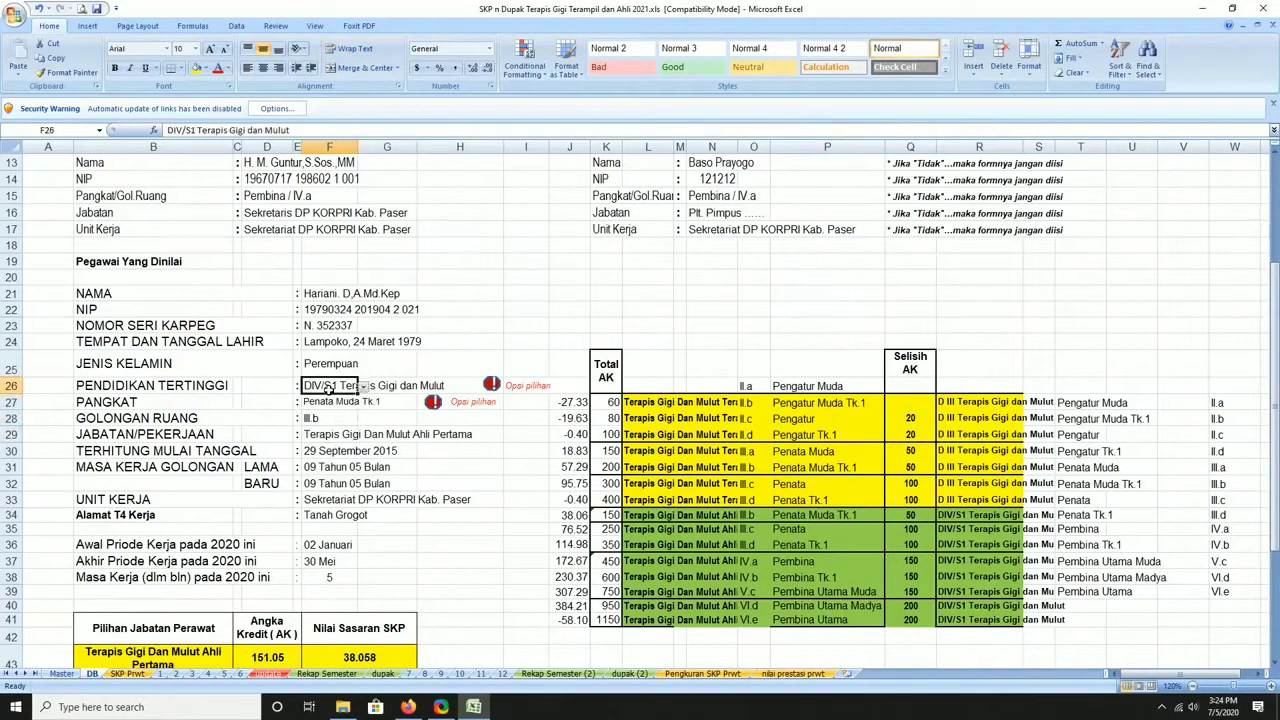
left_click(364, 387)
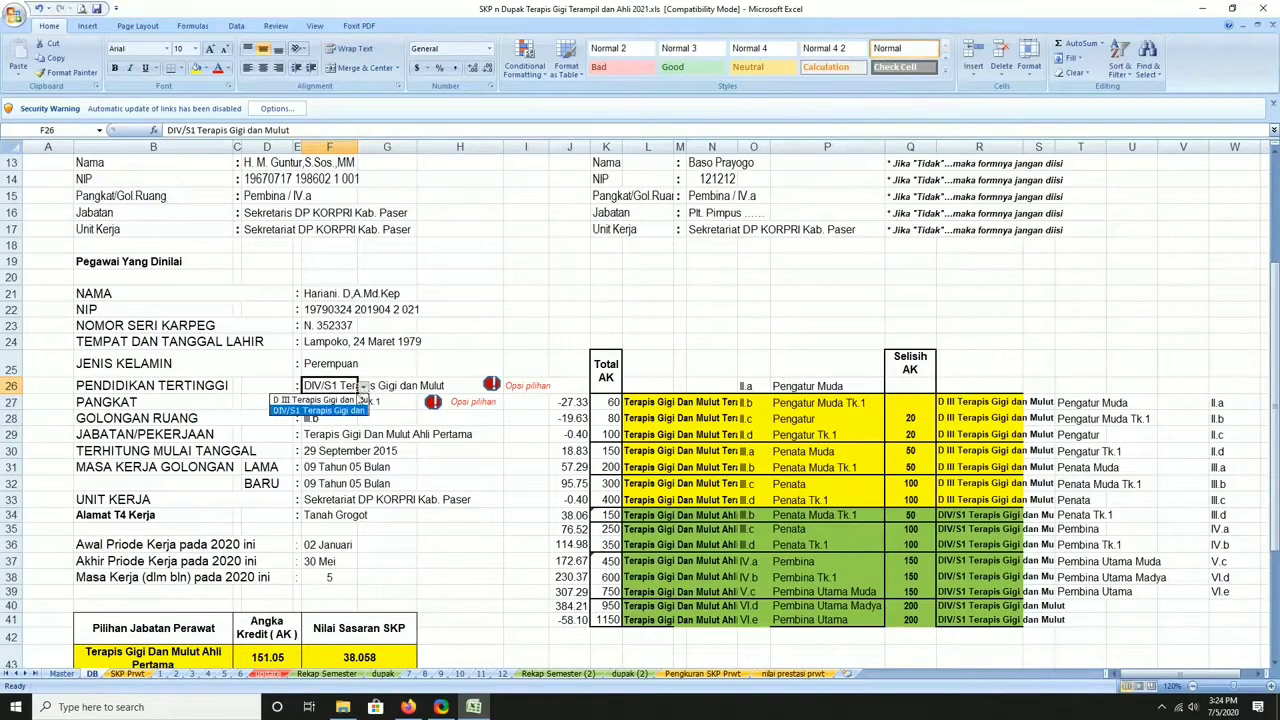
left_click(362, 400)
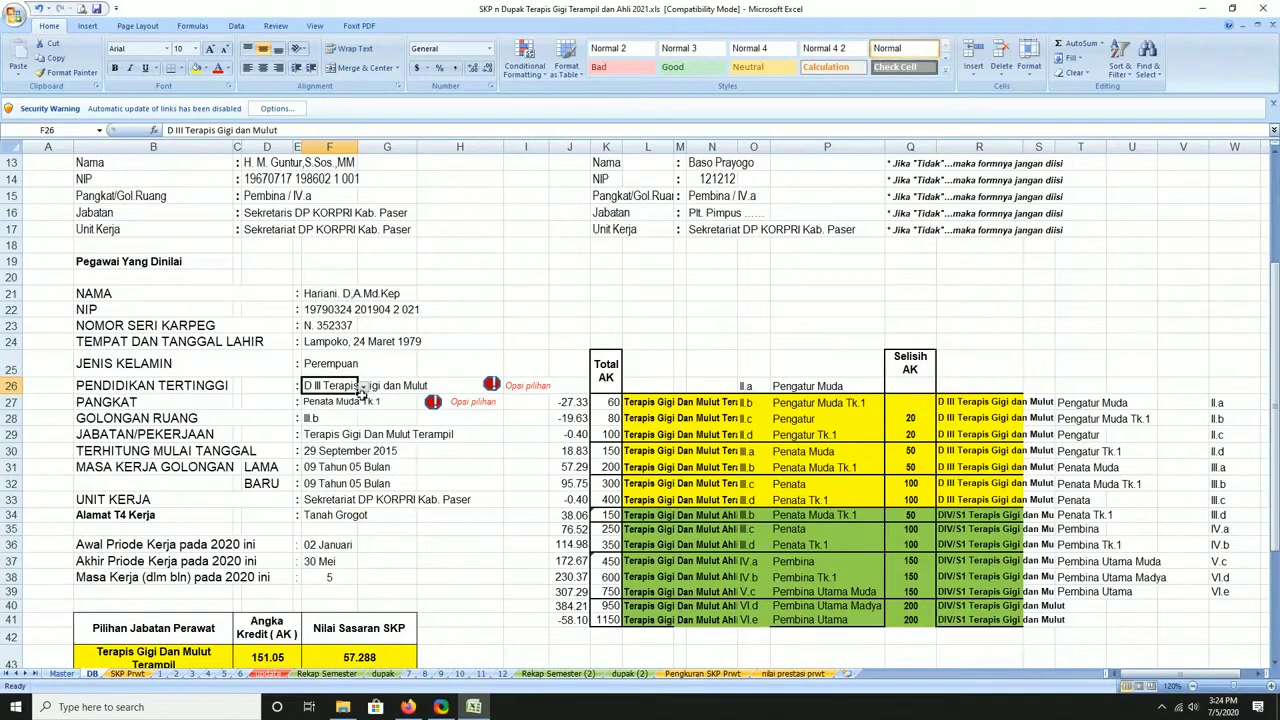
Review the rank and GOLONGAN RUANG cells, and change PENDIDIKAN TERTINGGI to DIV/S1 Terapis Gigi dan Mulut
left_click(326, 418)
left_click(355, 403)
left_click(334, 418)
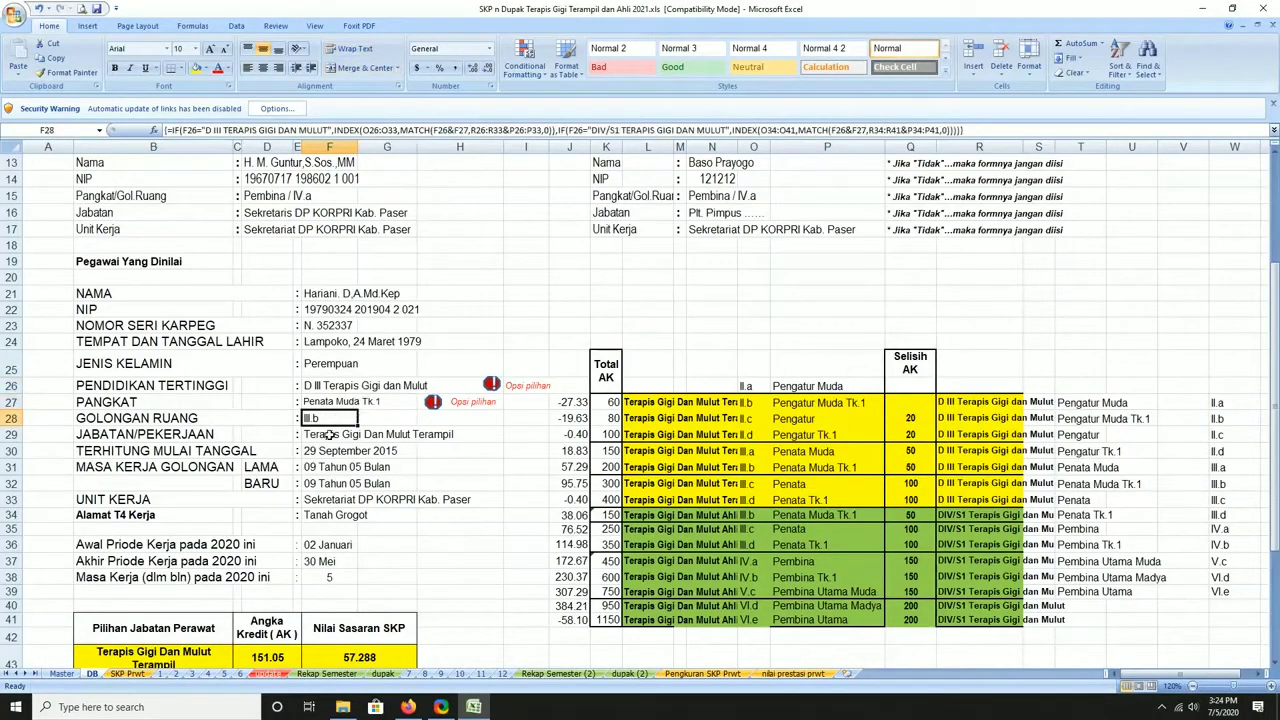
left_click(336, 404)
left_click(342, 386)
left_click(365, 392)
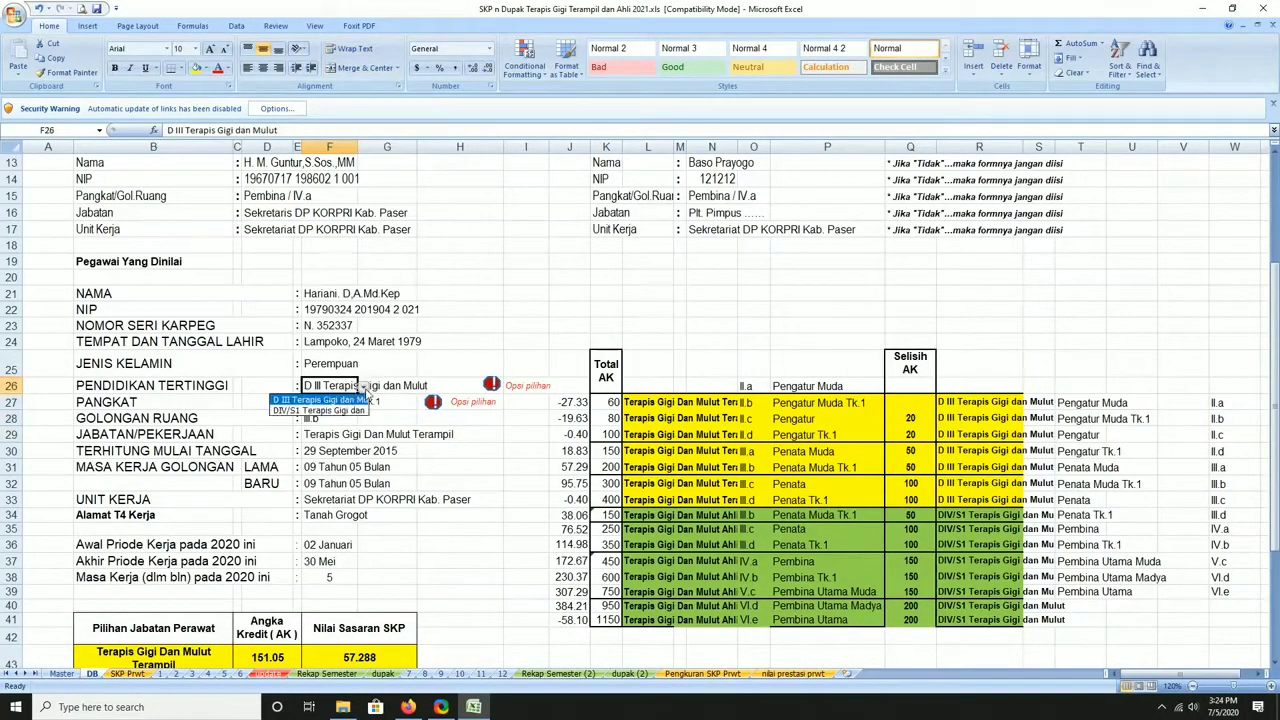
left_click(362, 410)
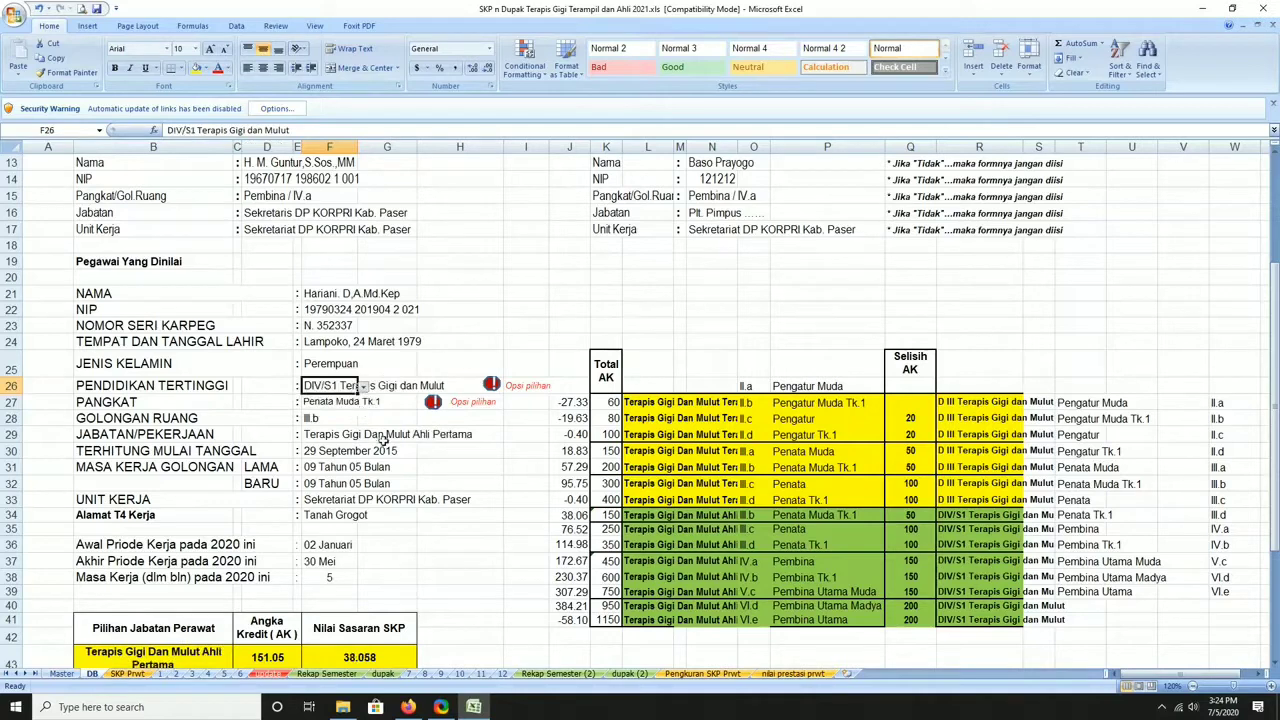
Check the JABATAN/PEKERJAAN cell and return PENDIDIKAN TERTINGGI to D III Terapis Gigi dan Mulut
left_click(330, 437)
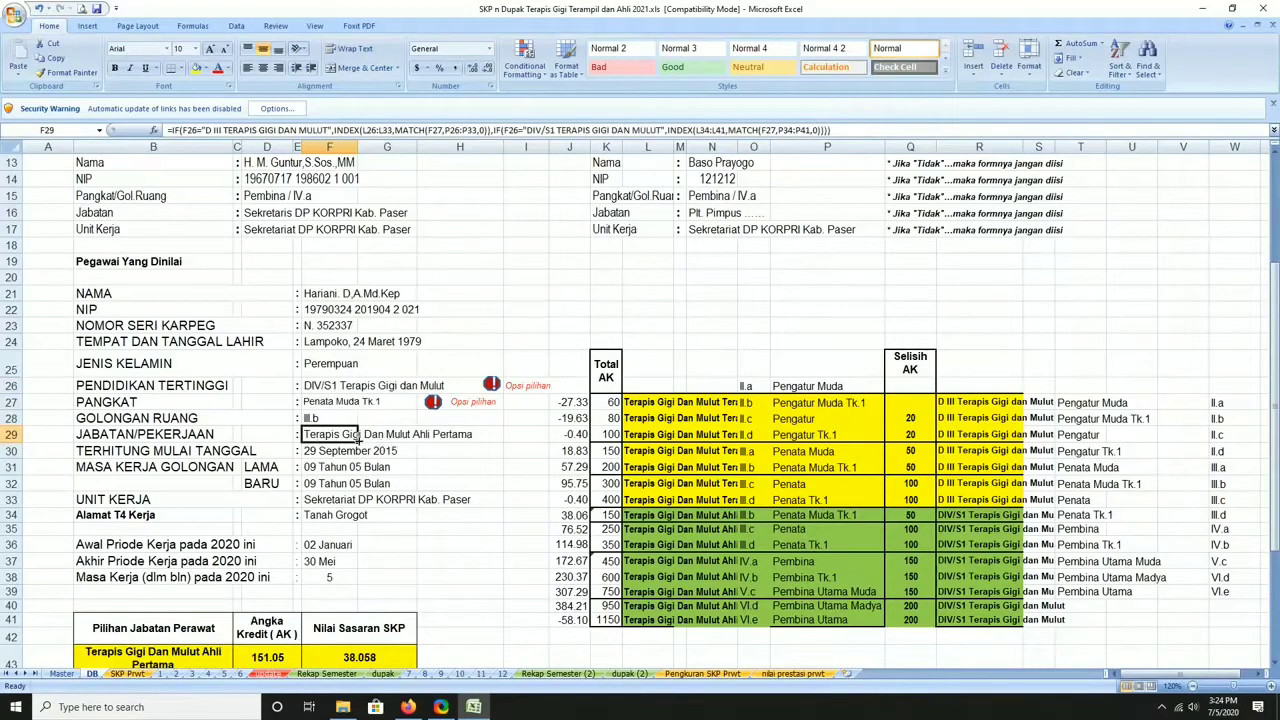
left_click(322, 387)
left_click(365, 388)
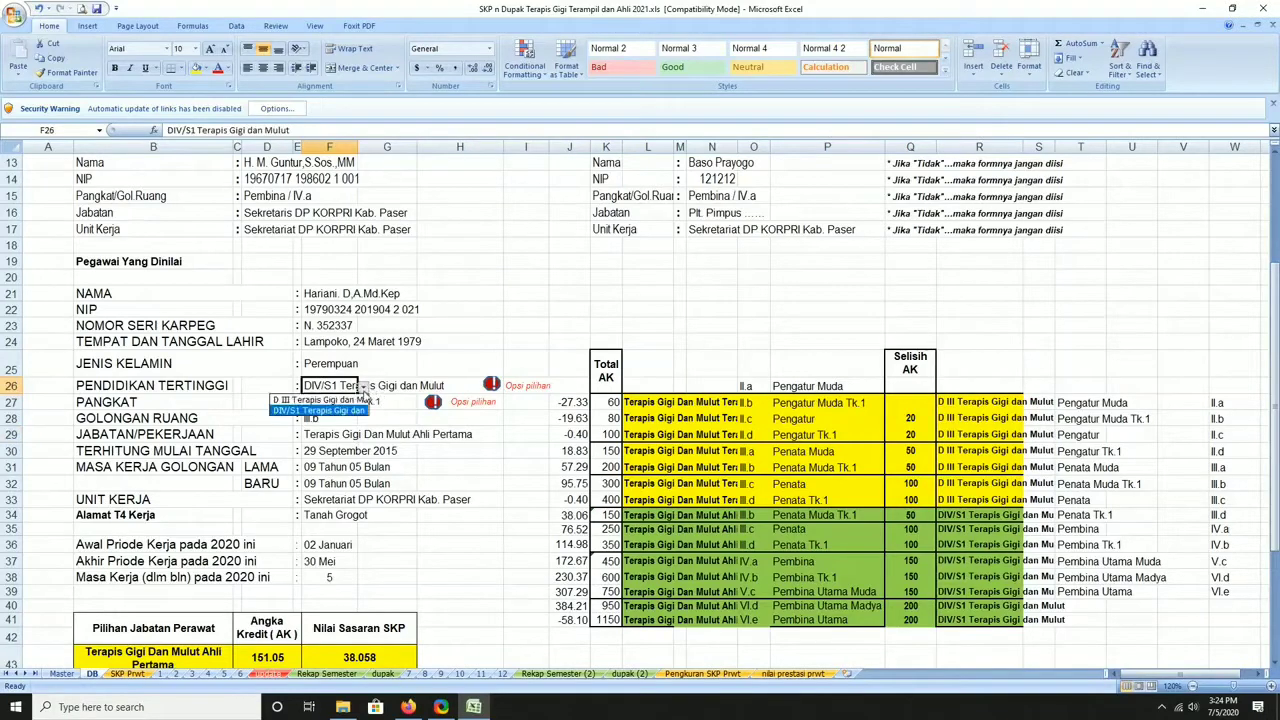
left_click(361, 402)
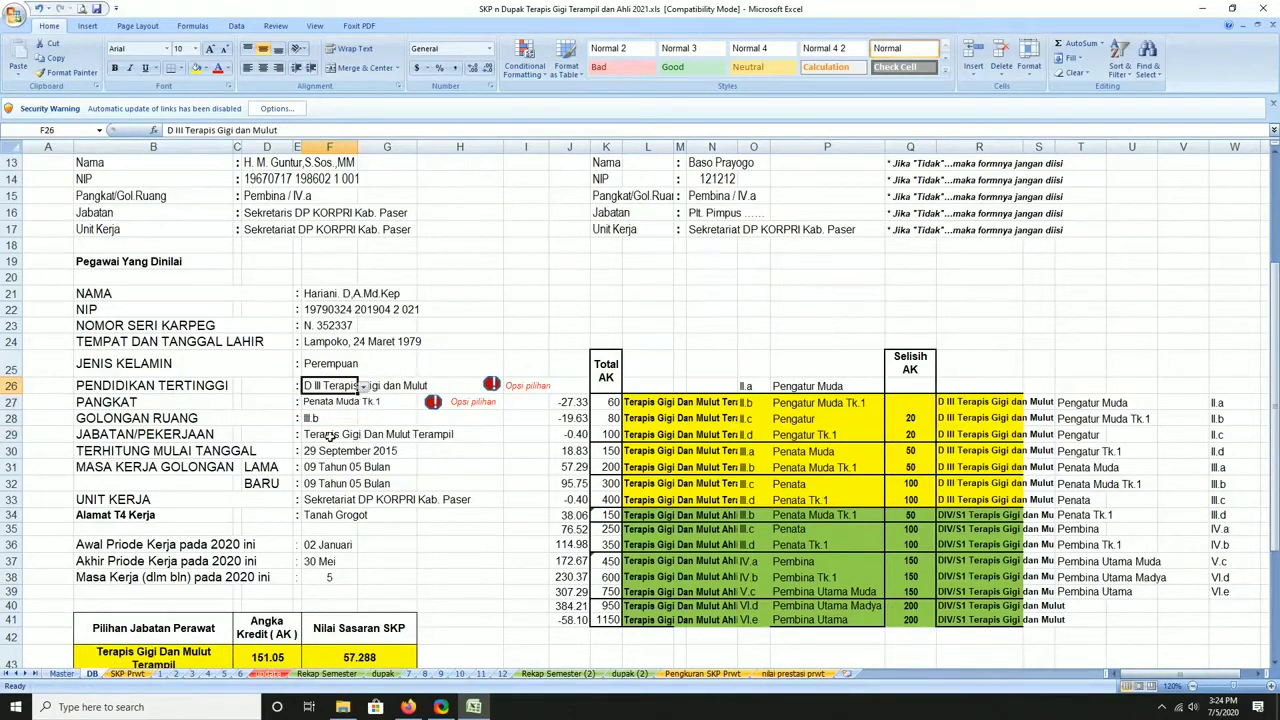
Check the JABATAN/PEKERJAAN cell and review the KUANT/OUTPUT targets on the SKP Prwt sheet
left_click(325, 436)
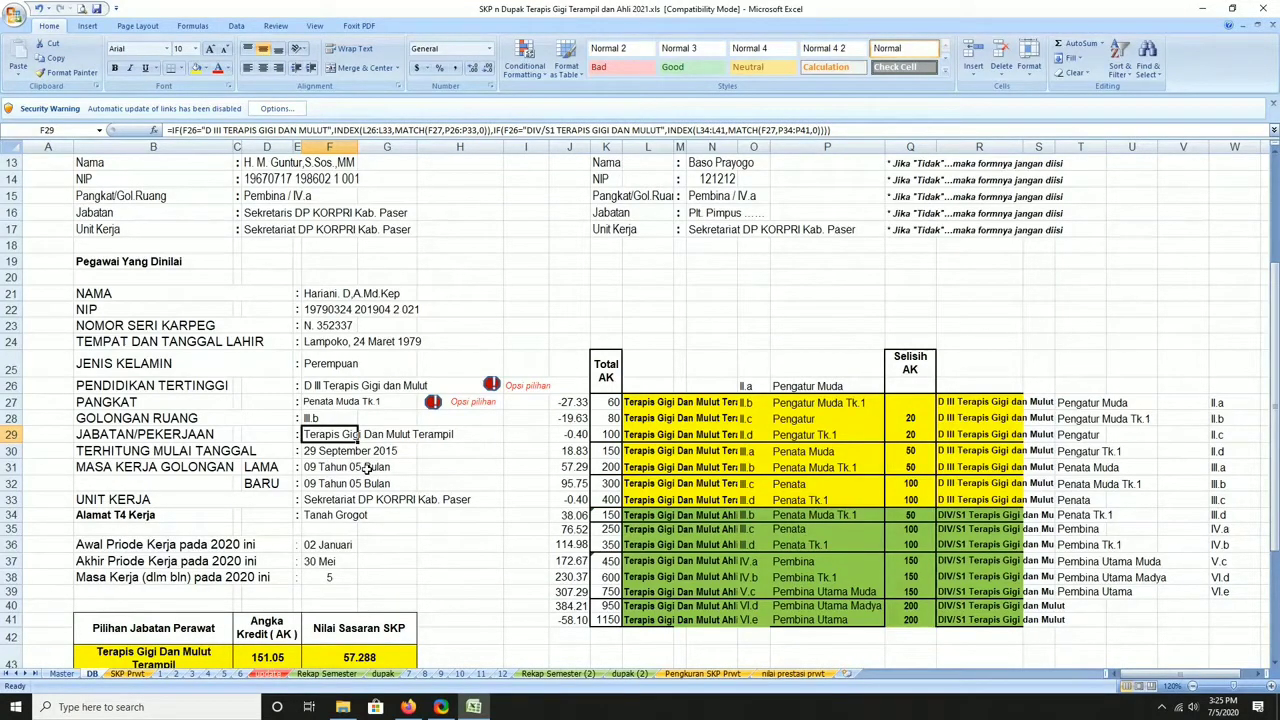
left_click(127, 674)
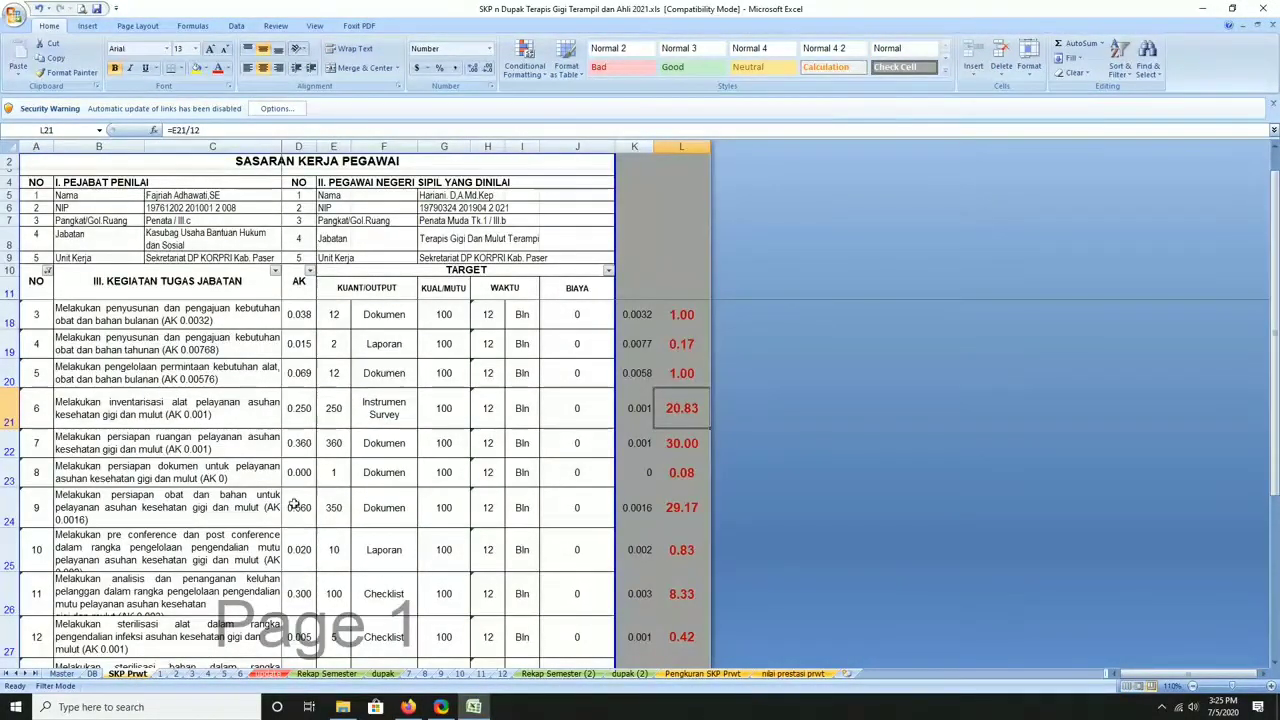
scroll(303, 481, "up", 2)
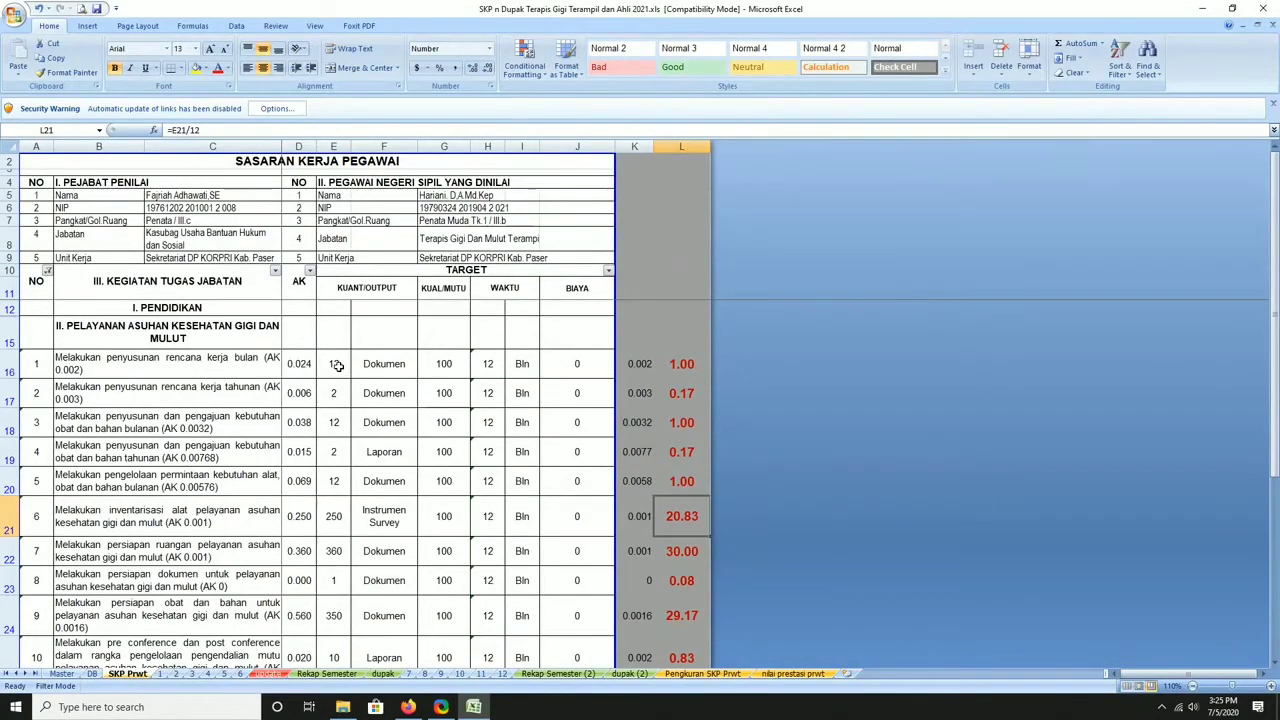
left_click_drag(340, 366, 352, 660)
scroll(352, 660, "down", 4)
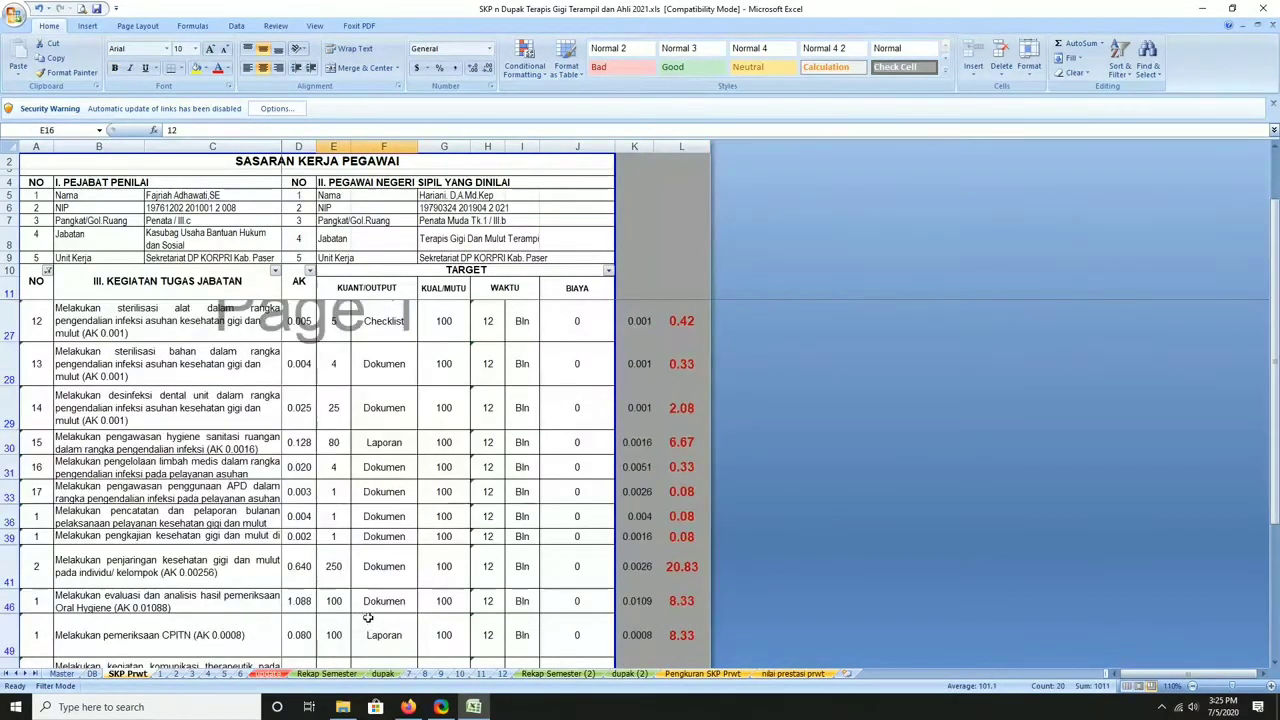
Examine the January activity realisation on sheet 1 and the monthly volumes on the Rekap Semester sheet
left_click(161, 674)
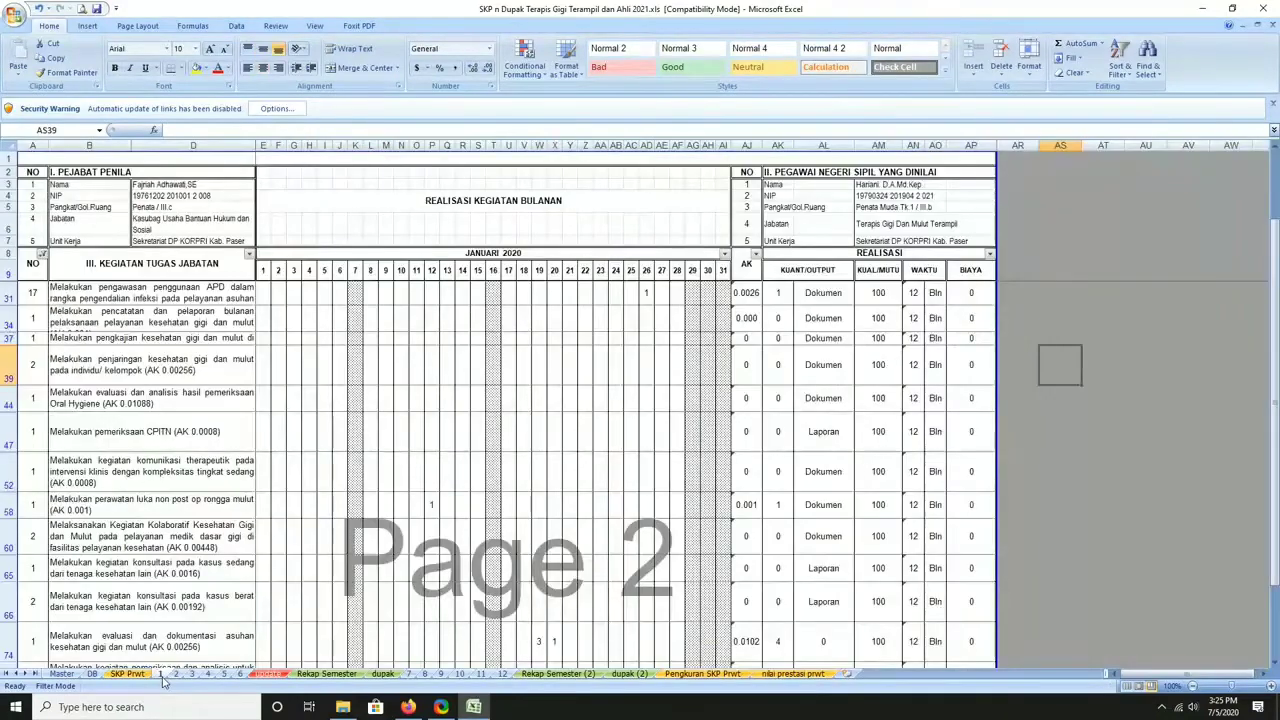
scroll(363, 580, "up", 5)
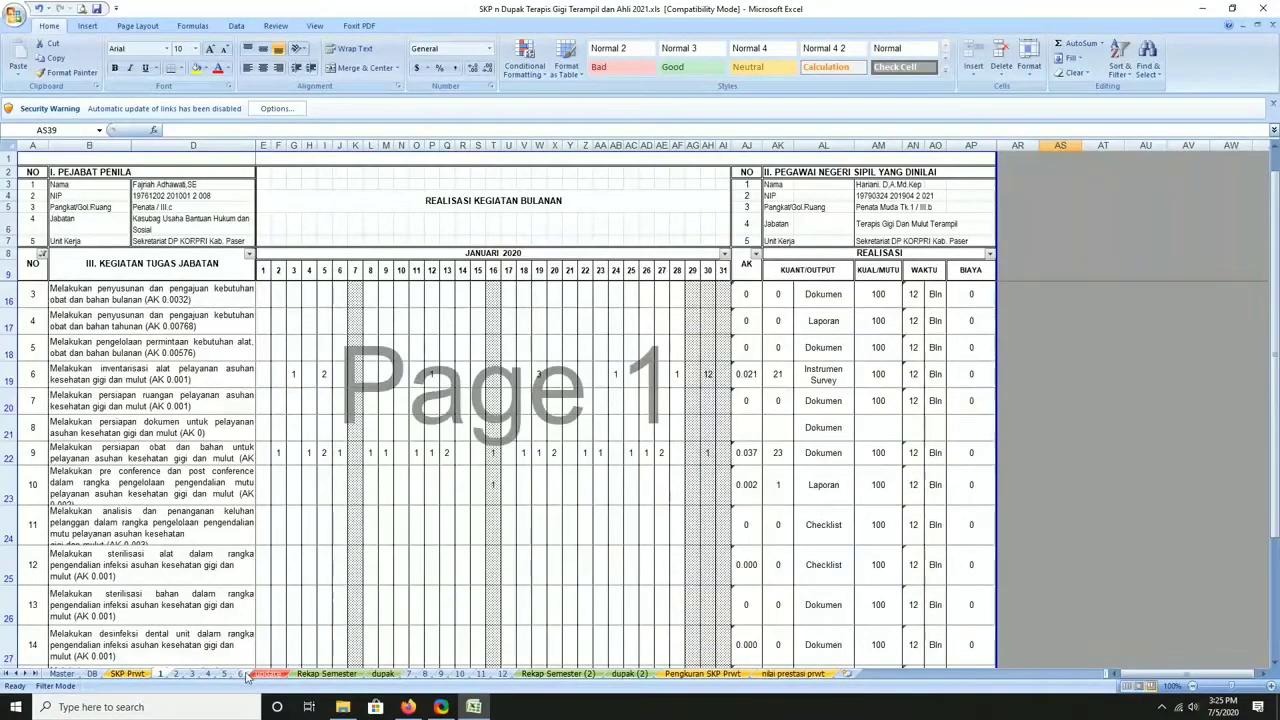
left_click(324, 674)
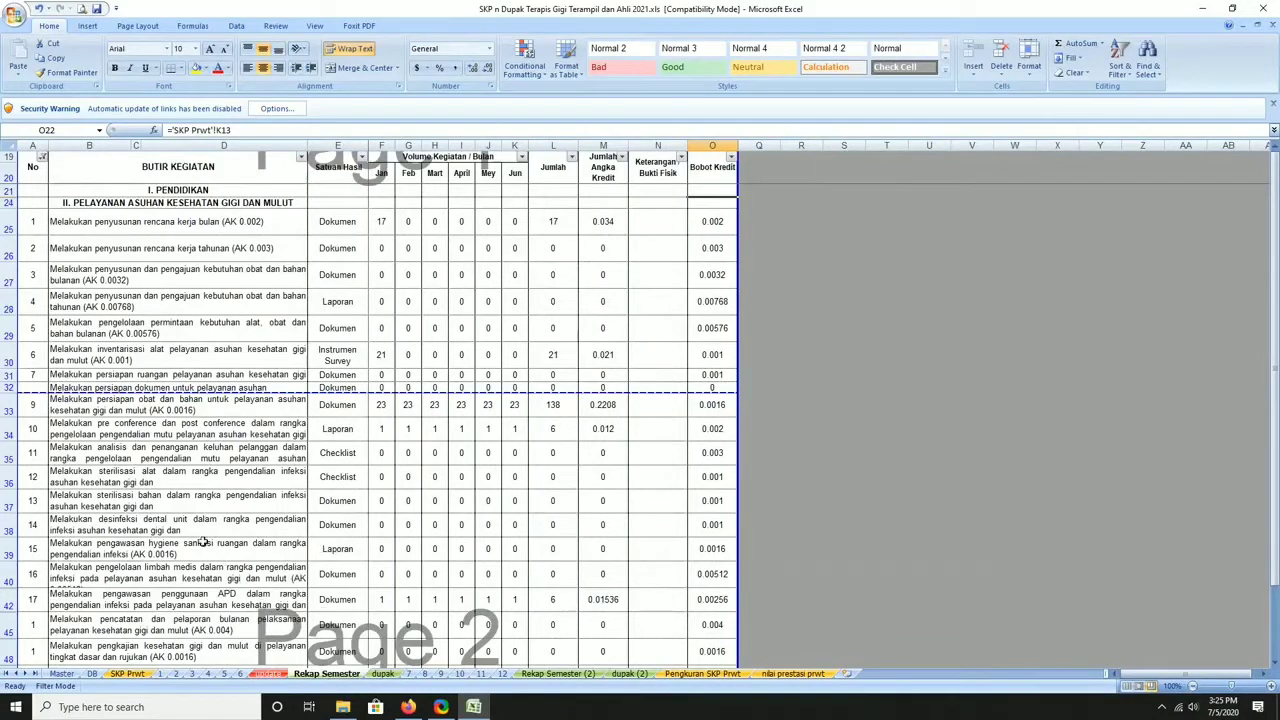
scroll(196, 542, "down", 3)
scroll(196, 542, "up", 4)
Select the KUANT/OUTPUT target quantities on the SKP Prwt sheet for review, and return to the Rekap Semester sheet
left_click(127, 673)
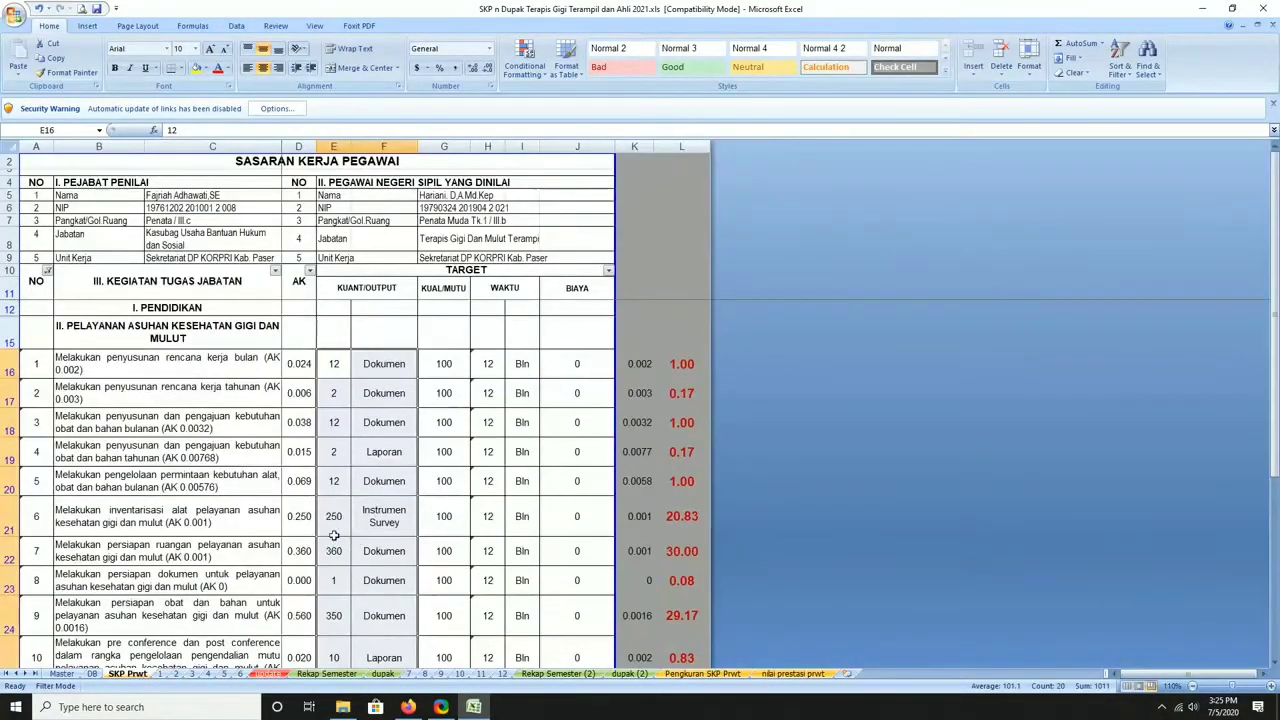
left_click(331, 503)
left_click_drag(337, 363, 329, 682)
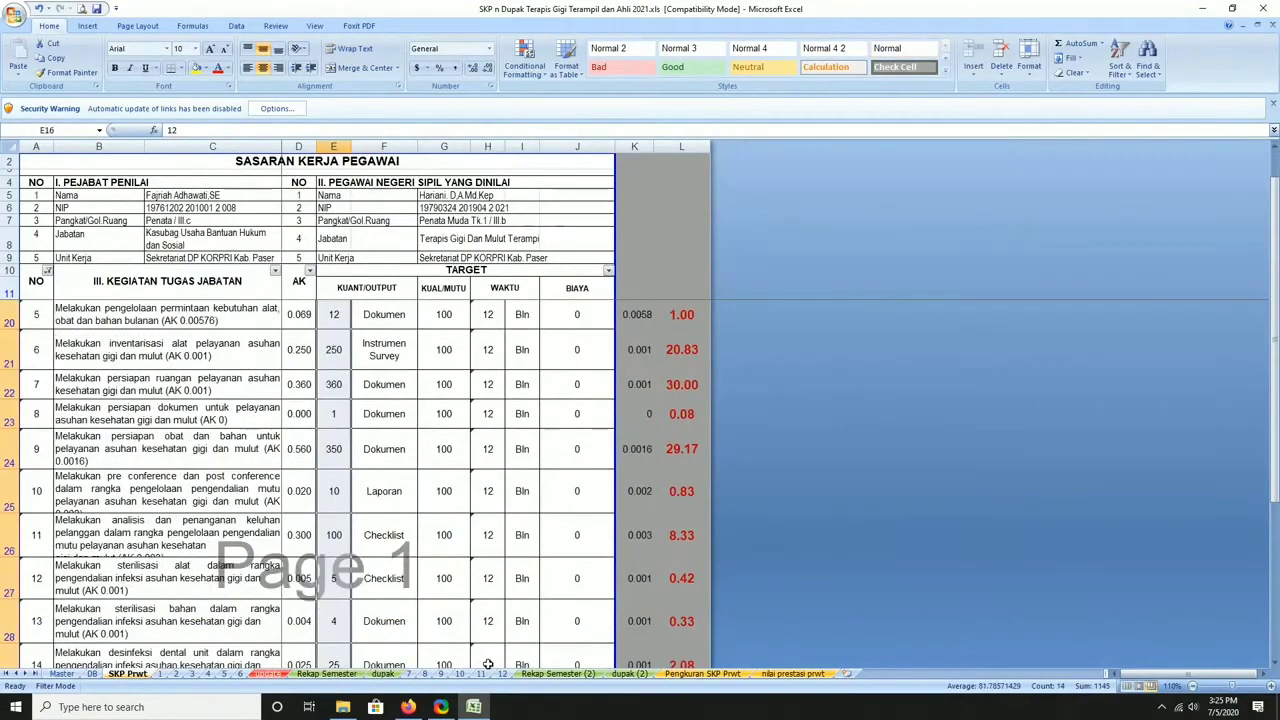
left_click(327, 674)
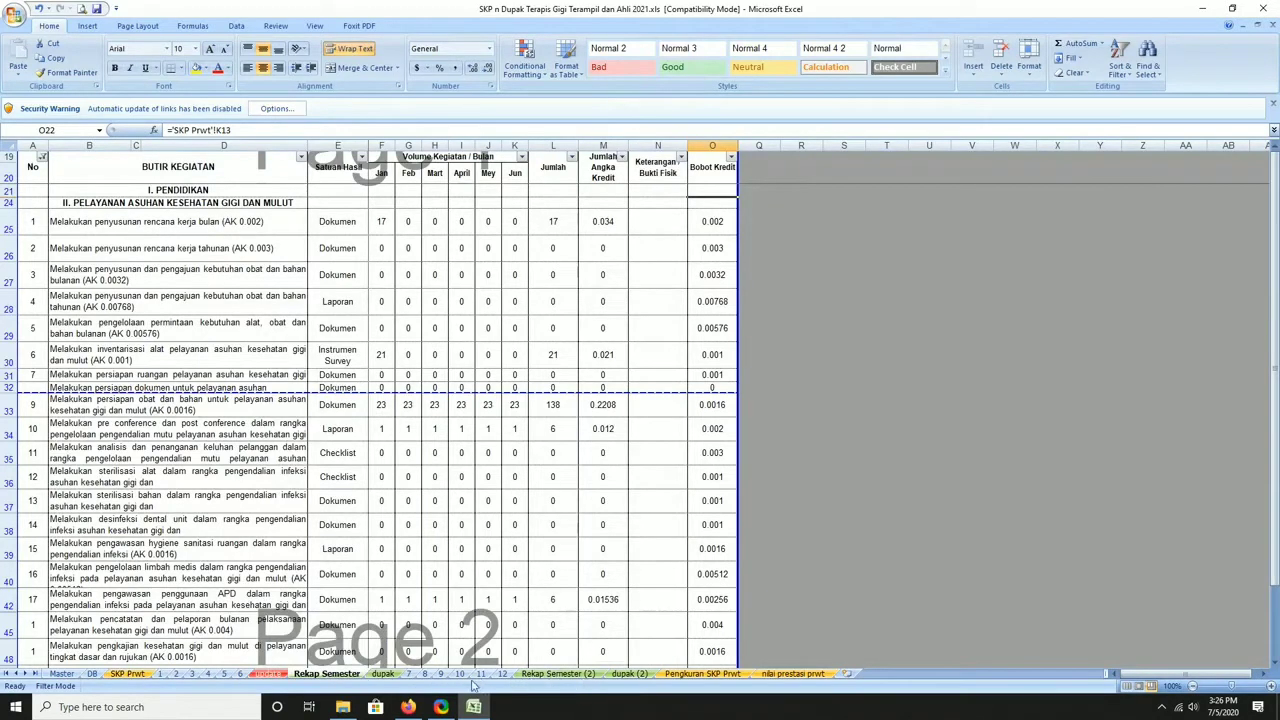
Filter the NO column on the July sheet 7 to exclude rows numbered 0
left_click(409, 675)
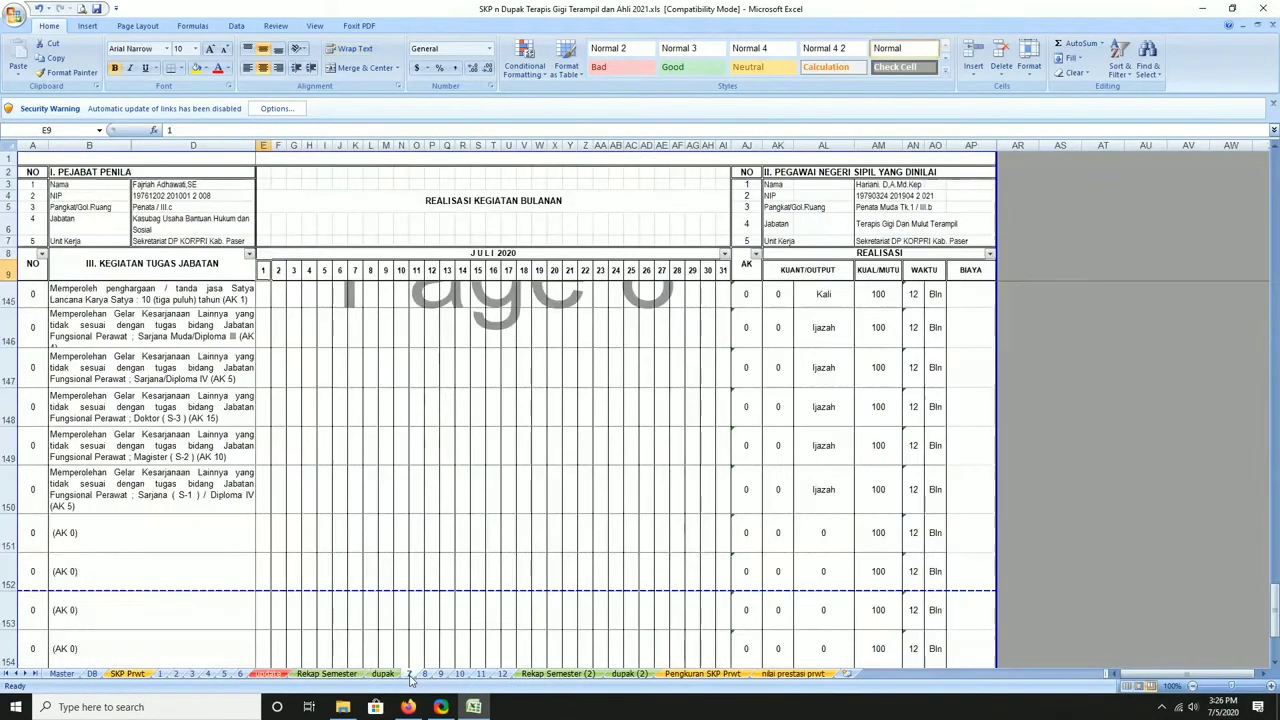
left_click(42, 254)
left_click(42, 370)
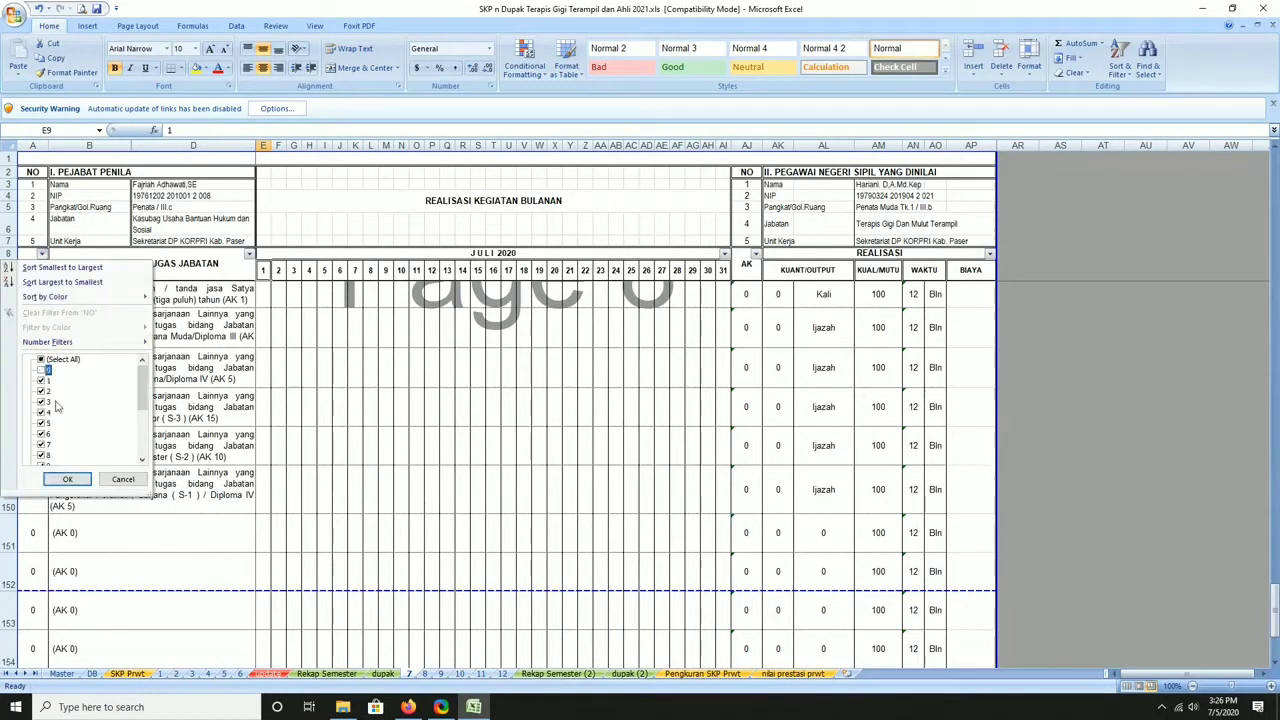
left_click(82, 479)
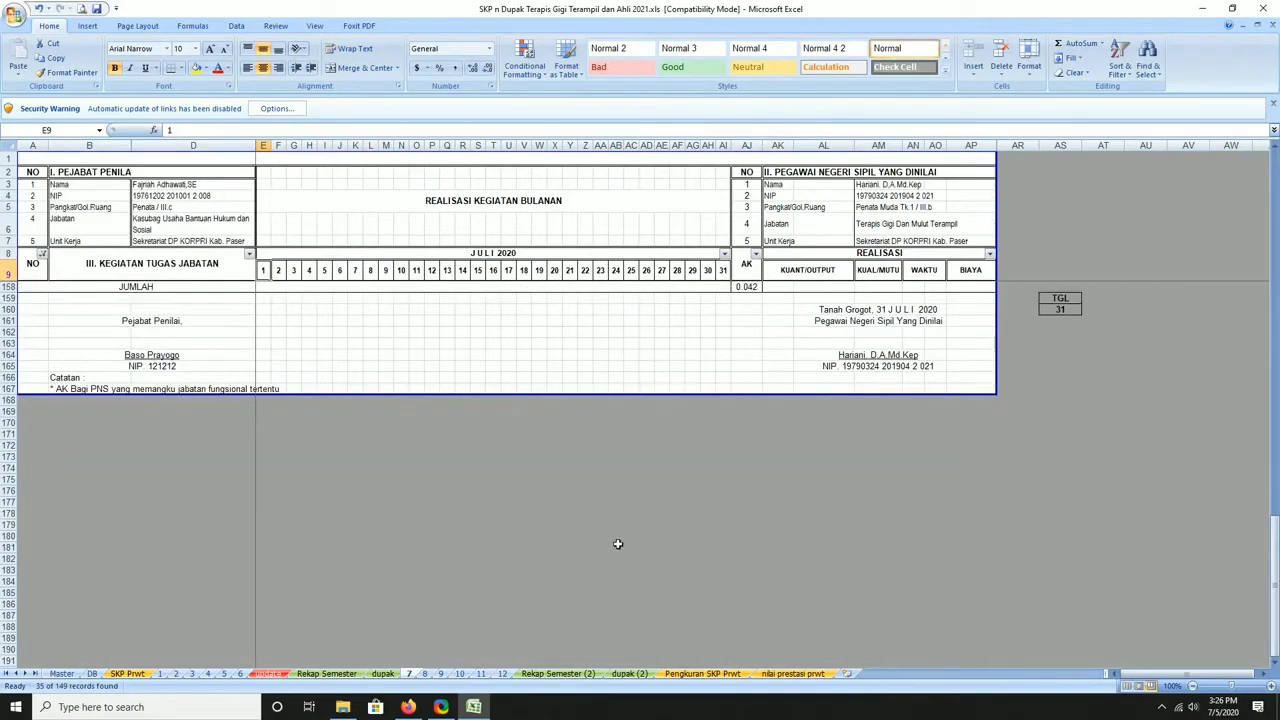
scroll(621, 548, "up", 2)
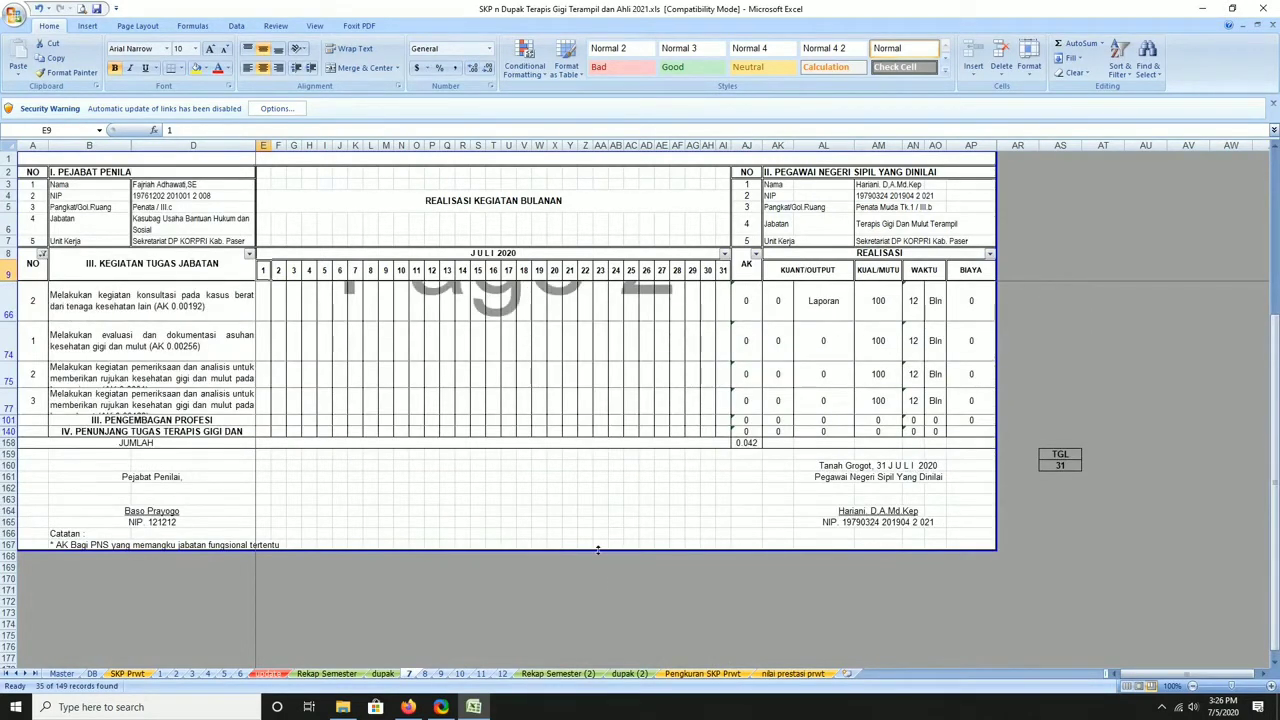
Check the 2020 and 2021 workbook files in the Terapis Gigi folder in File Explorer, and return to the 2021 workbook in Excel
left_click(343, 706)
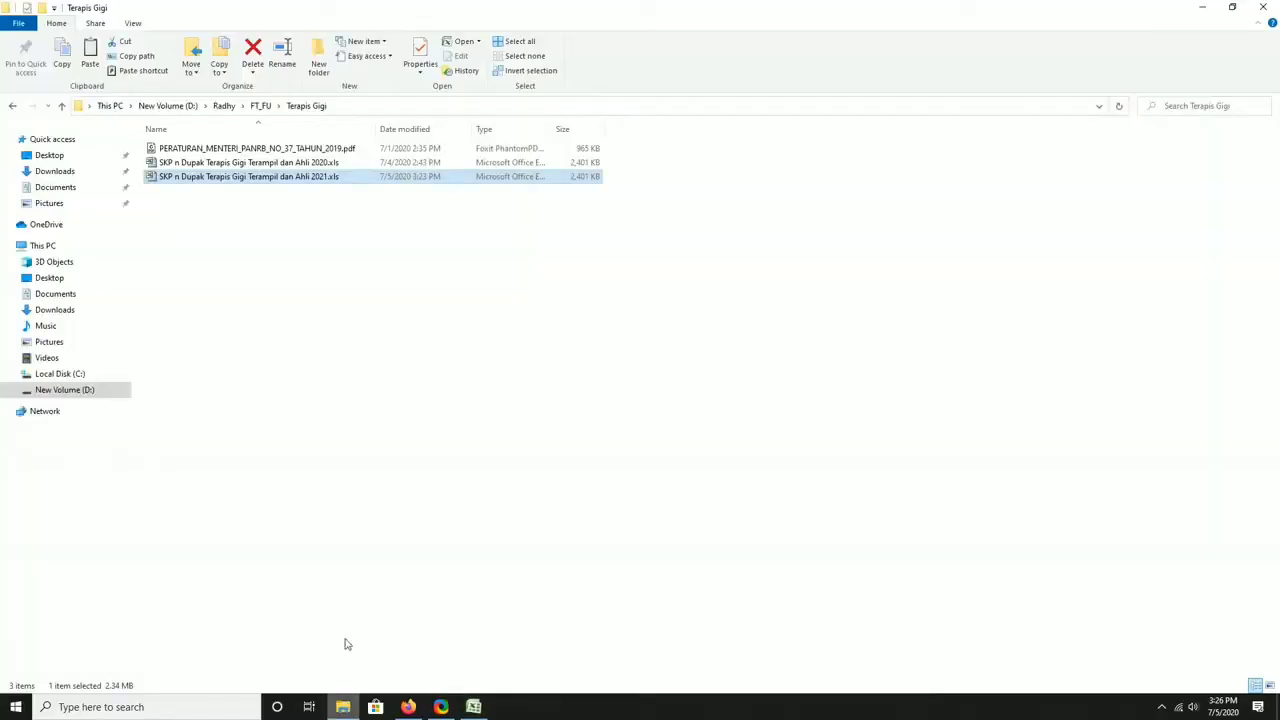
left_click(266, 163)
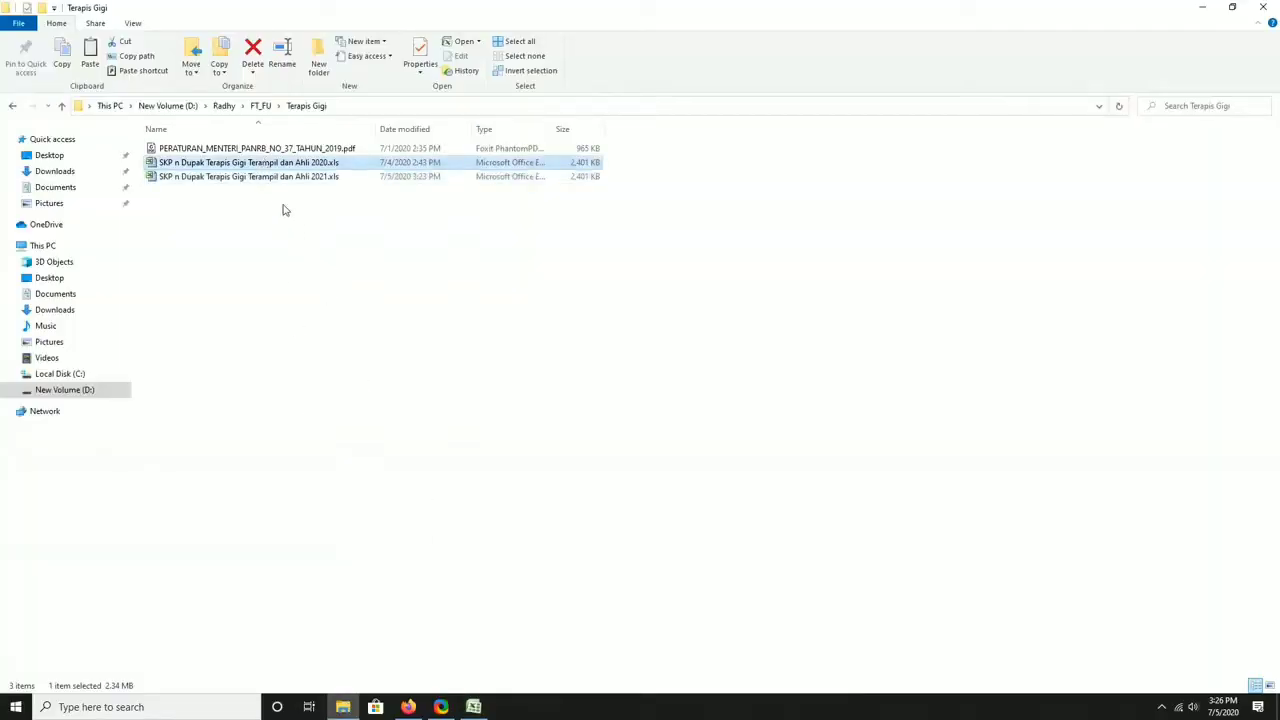
left_click(276, 178)
left_click(474, 706)
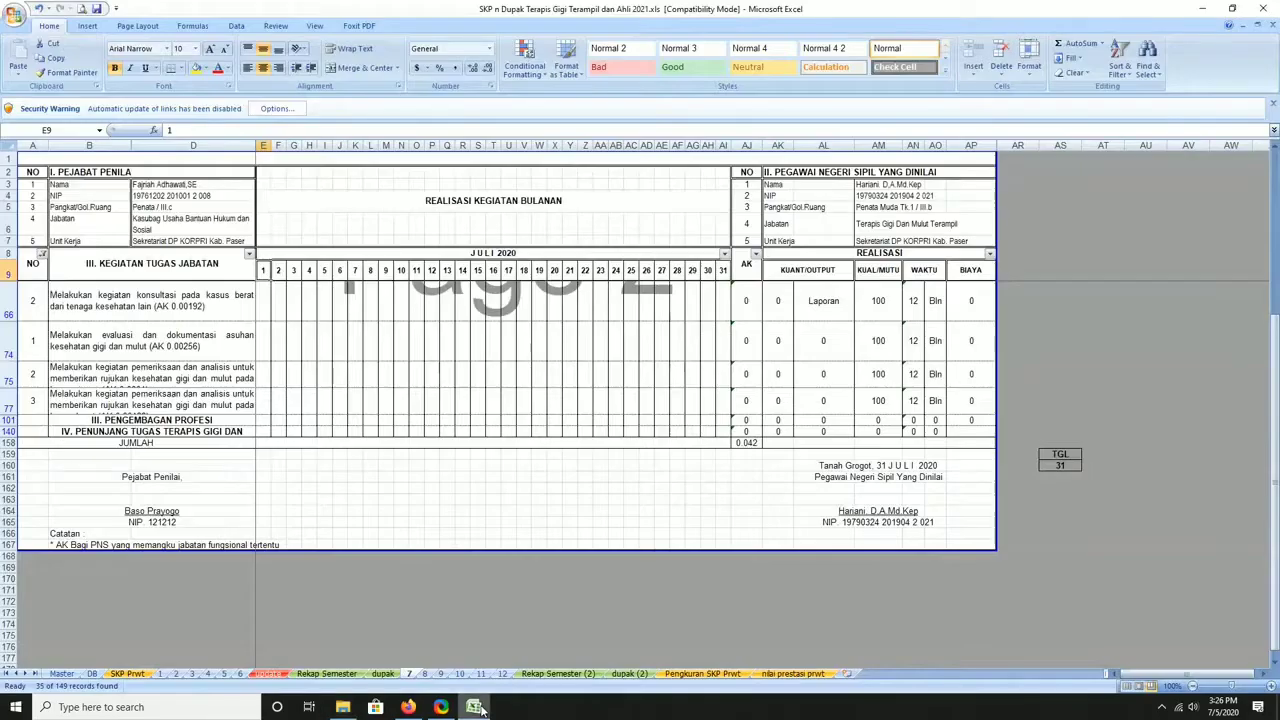
From the update sheet, open the source selection for the external link to SKP n Dupak Perawat Terampil dan Ahli 2019.xls
left_click(272, 676)
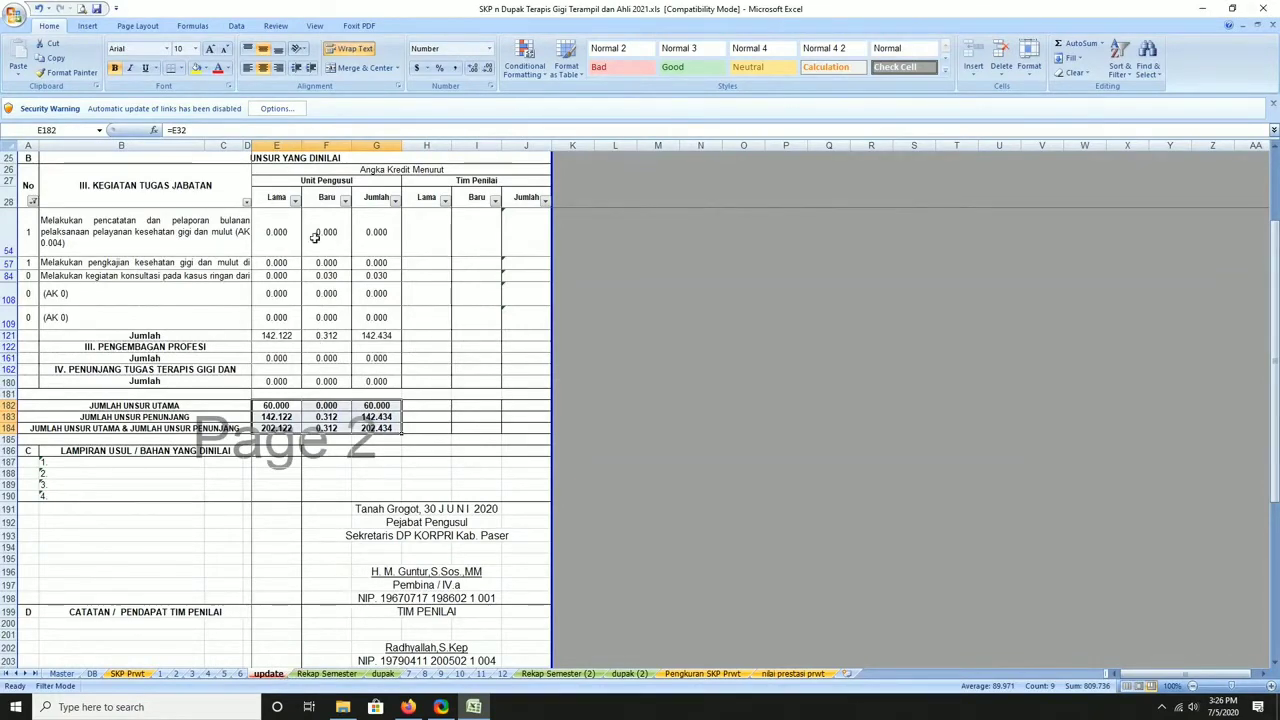
scroll(245, 225, "up", 10)
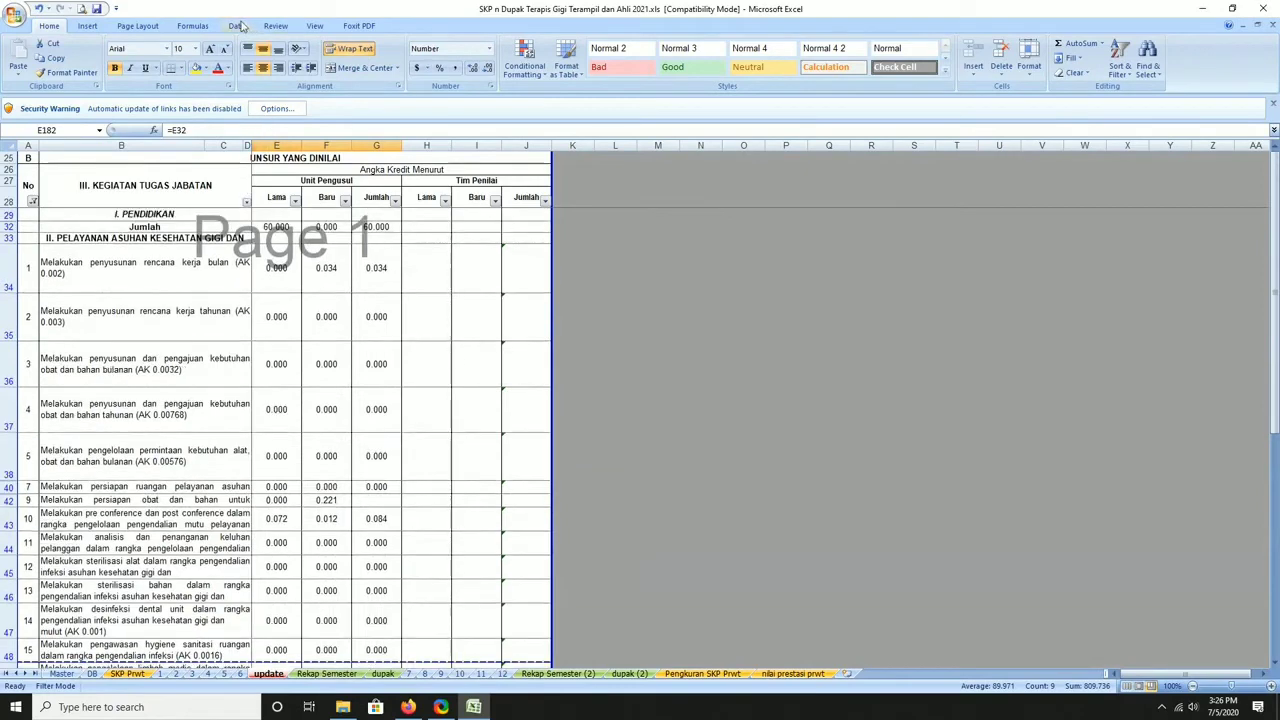
left_click(236, 26)
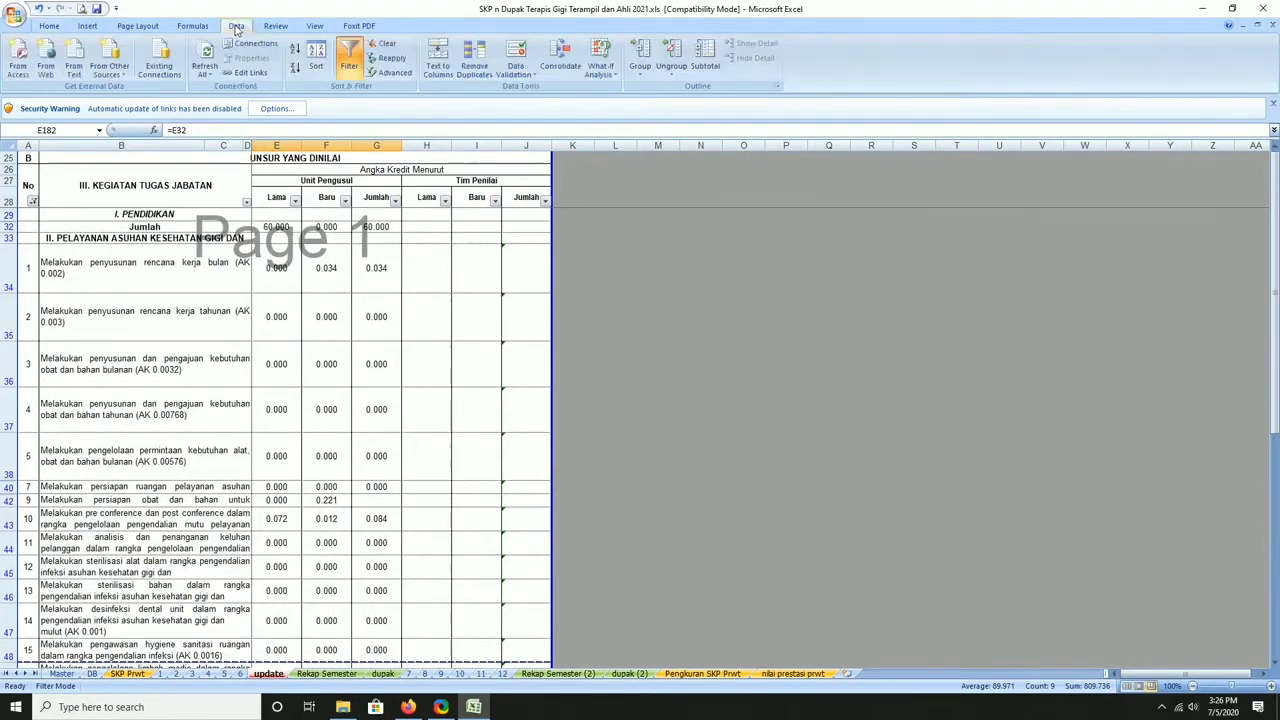
left_click(248, 73)
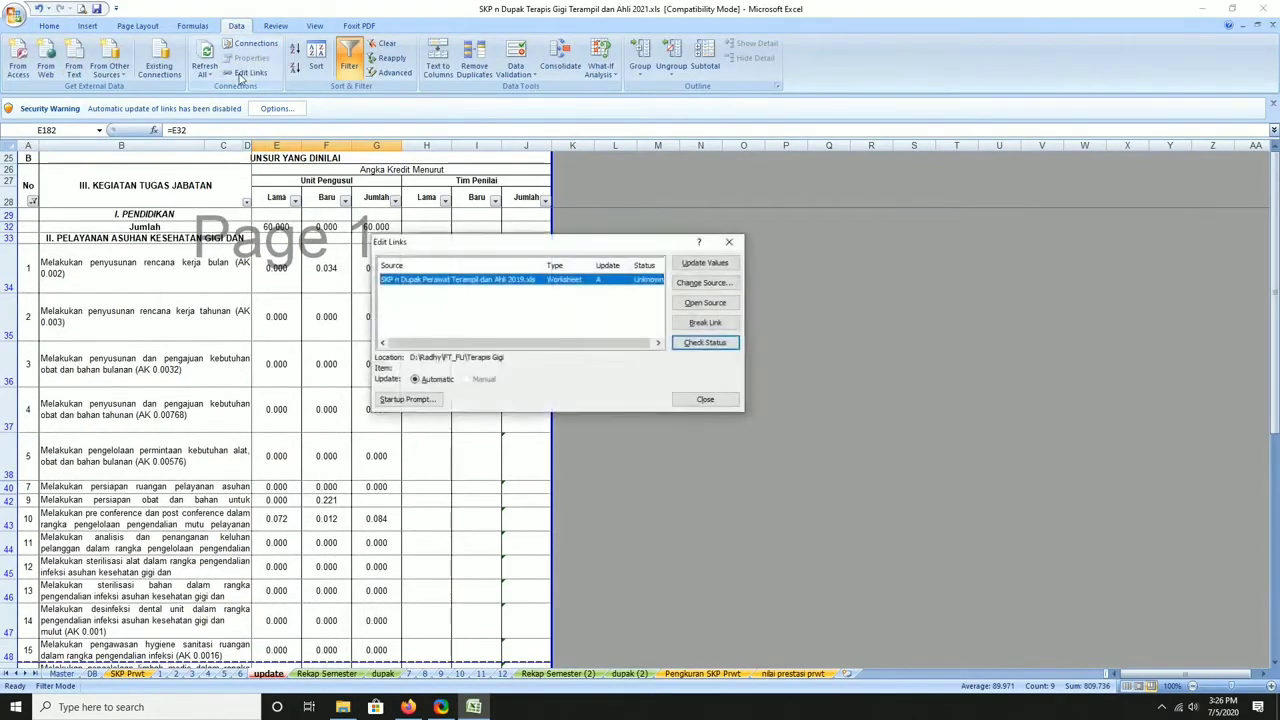
left_click(705, 283)
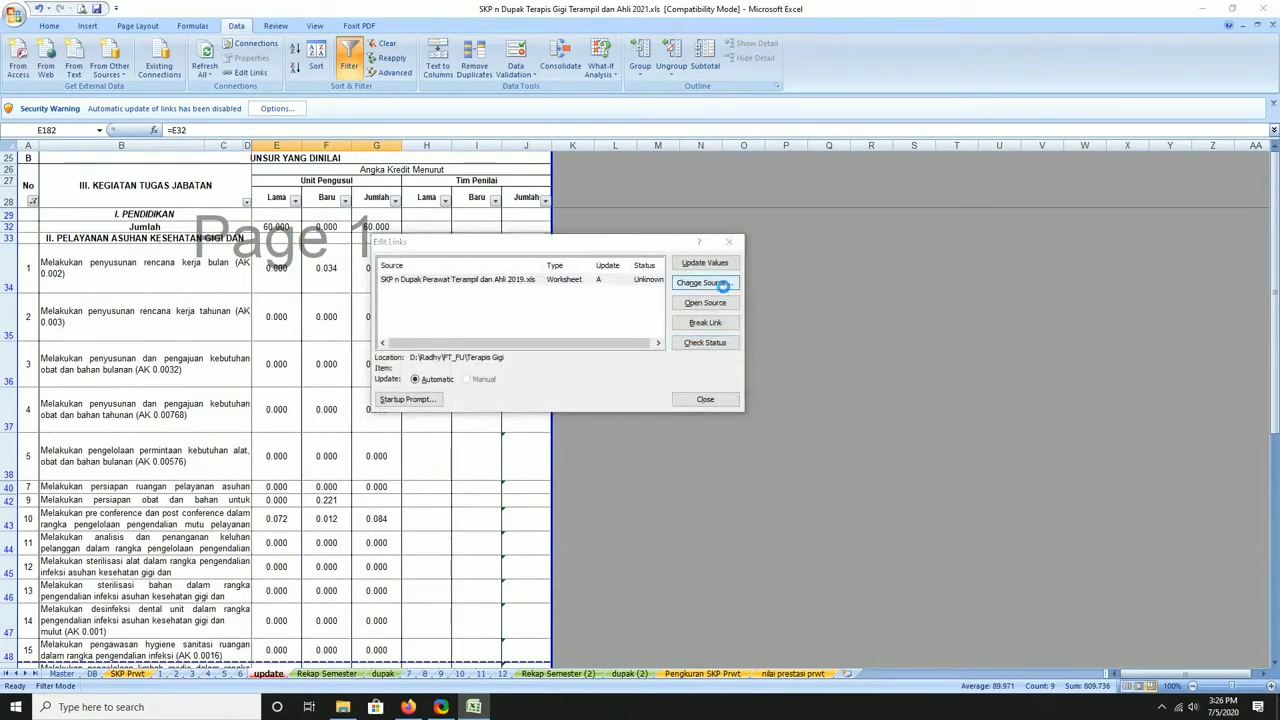
Change the link source to SKP n Dupak Terapis Gigi Terampil dan Ahli 2020.xls from the Terapis Gigi folder on drive D, and close the link settings
scroll(453, 537, "down", 5)
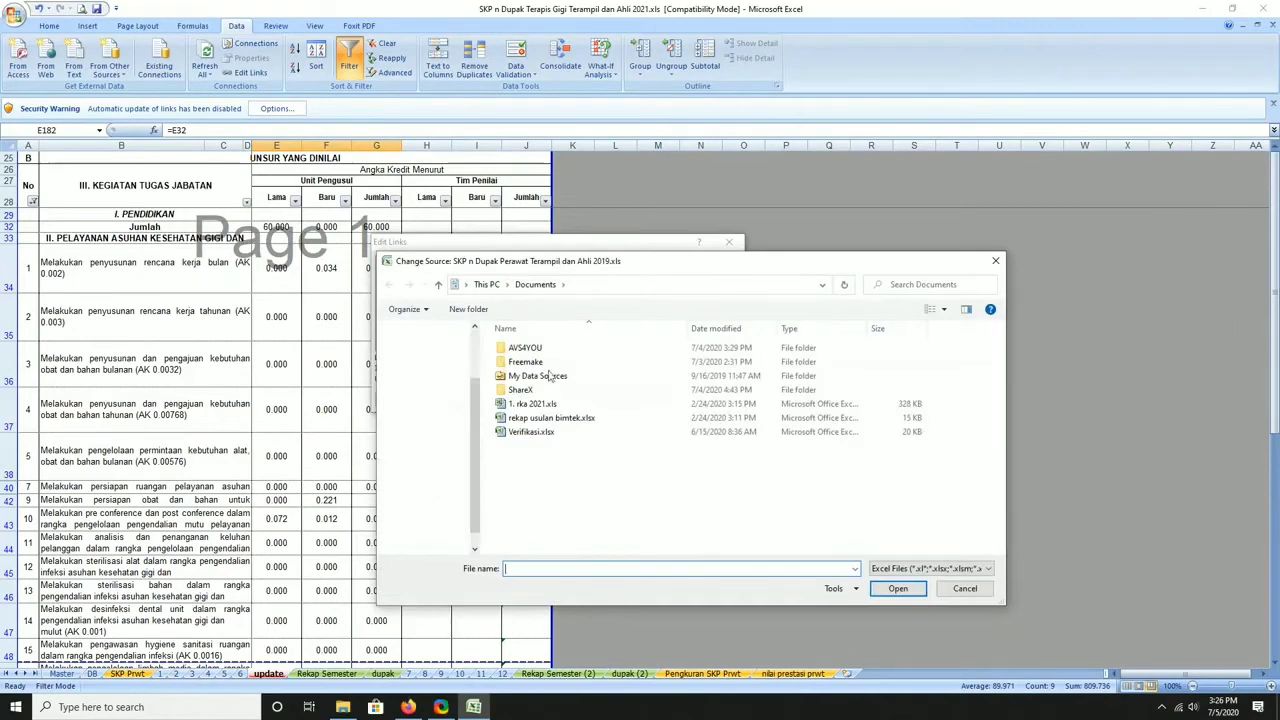
left_click(440, 536)
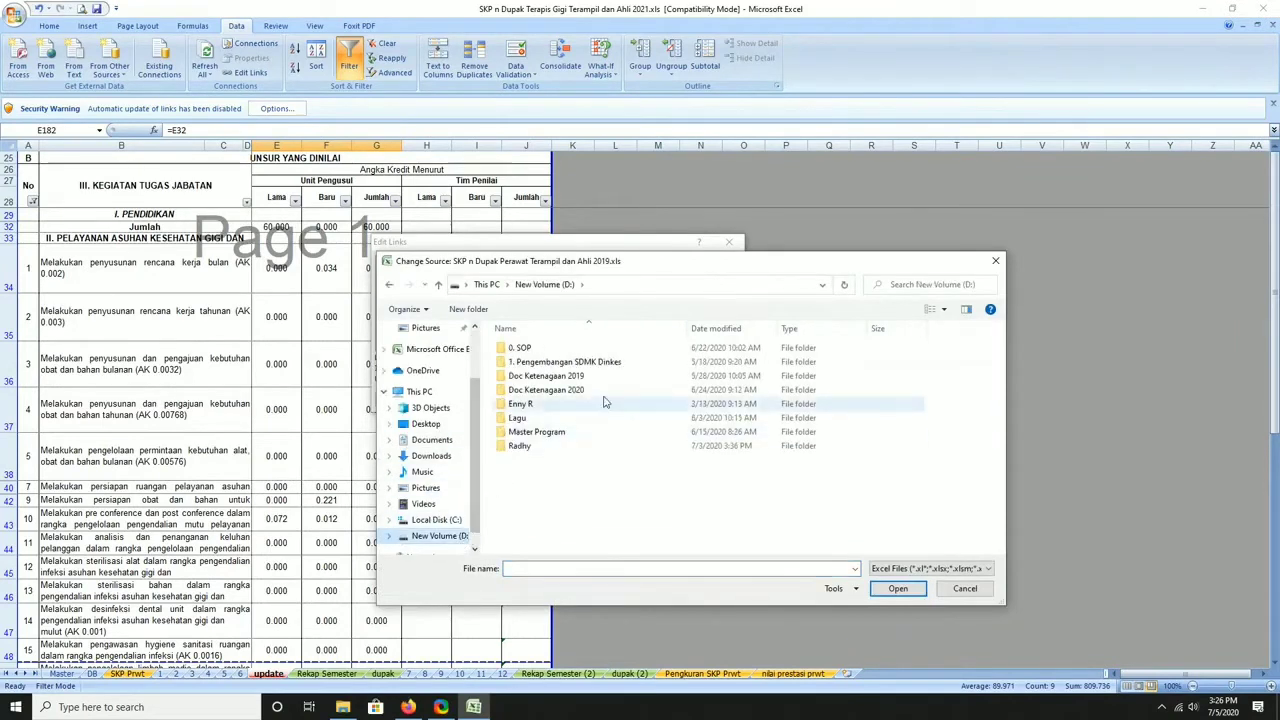
left_click(561, 450)
double_click(561, 450)
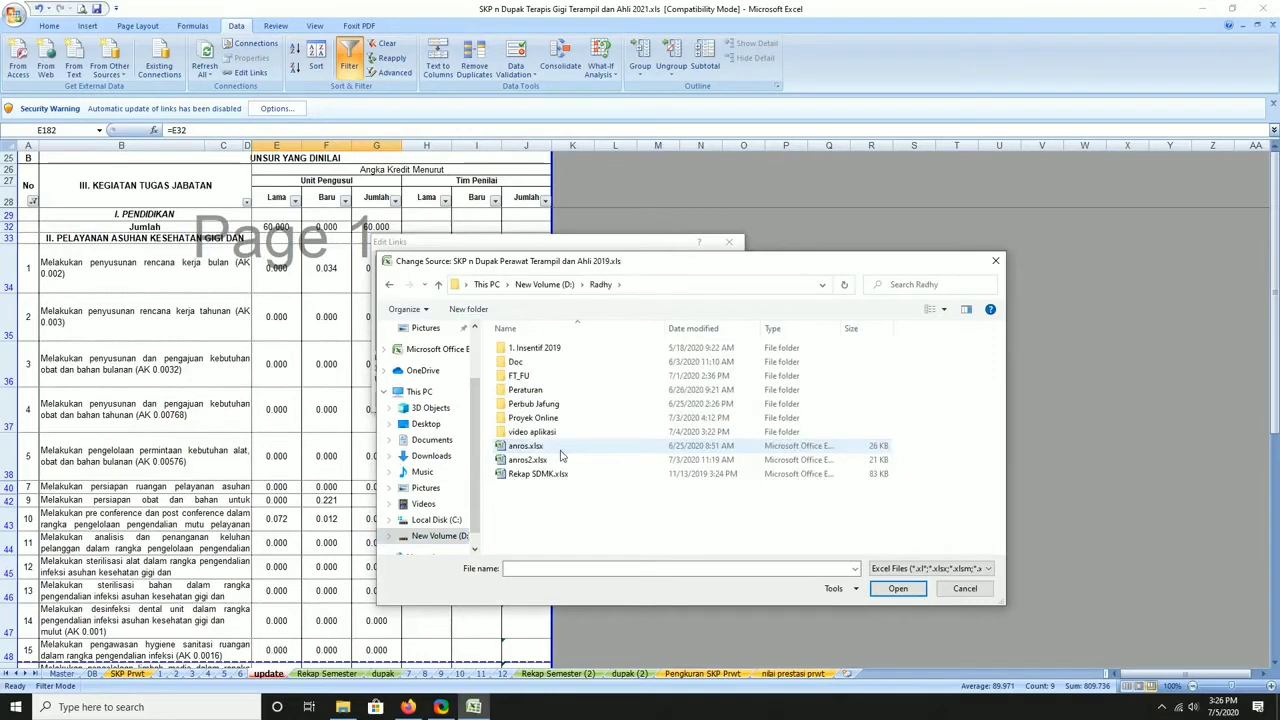
double_click(577, 376)
double_click(540, 389)
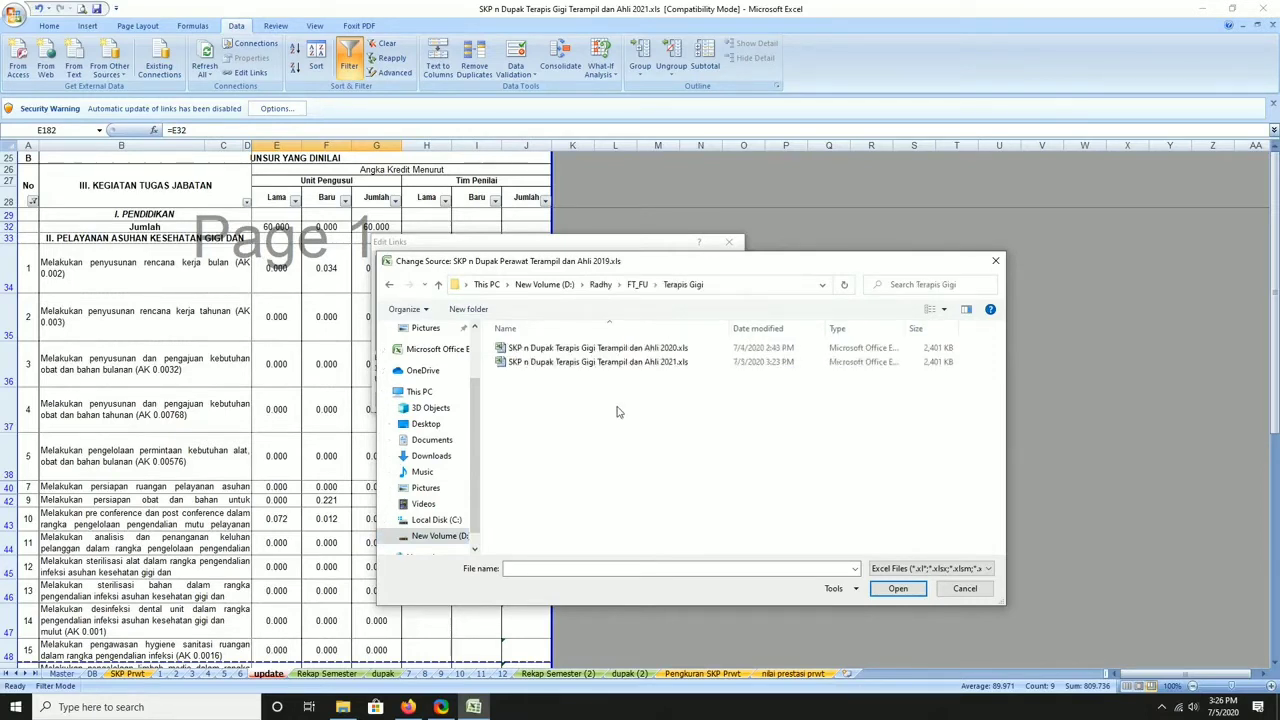
left_click(658, 349)
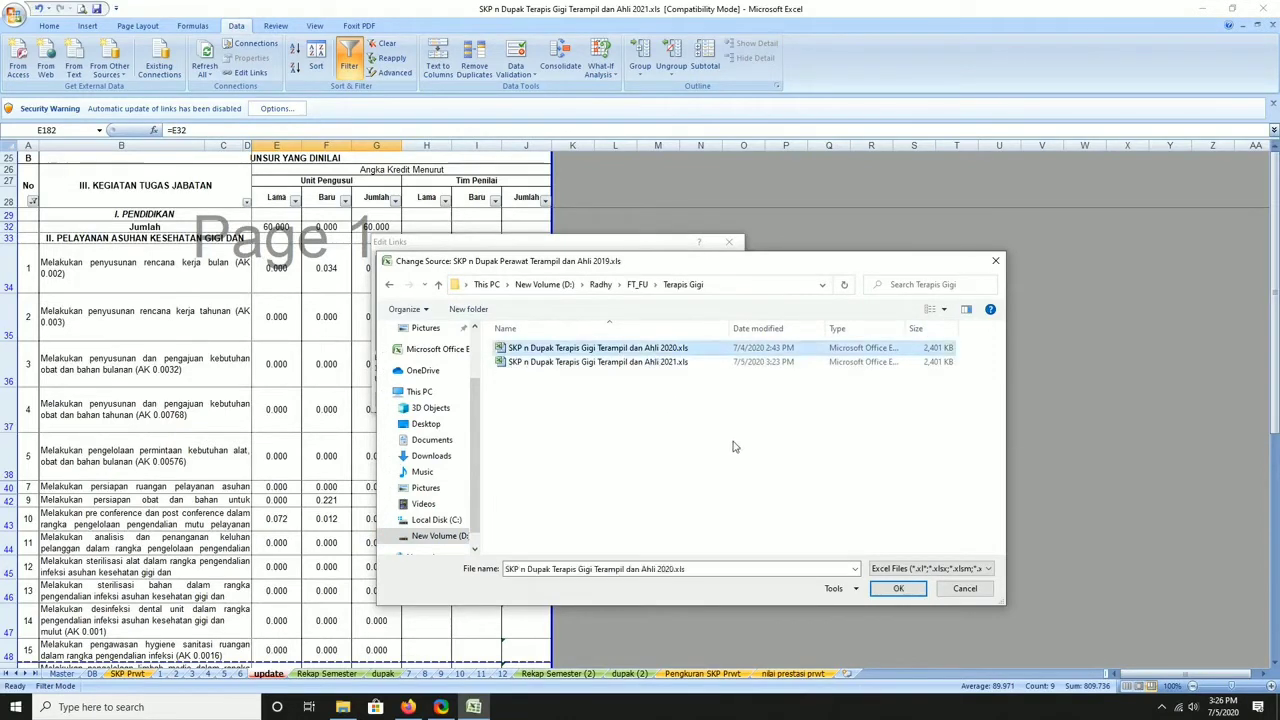
left_click(893, 589)
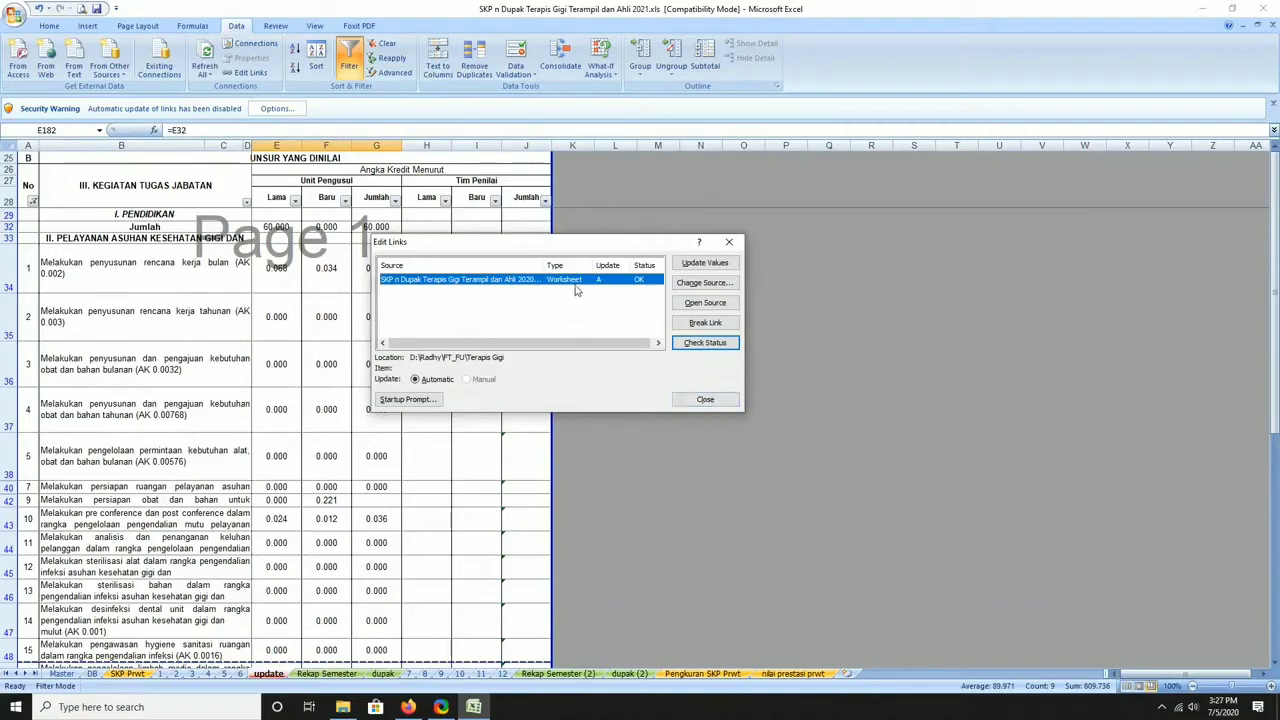
left_click(709, 400)
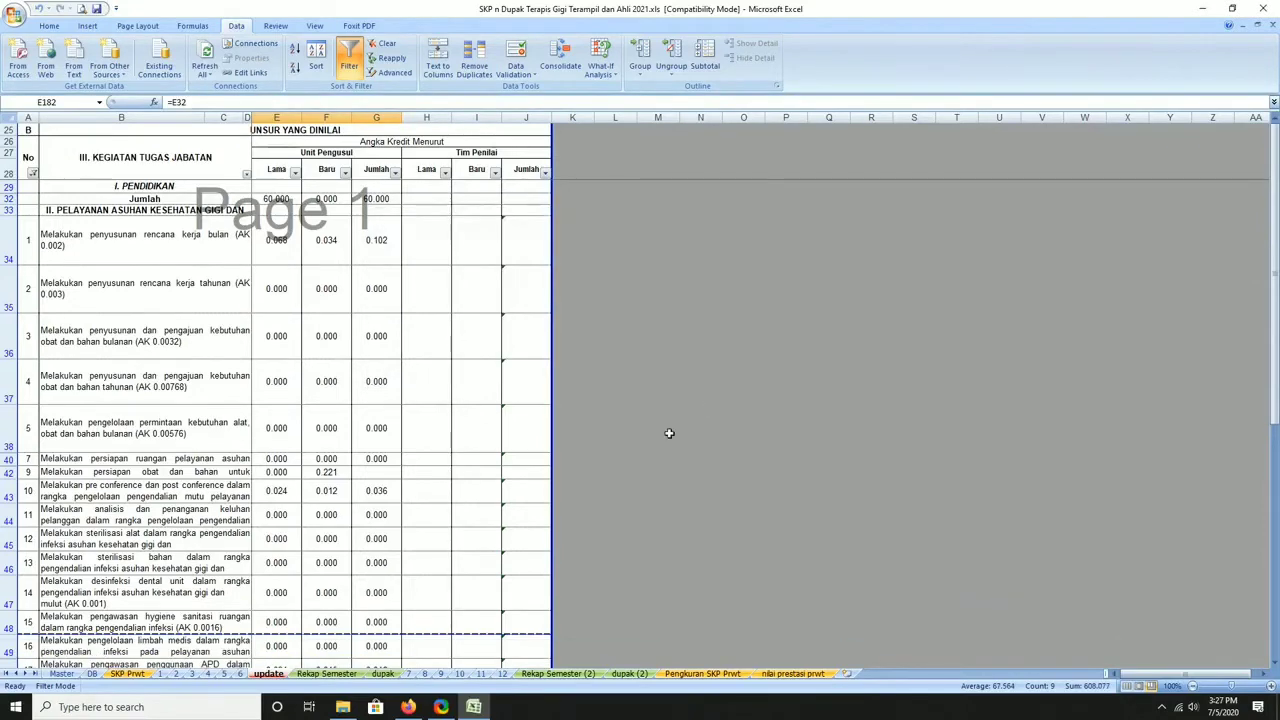
Set the Update option in cell H2 of the DB sheet to Update 2
left_click(92, 673)
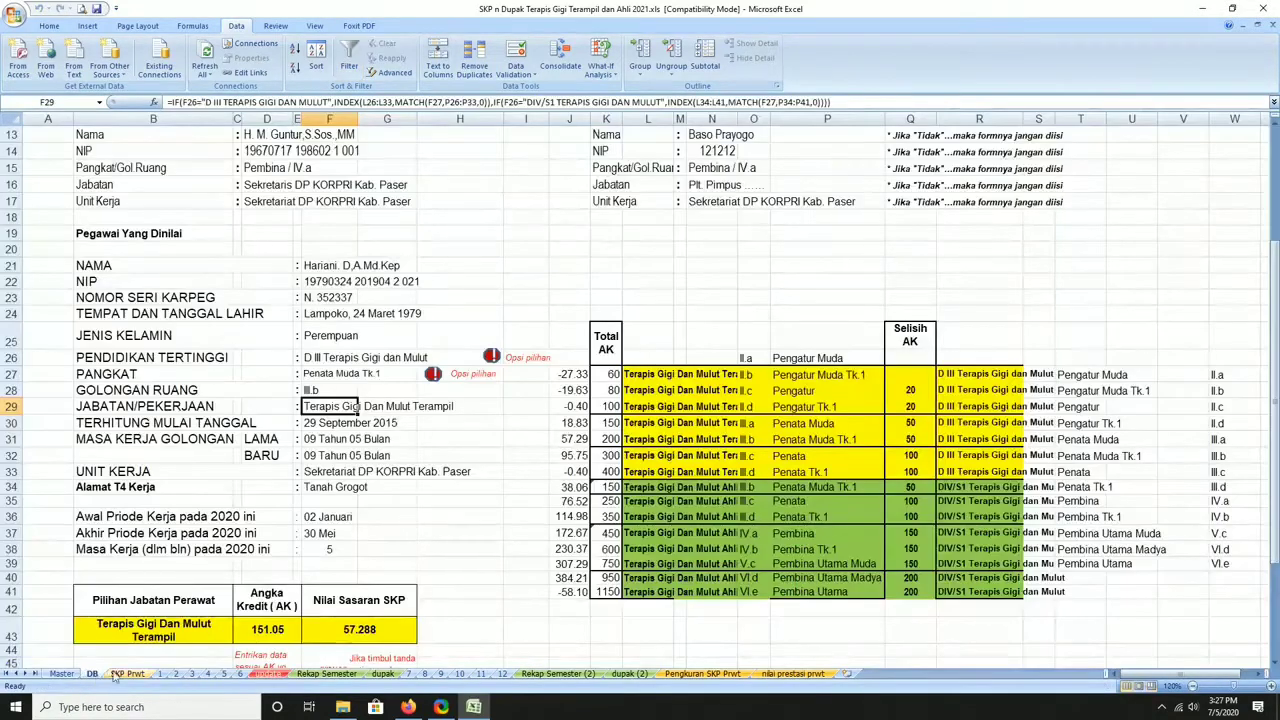
left_click(495, 148)
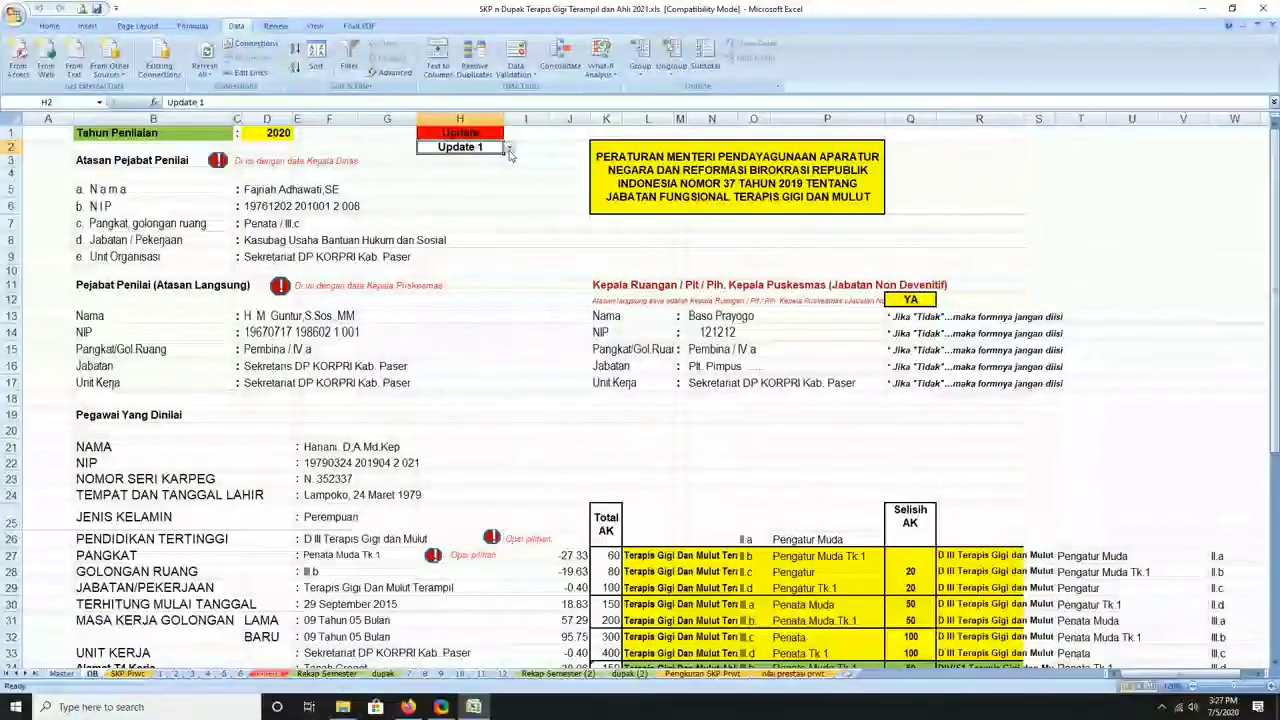
left_click(509, 148)
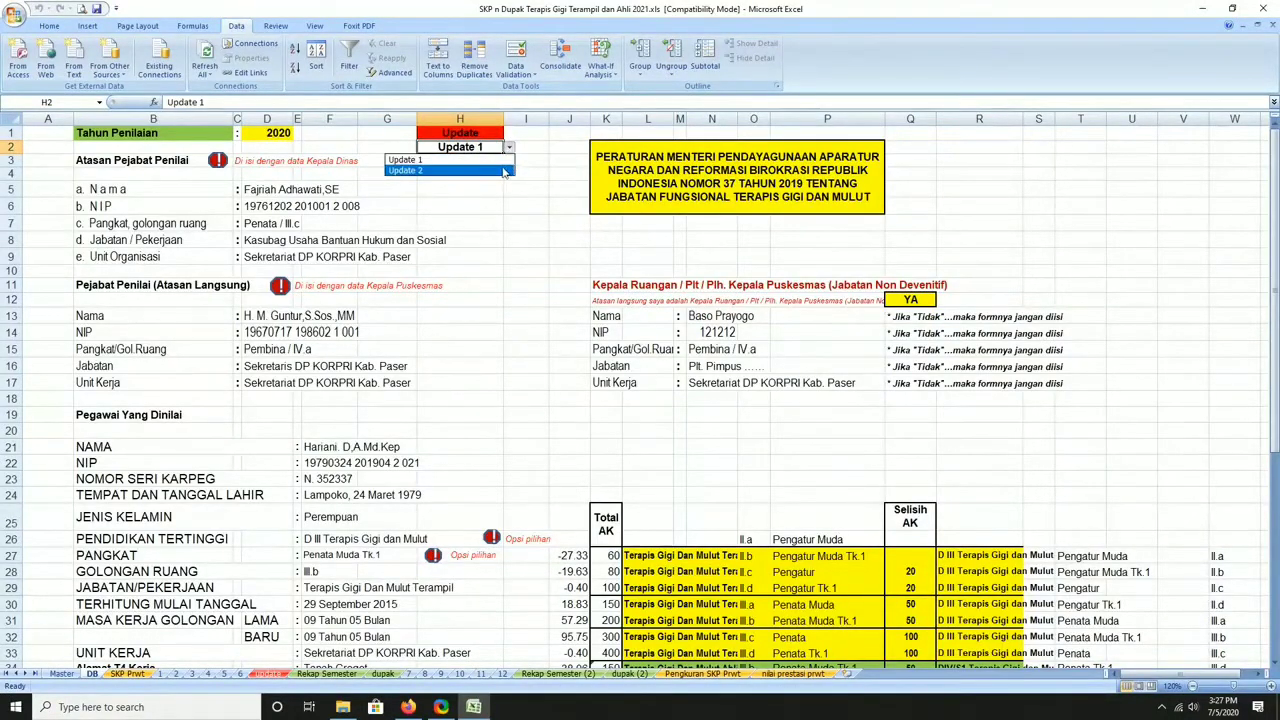
left_click(503, 171)
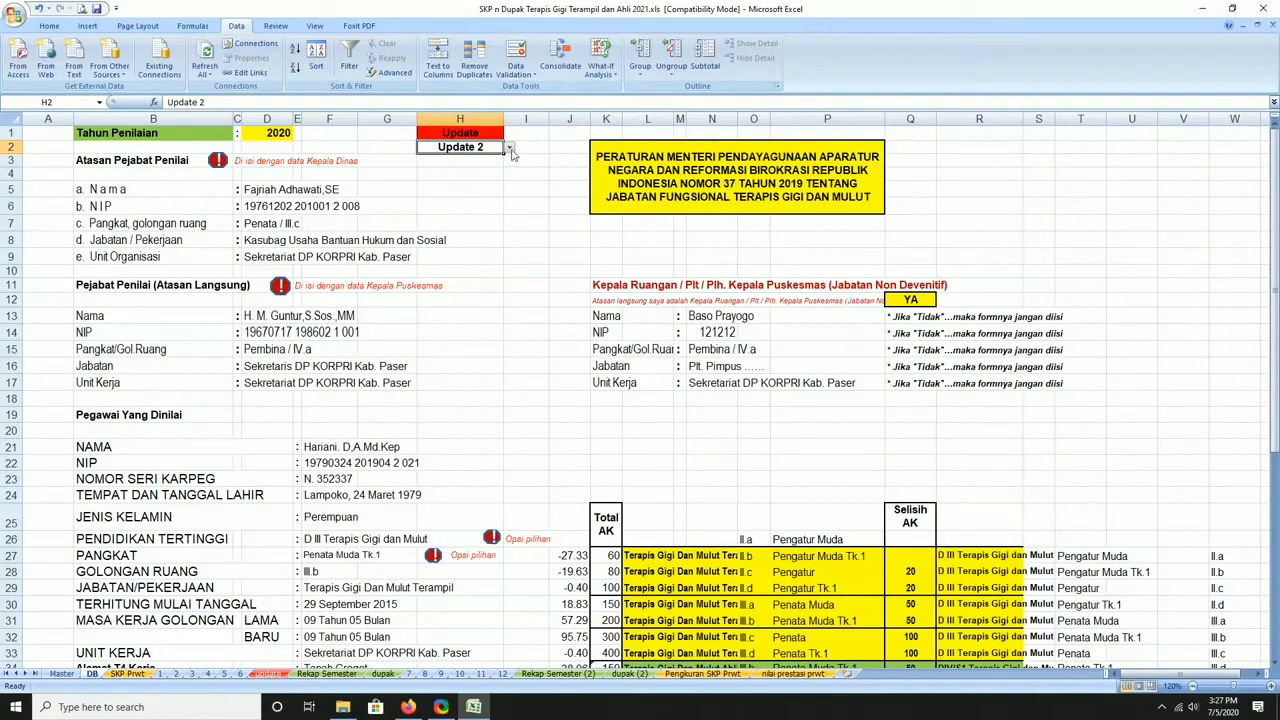
Switch the Update option in H2 to Update 1 and back to Update 2
left_click(509, 148)
left_click(489, 159)
left_click(509, 148)
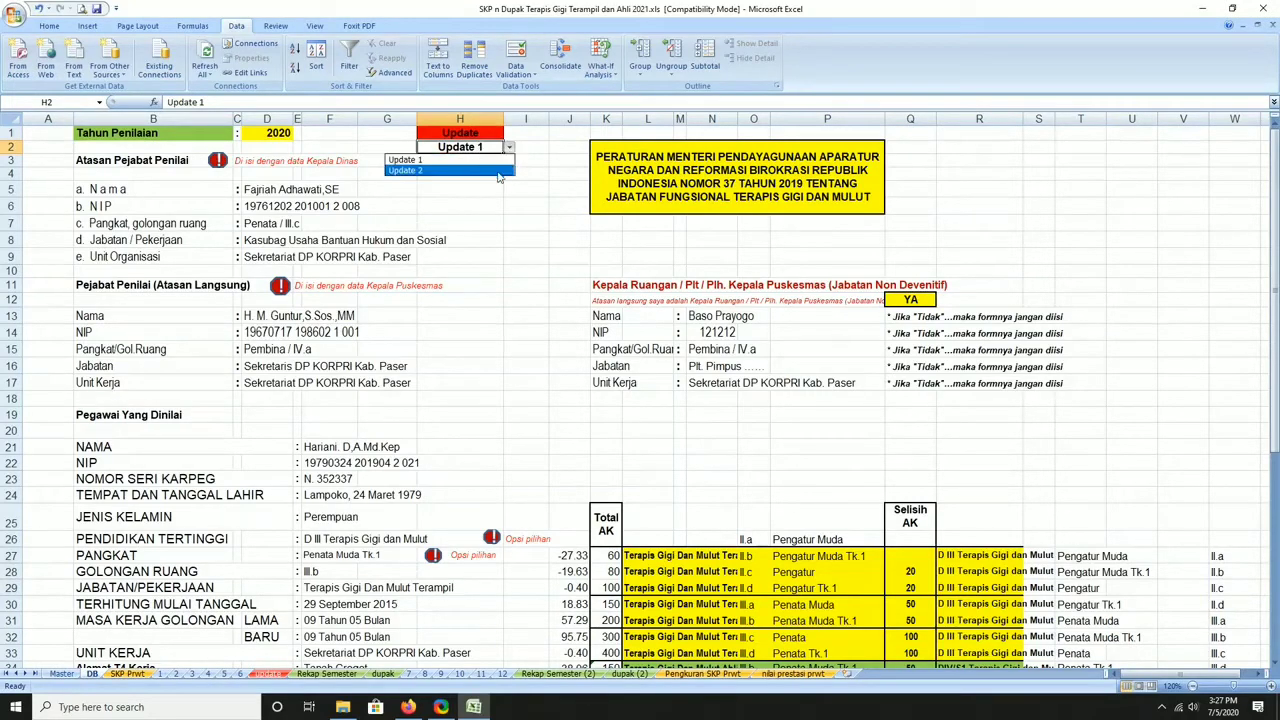
left_click(499, 172)
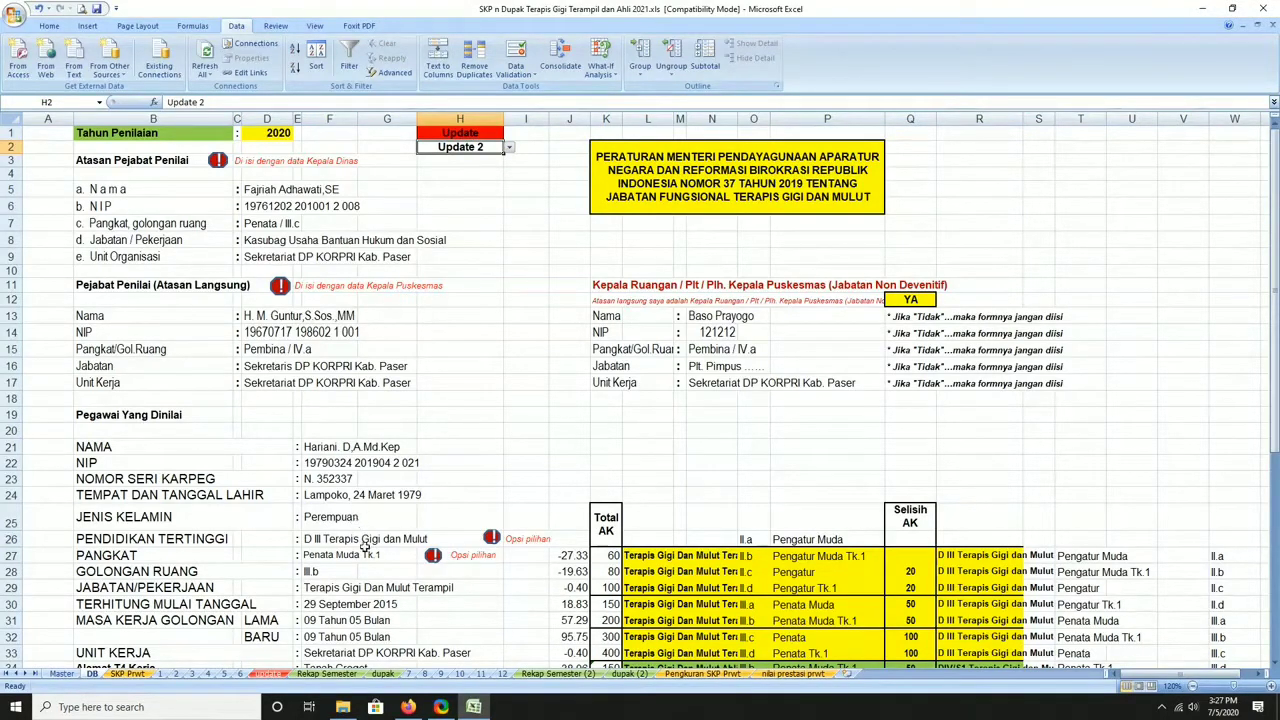
Save the 2021 workbook in its current format, continuing past the compatibility check
left_click(491, 493)
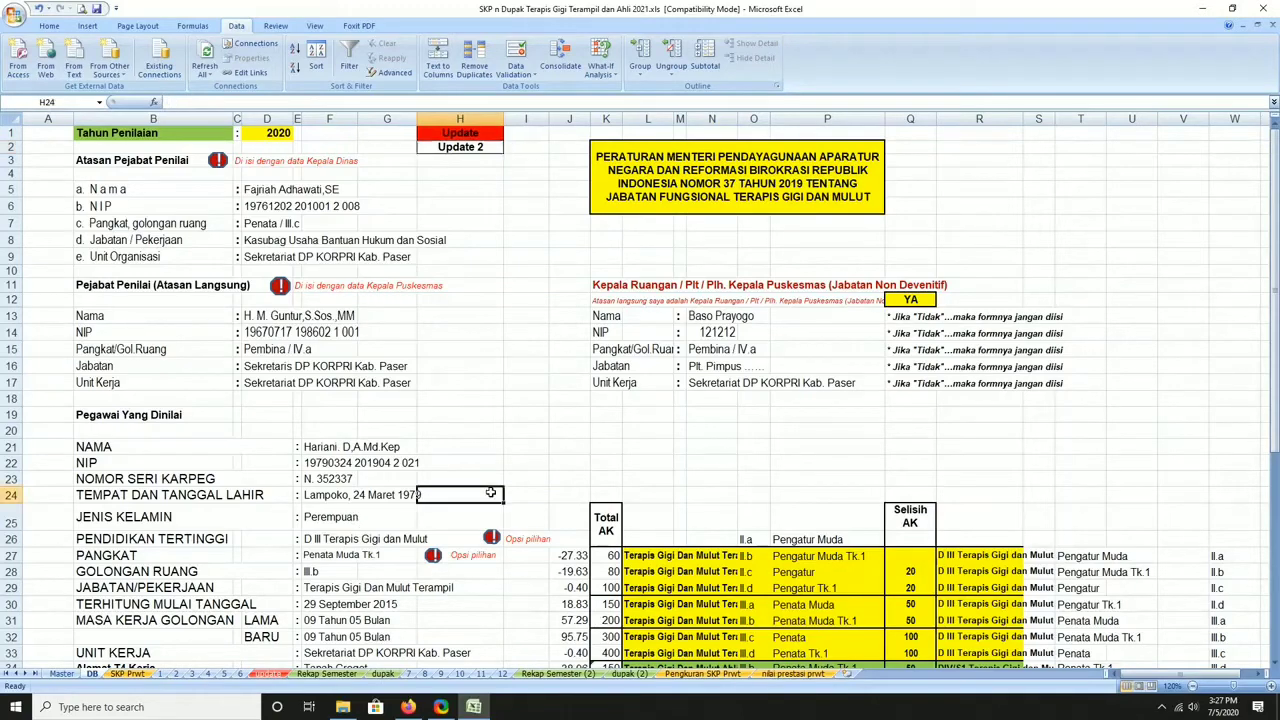
key("ctrl+s")
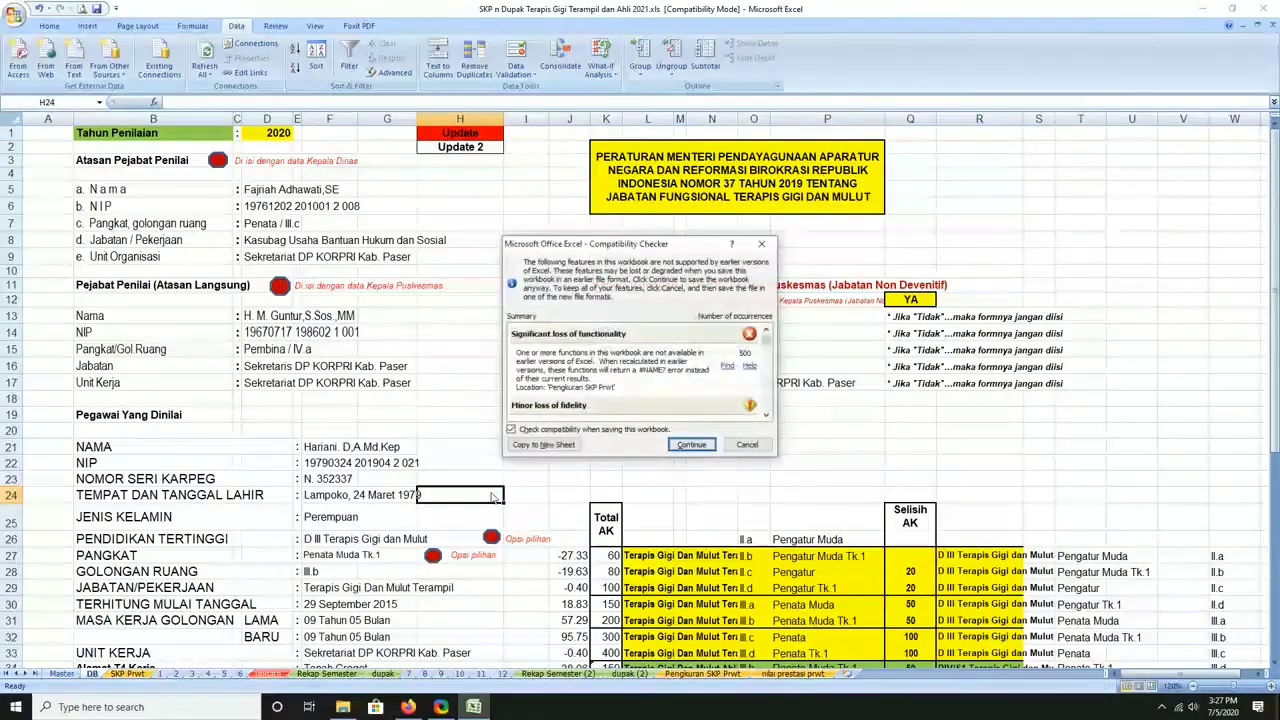
key("Return")
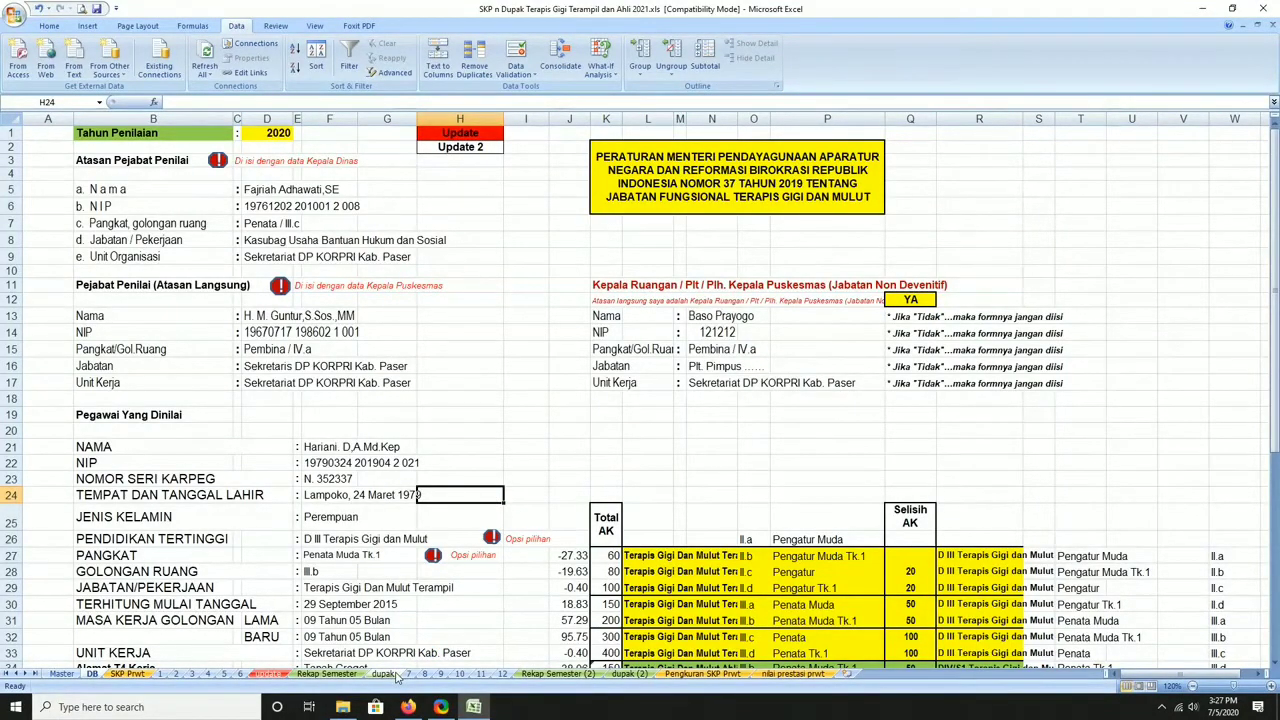
Compare the Lama grand total on the dupak sheet with the Jumlah grand total on dupak (2) in SKP n Dupak Terapis Gigi Terampil dan Ahli 2020.xls
left_click(385, 674)
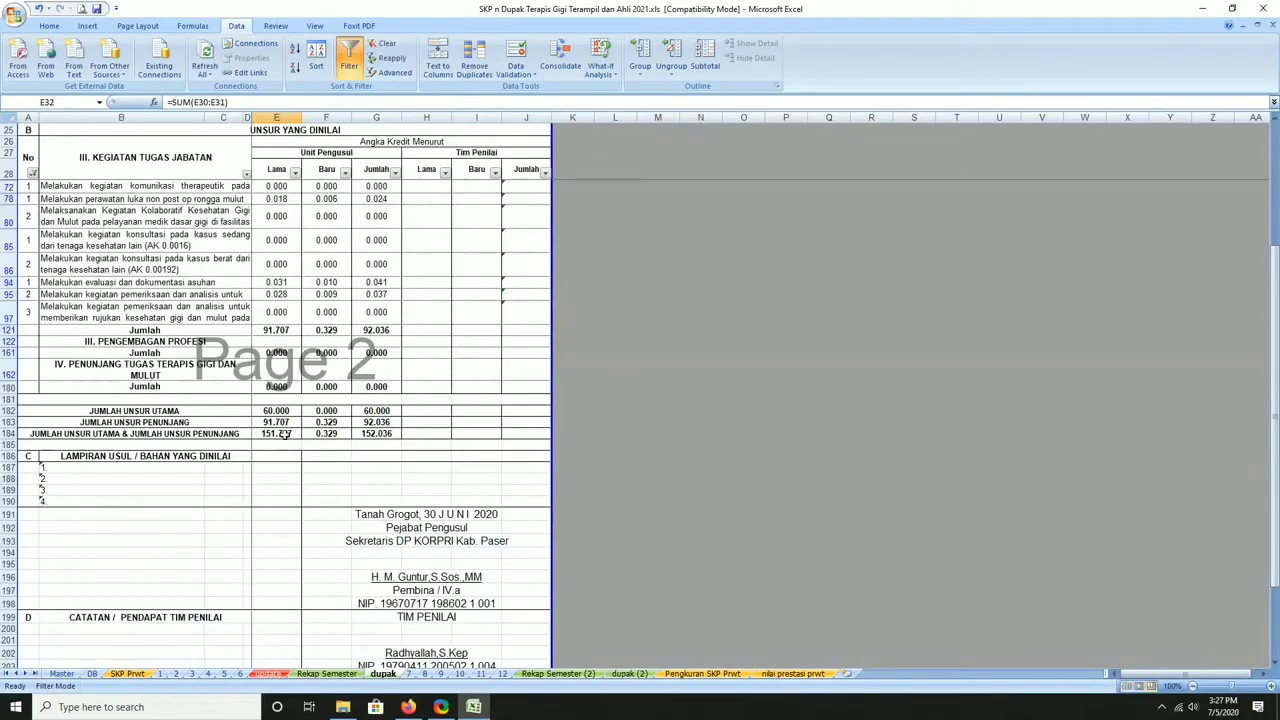
left_click(286, 434)
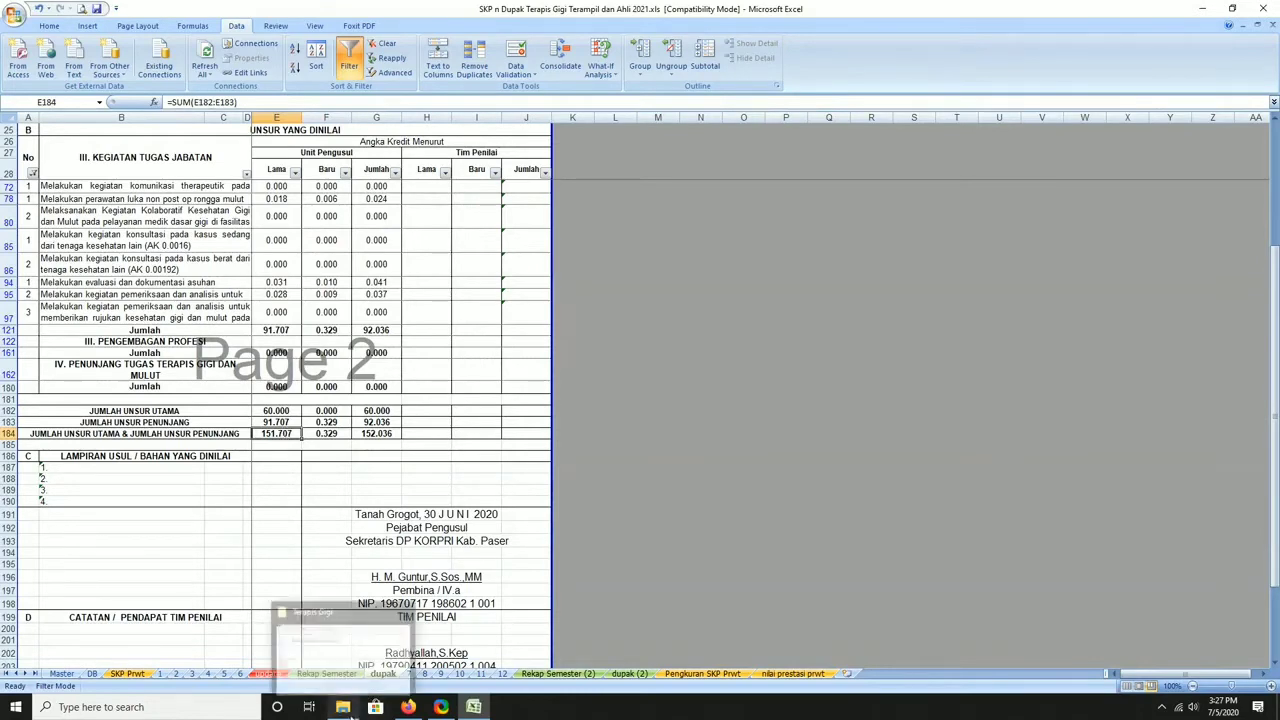
left_click(343, 707)
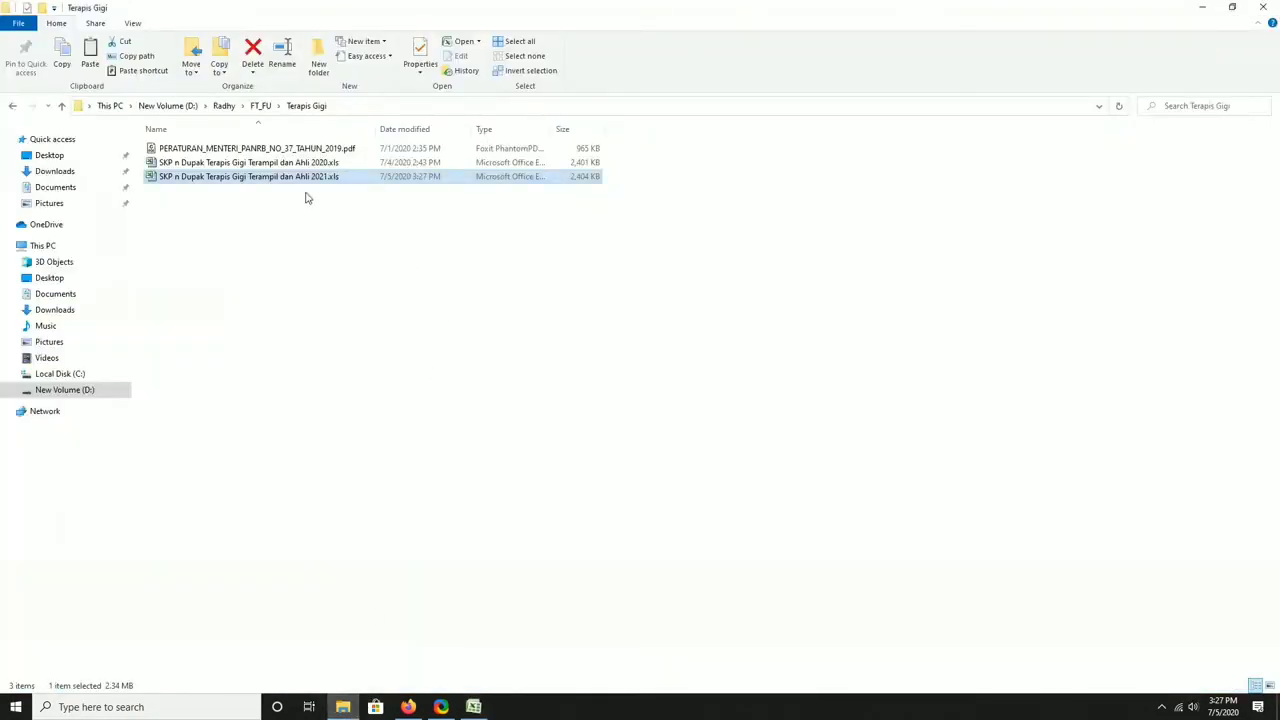
double_click(310, 162)
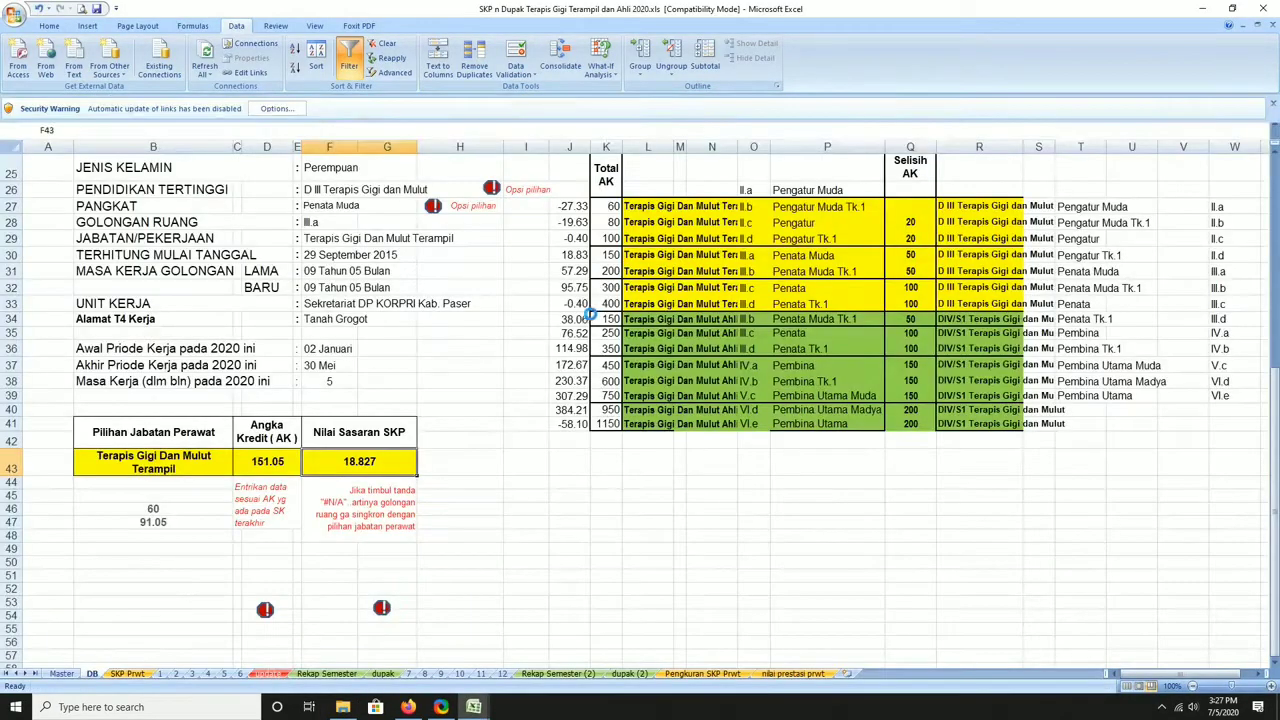
left_click(630, 674)
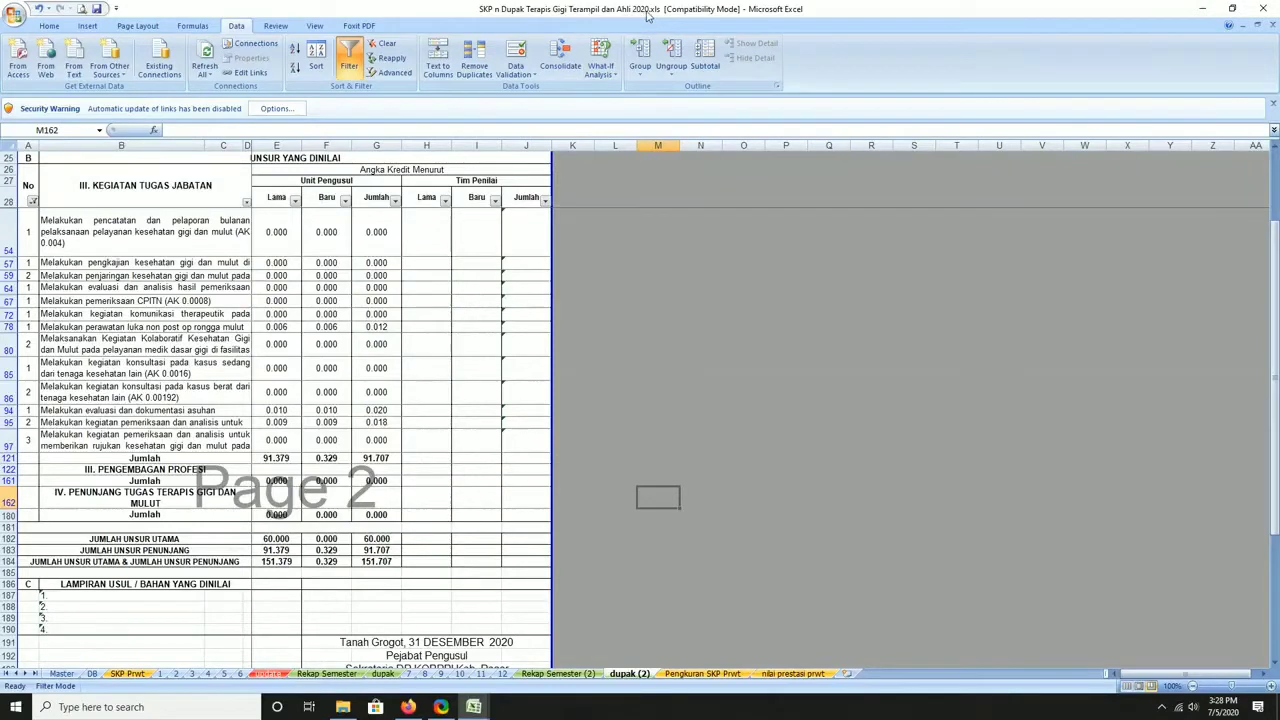
left_click(376, 561)
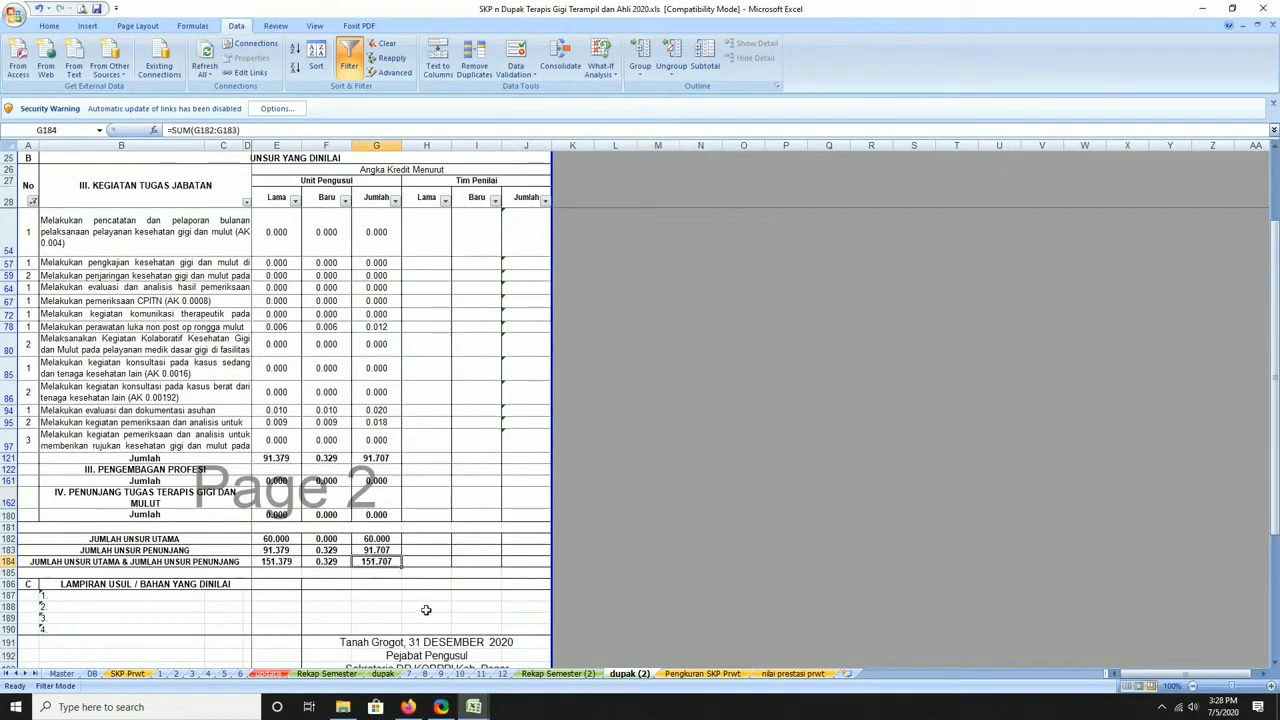
Return to the 2021 workbook and review the Lama column of the dupak sheet down to its grand total in E184
left_click(474, 707)
left_click(474, 707)
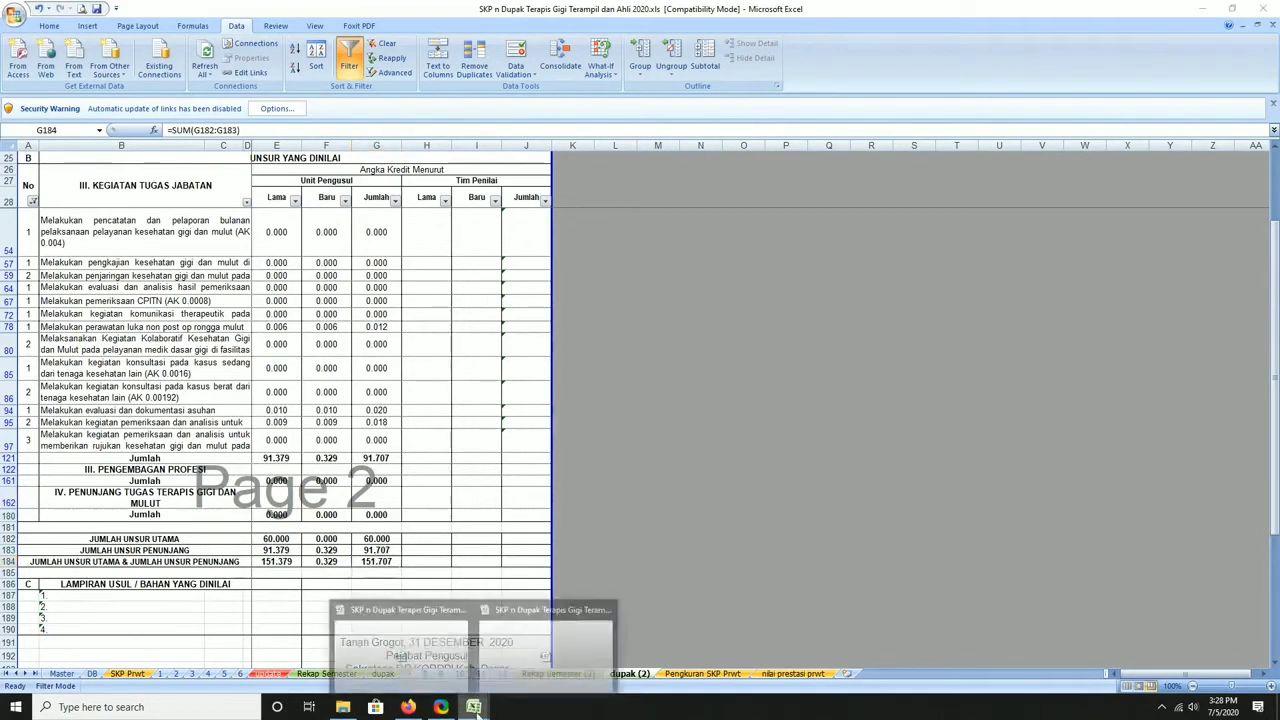
left_click(443, 660)
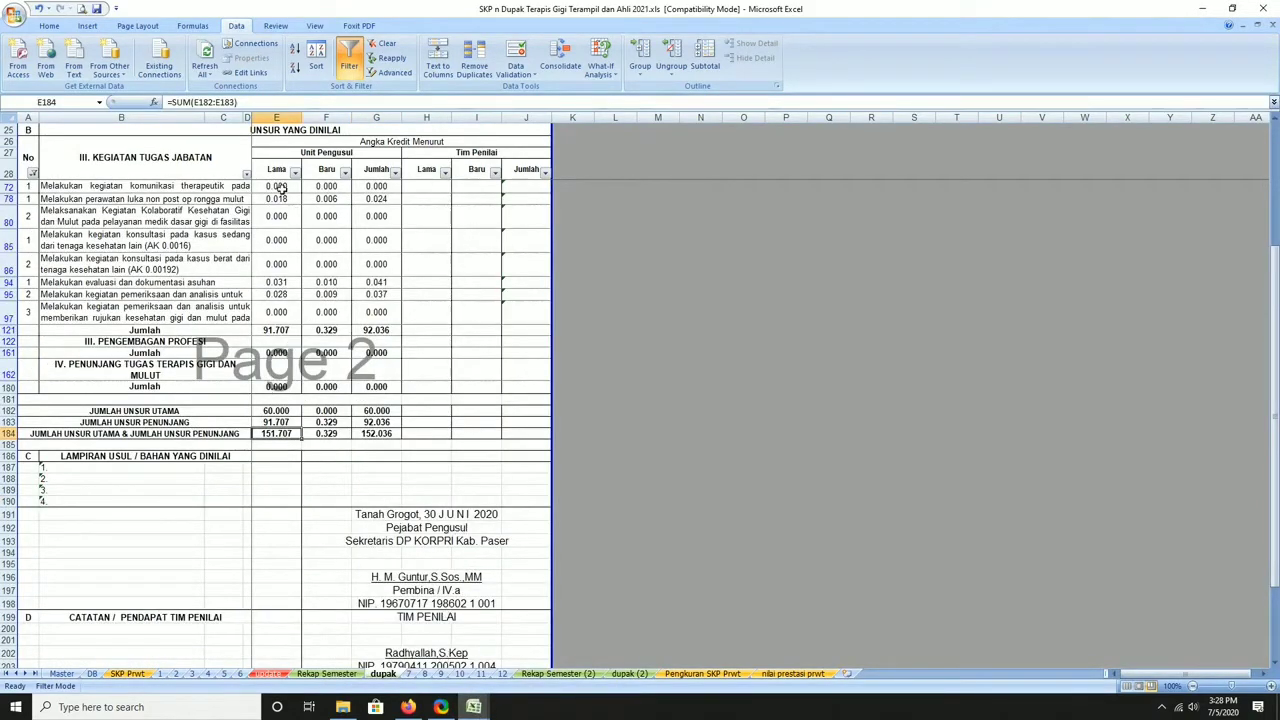
left_click_drag(276, 168, 276, 590)
scroll(276, 590, "down", 10)
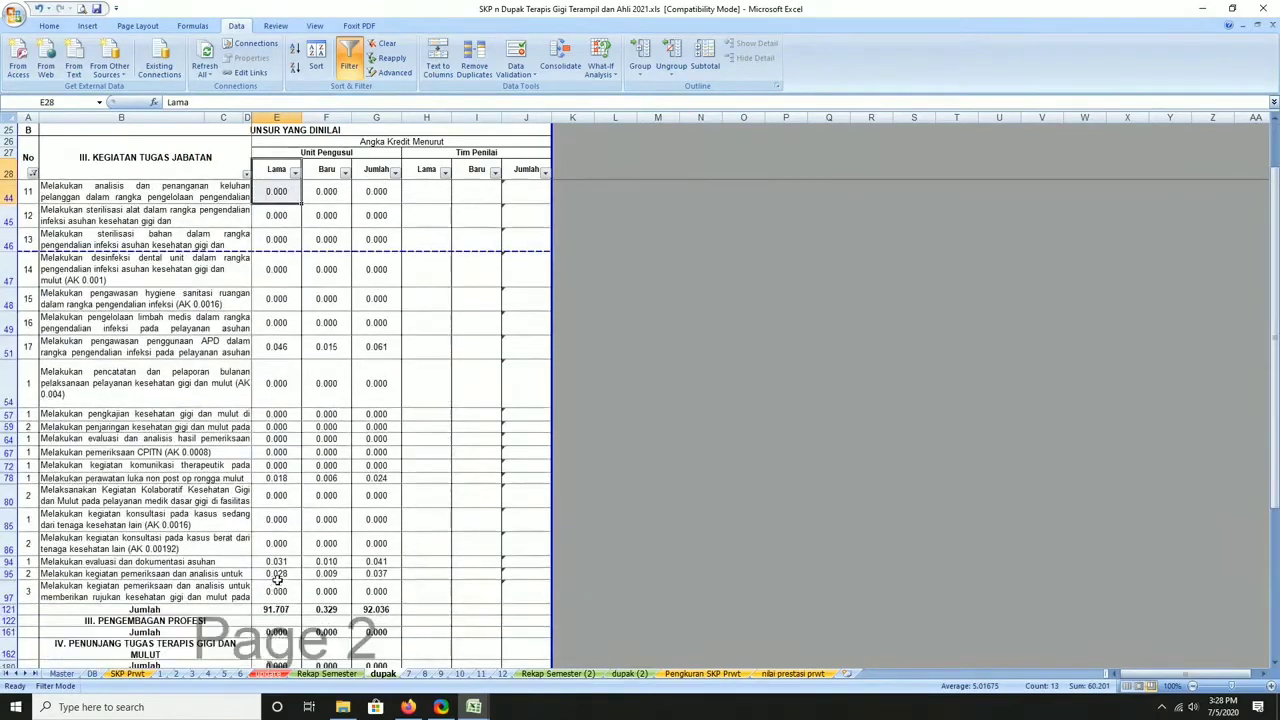
left_click(272, 460)
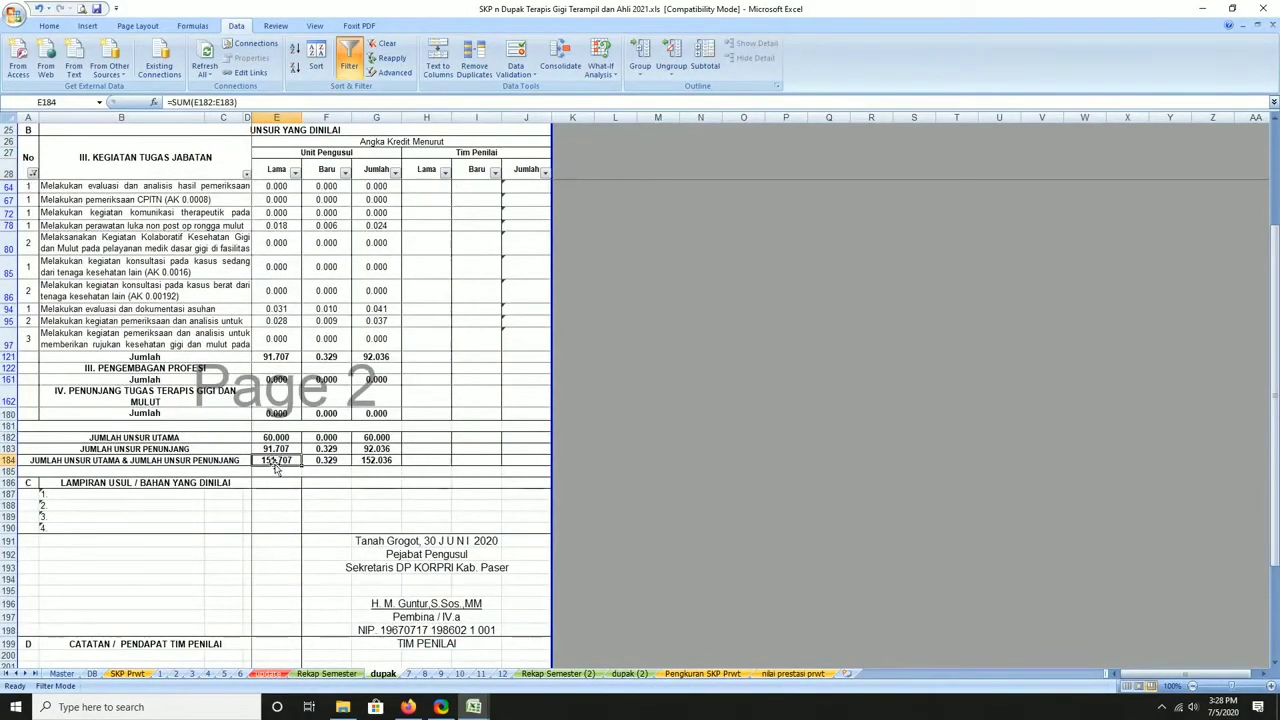
Examine the Lama, Baru and Jumlah grand totals in row 184 of dupak, and the Lama totals on dupak (2)
left_click(330, 463)
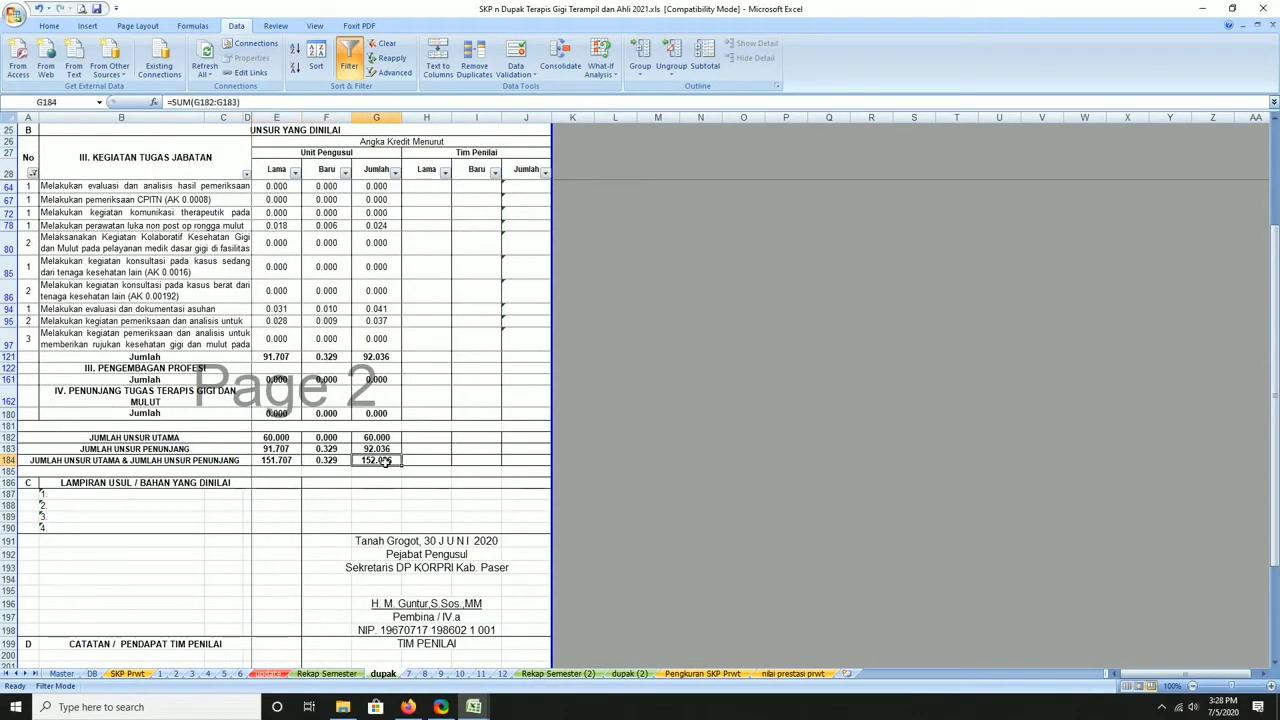
left_click(380, 463)
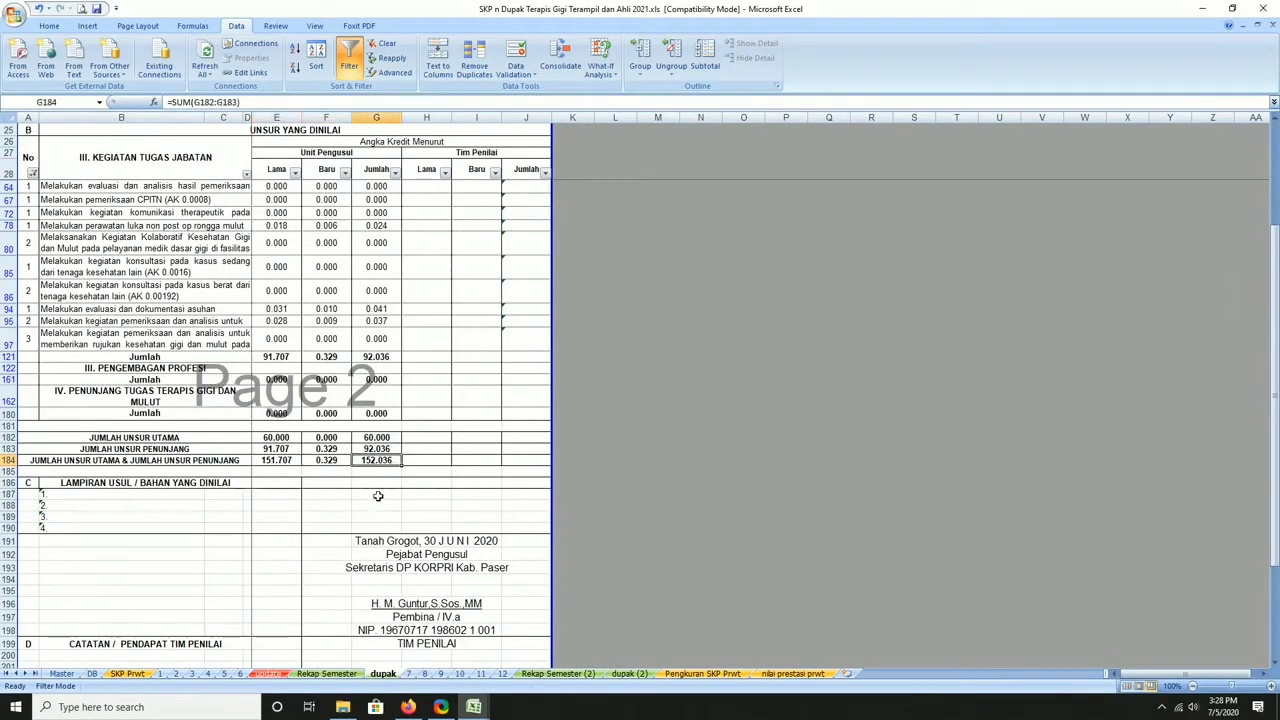
left_click(285, 462)
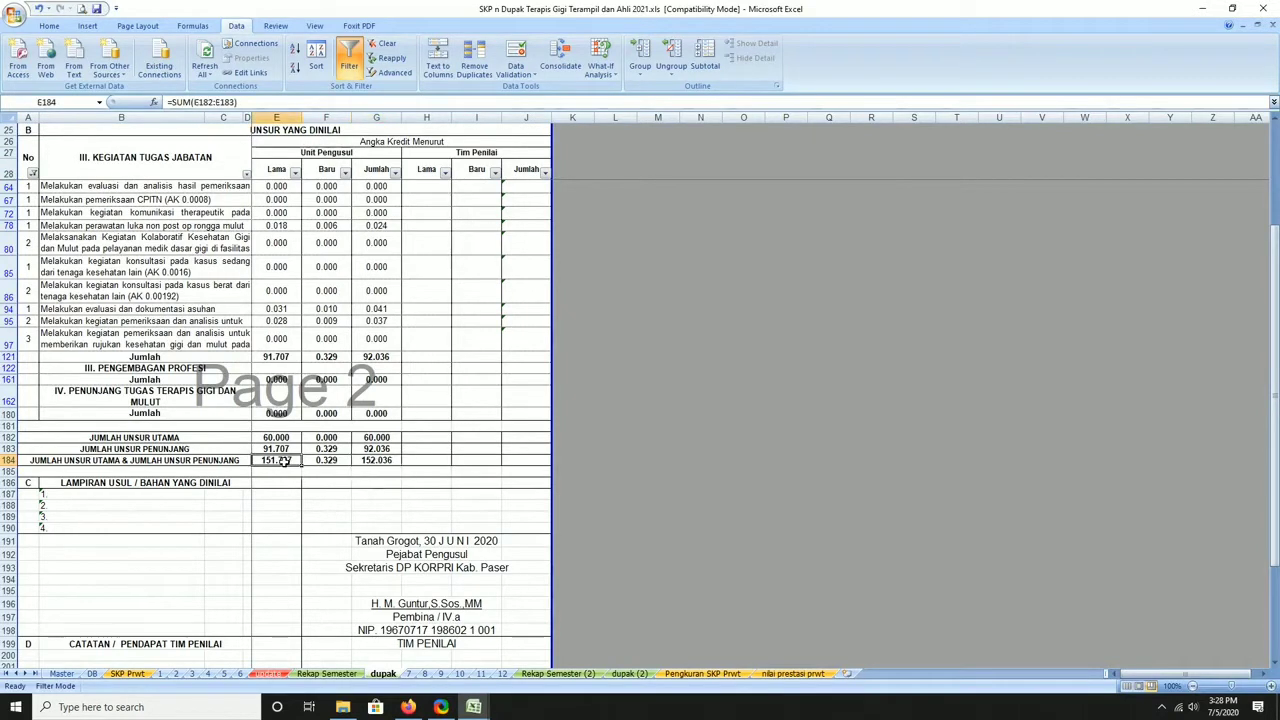
left_click(322, 462)
left_click(377, 463)
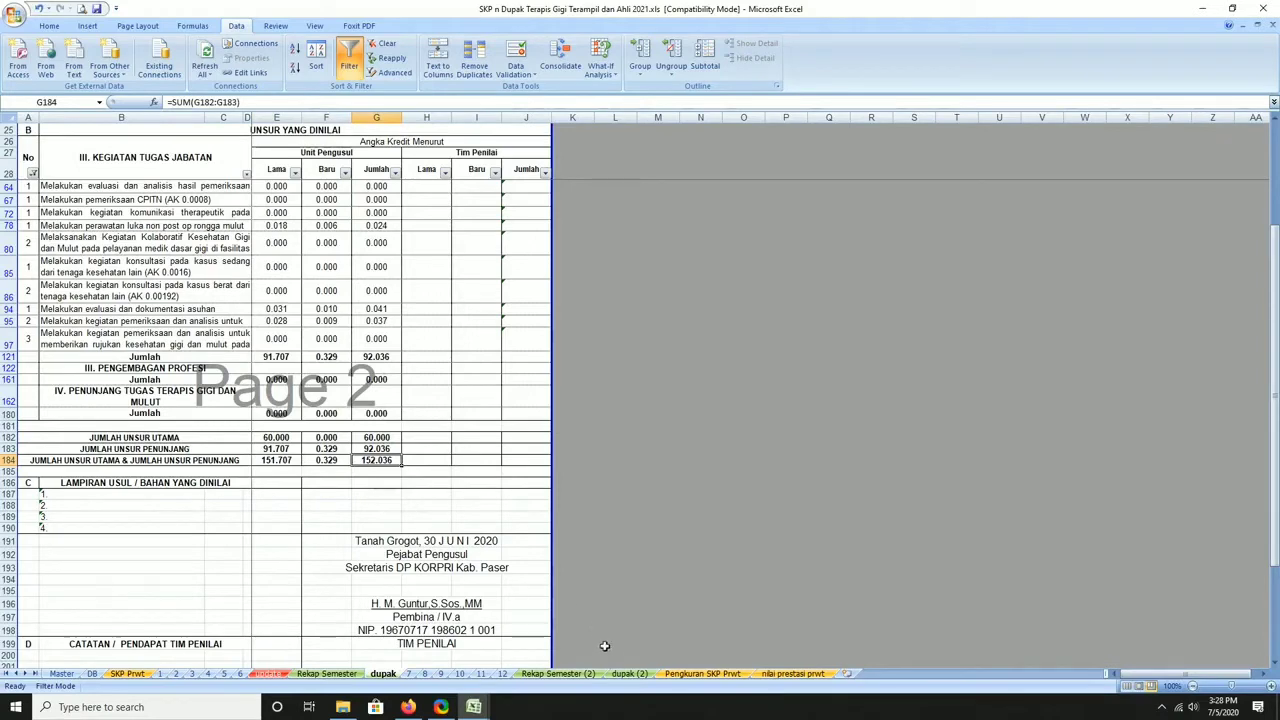
left_click(628, 673)
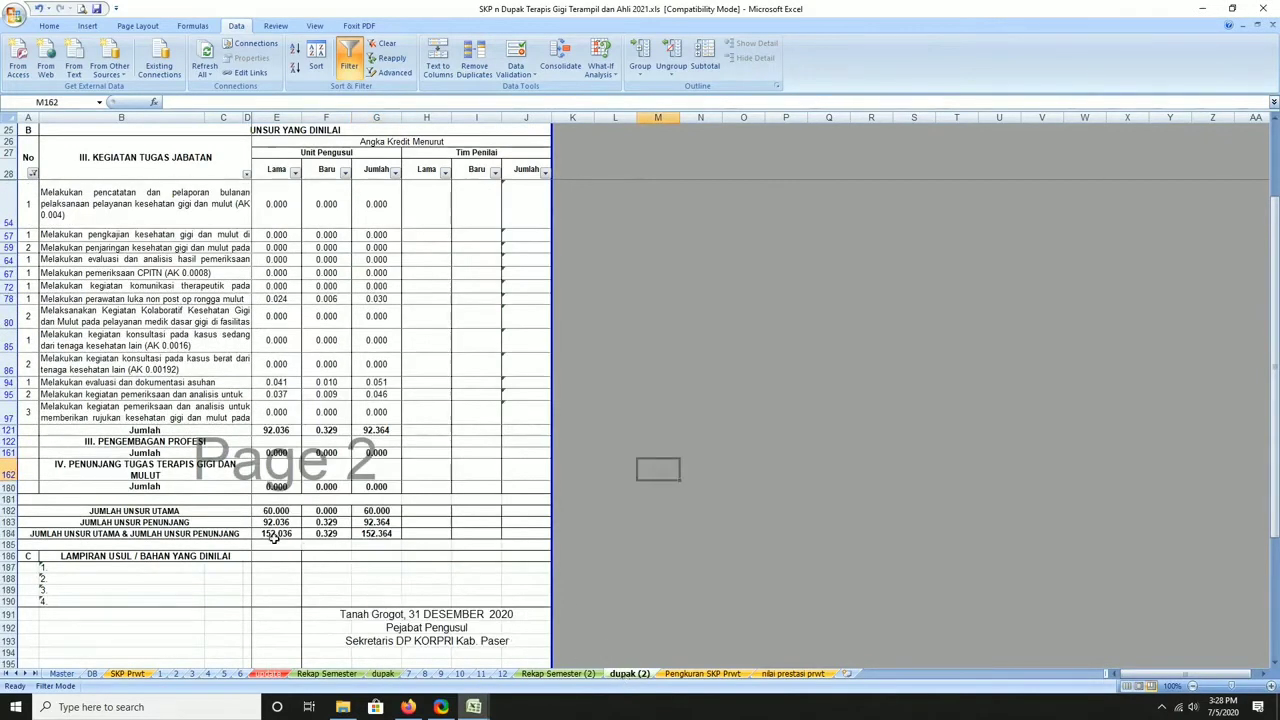
left_click_drag(272, 535, 285, 428)
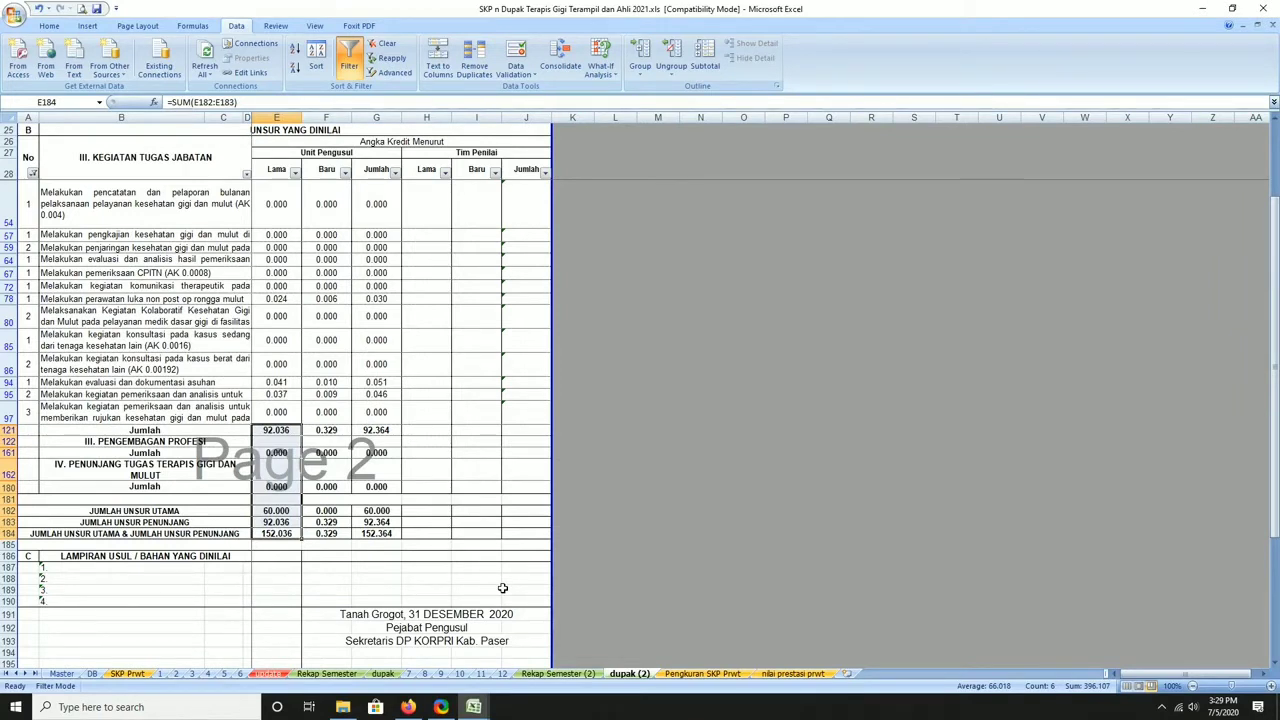
Review the Nilai Awal behaviour scores in I28:I32 of the nilai prestasi prwt sheet
left_click(806, 675)
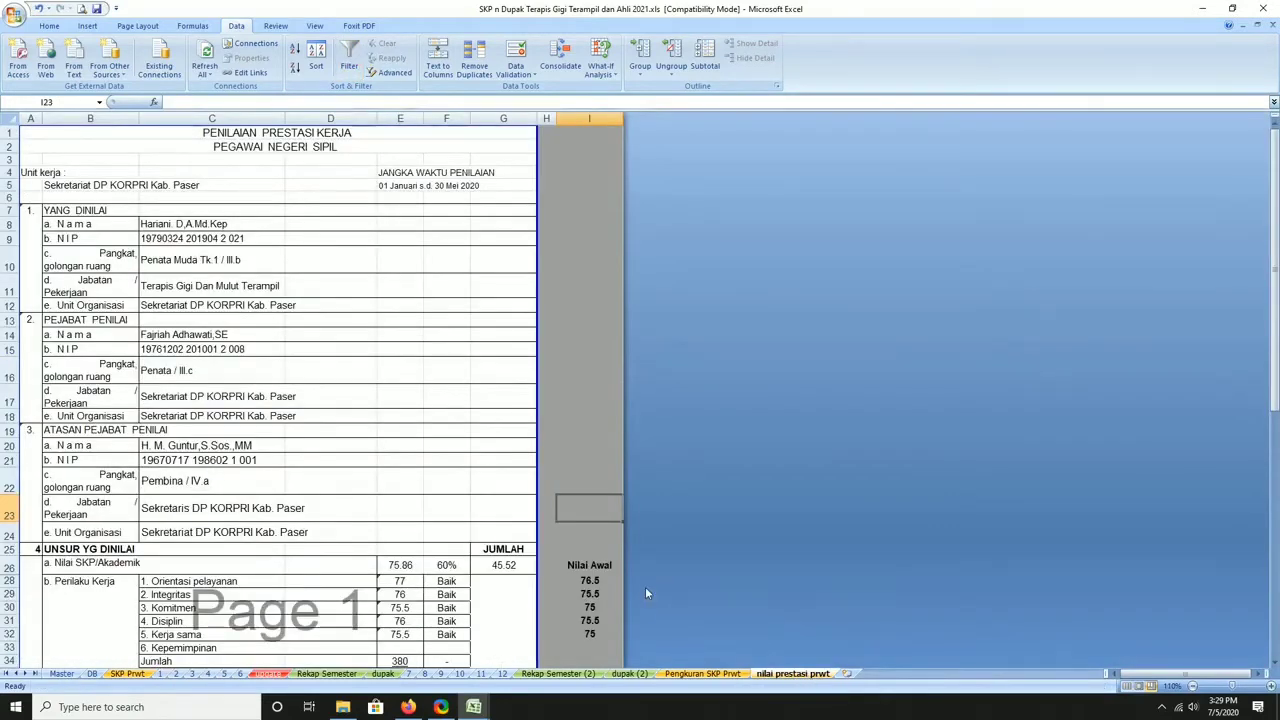
scroll(645, 593, "down", 2)
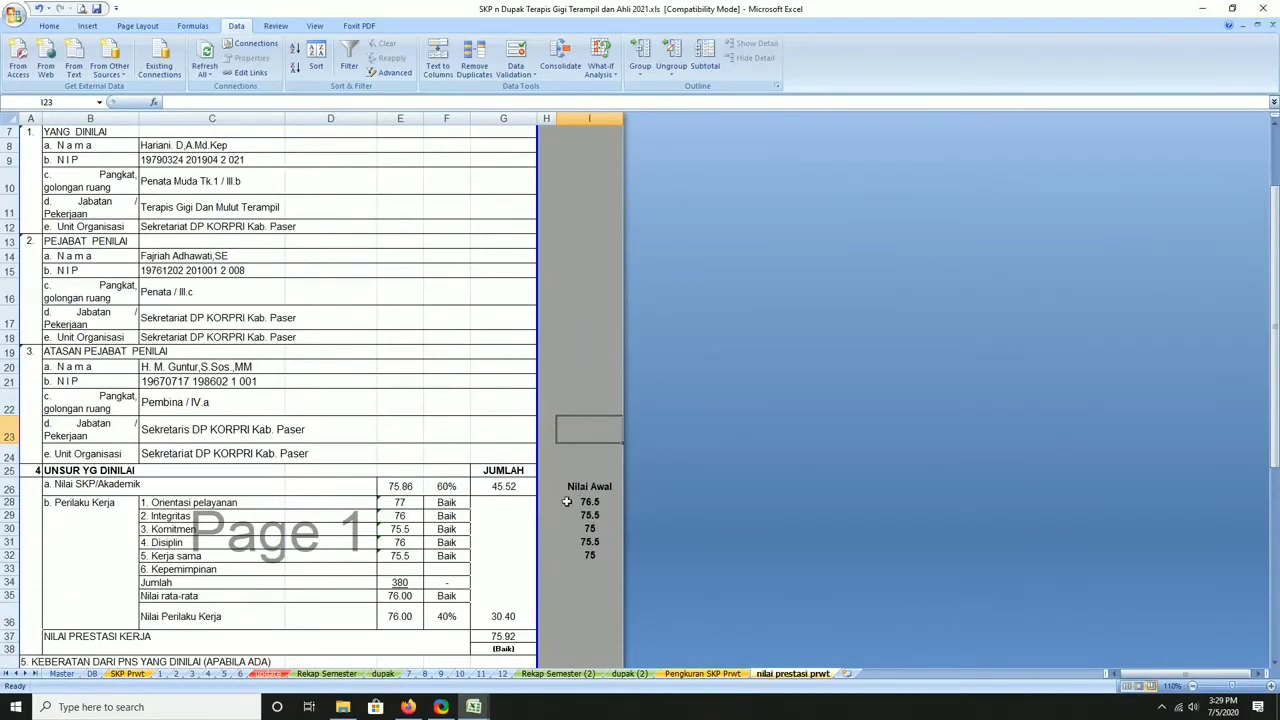
left_click_drag(590, 502, 592, 558)
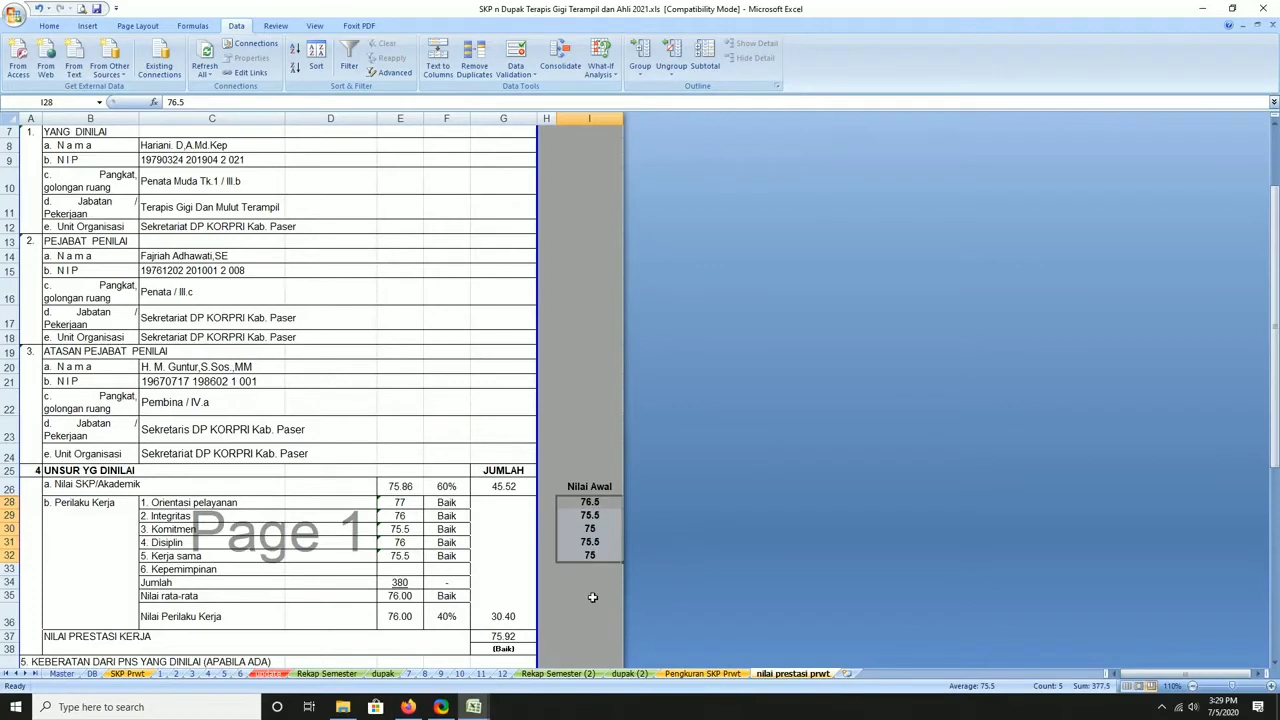
left_click(597, 503)
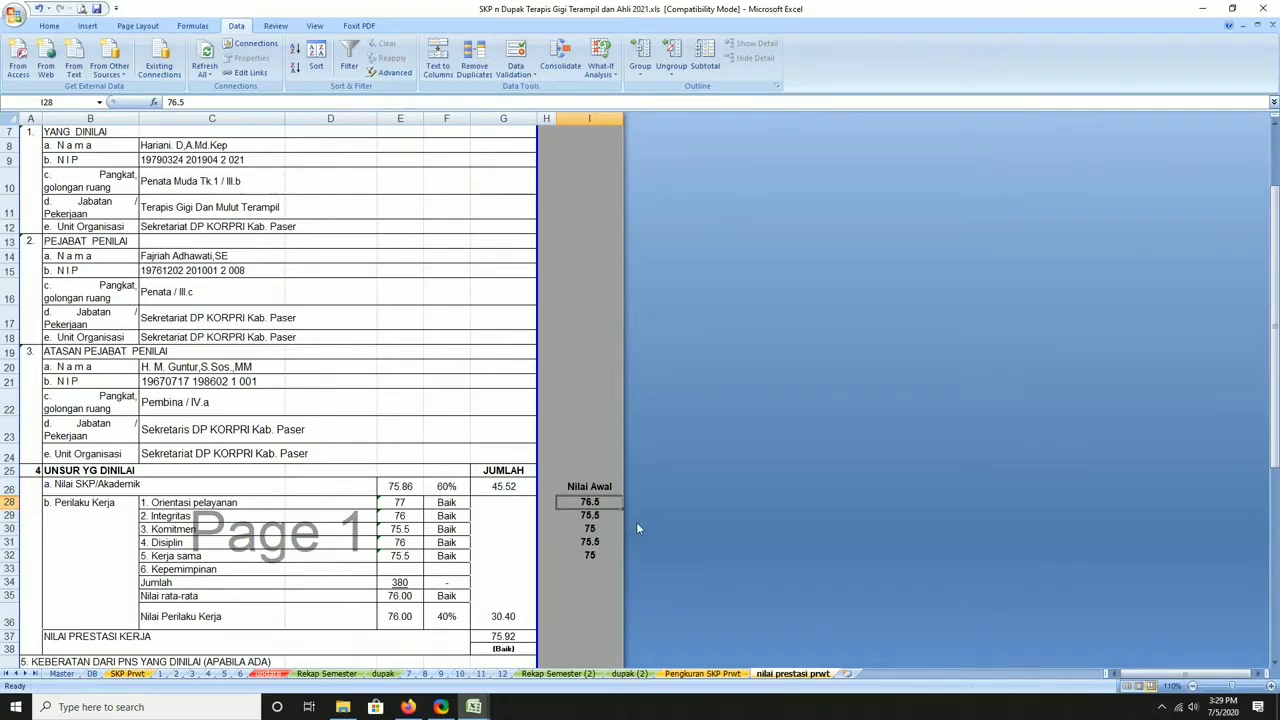
left_click(583, 467)
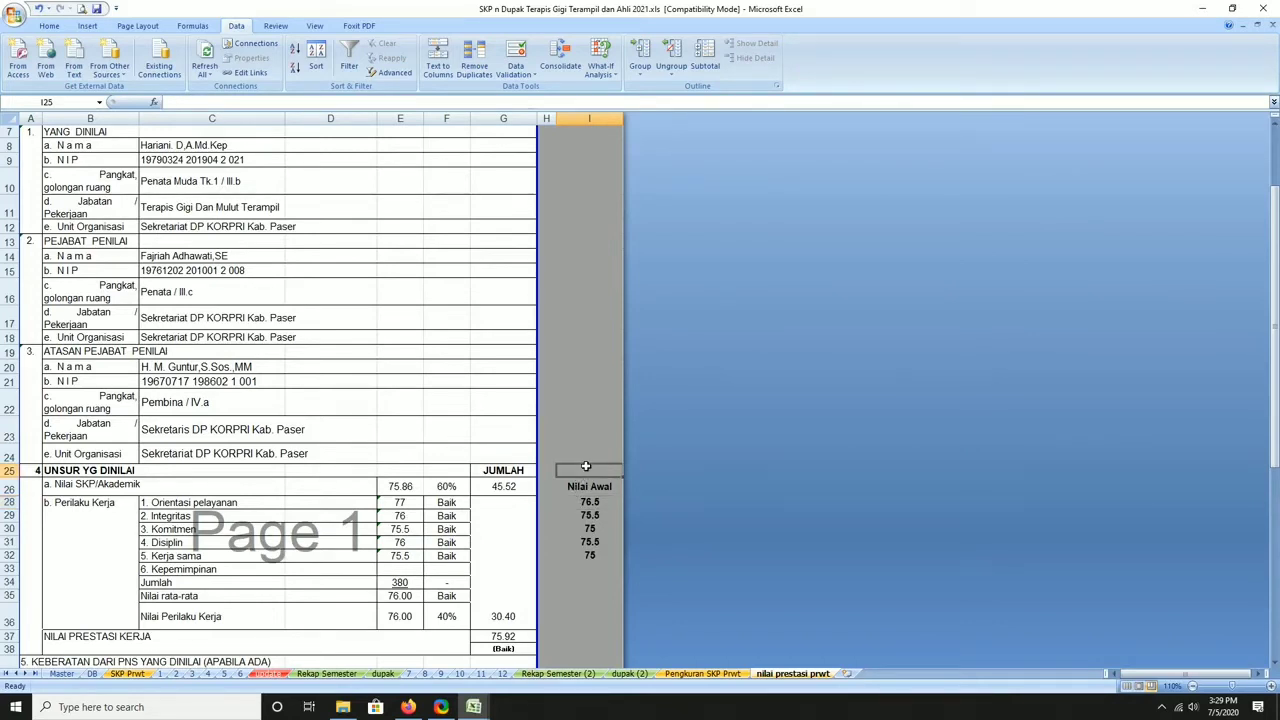
Create a new blank workbook and enter 1990 in cell D5 of Sheet1
key("ctrl+n")
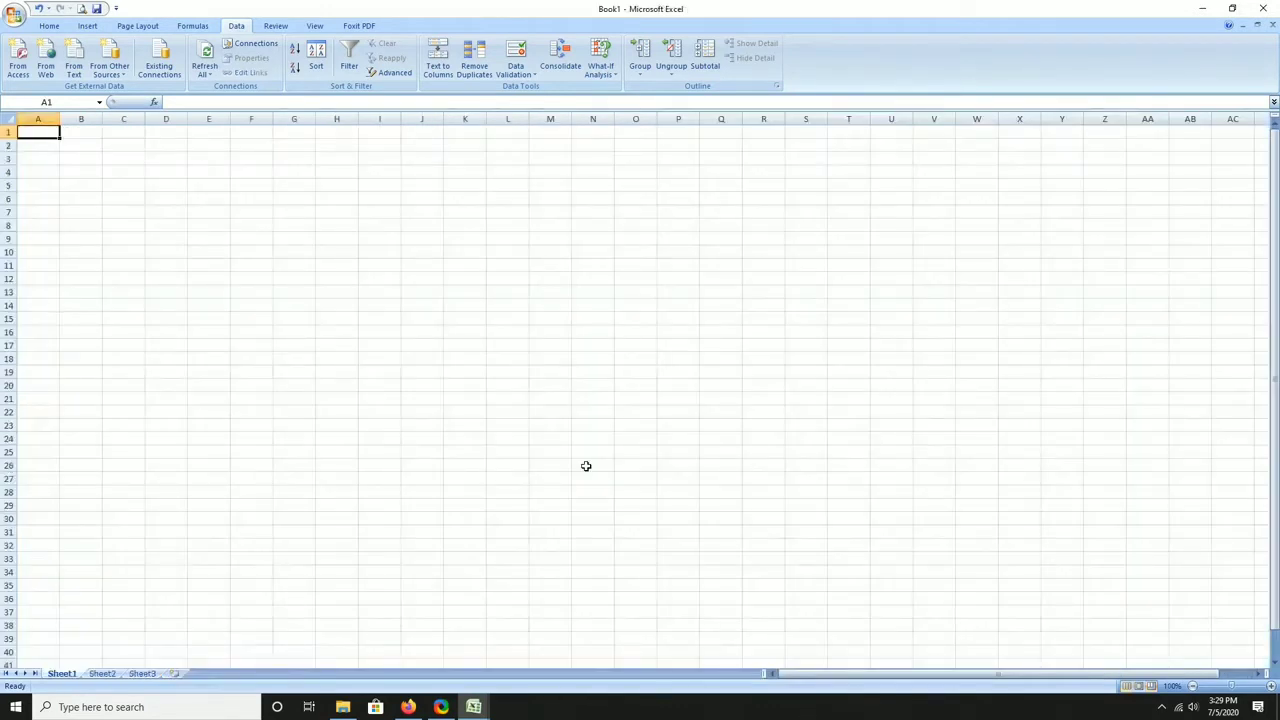
left_click(474, 707)
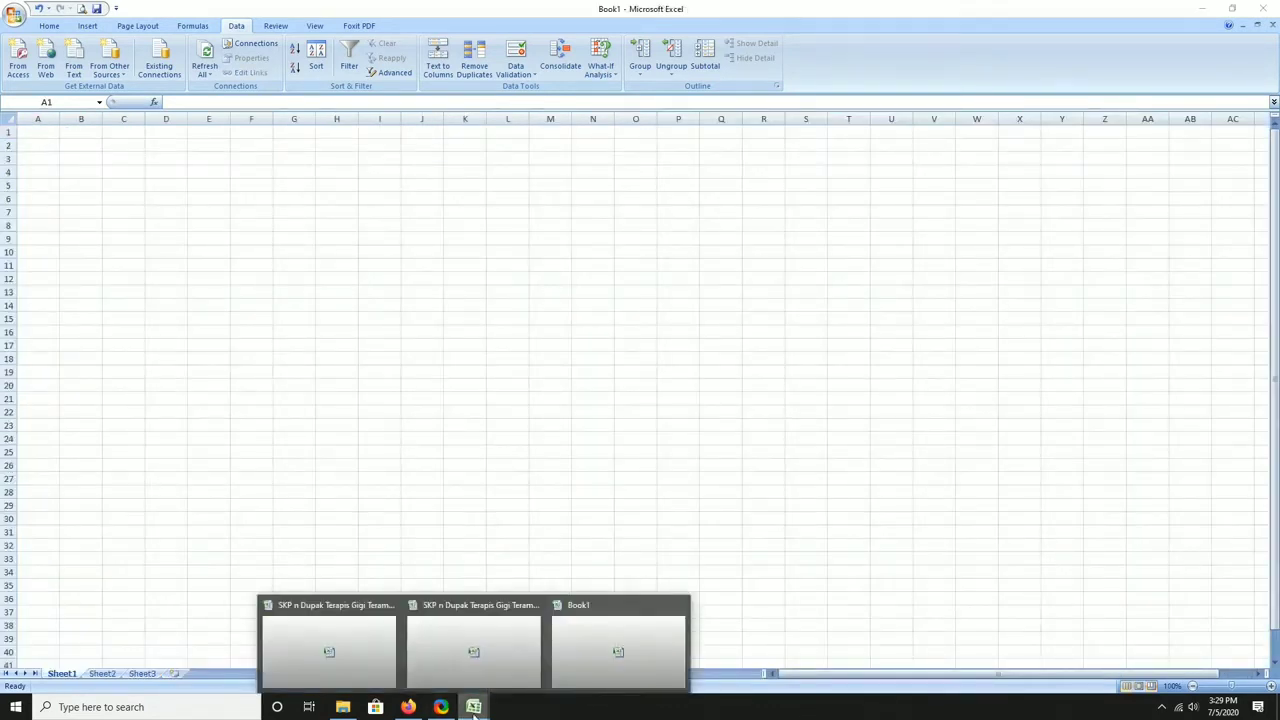
left_click(170, 183)
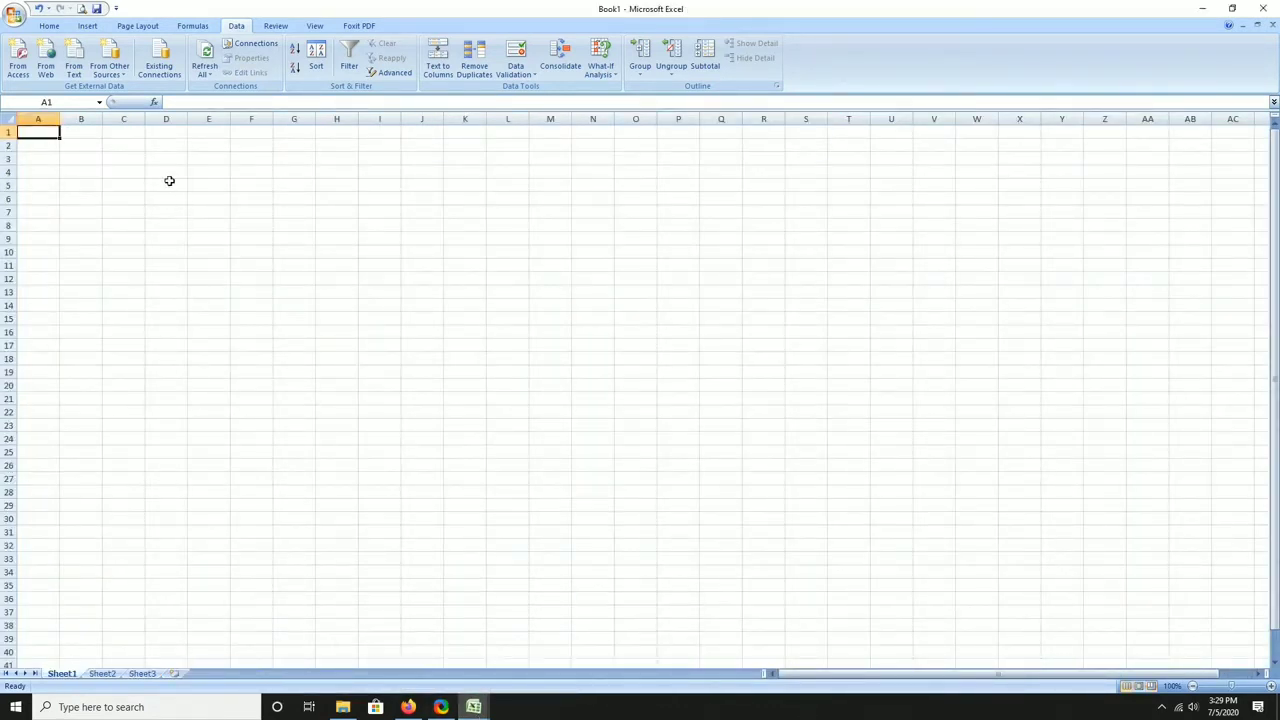
left_click(170, 183)
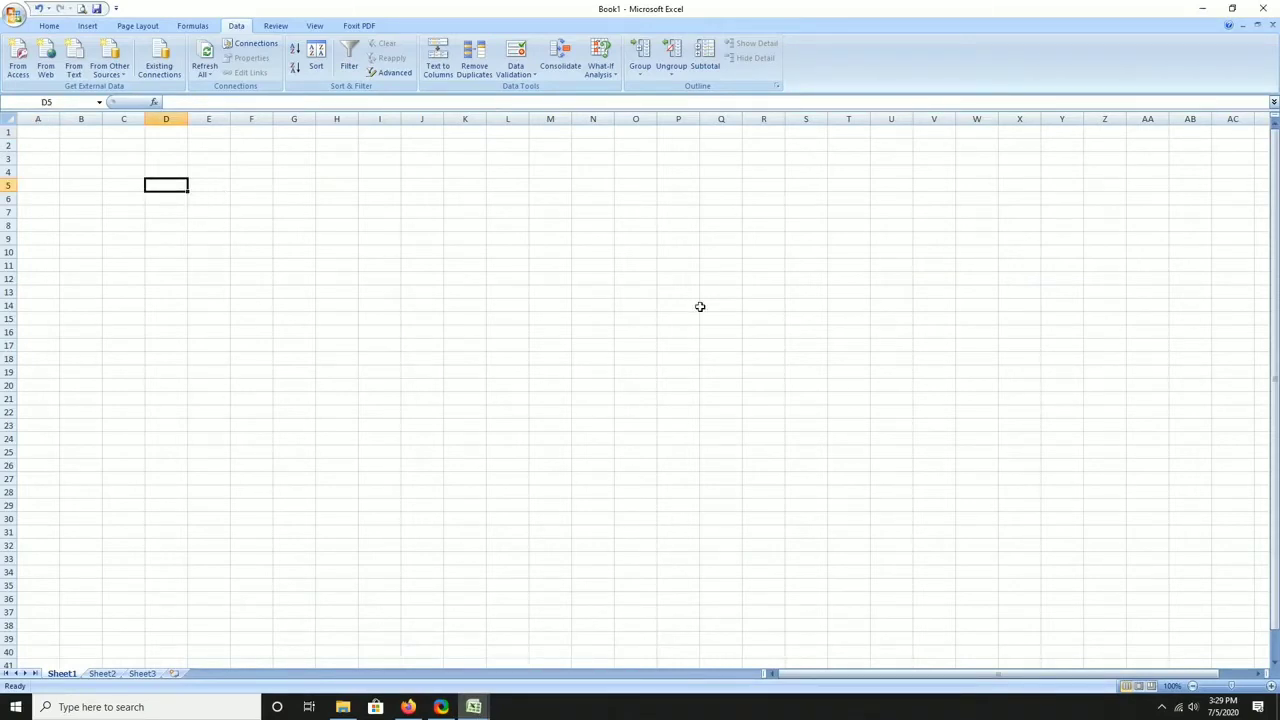
type("1")
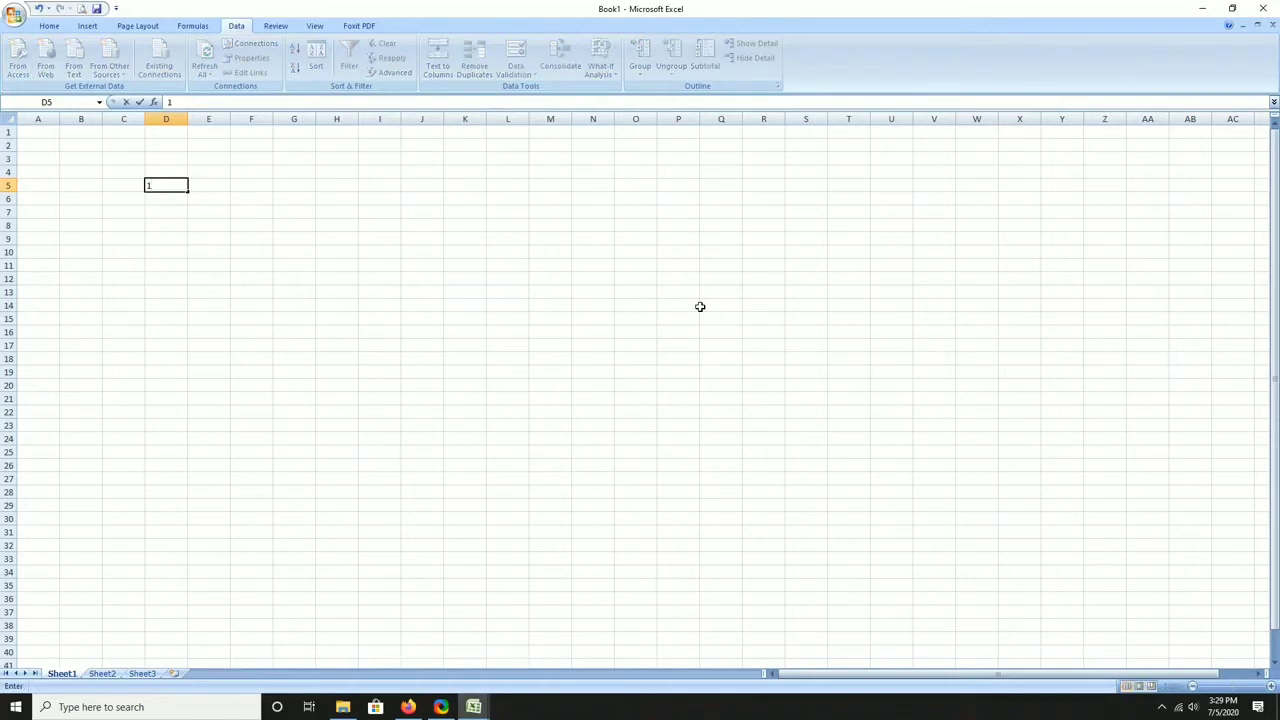
type("990")
key("Return")
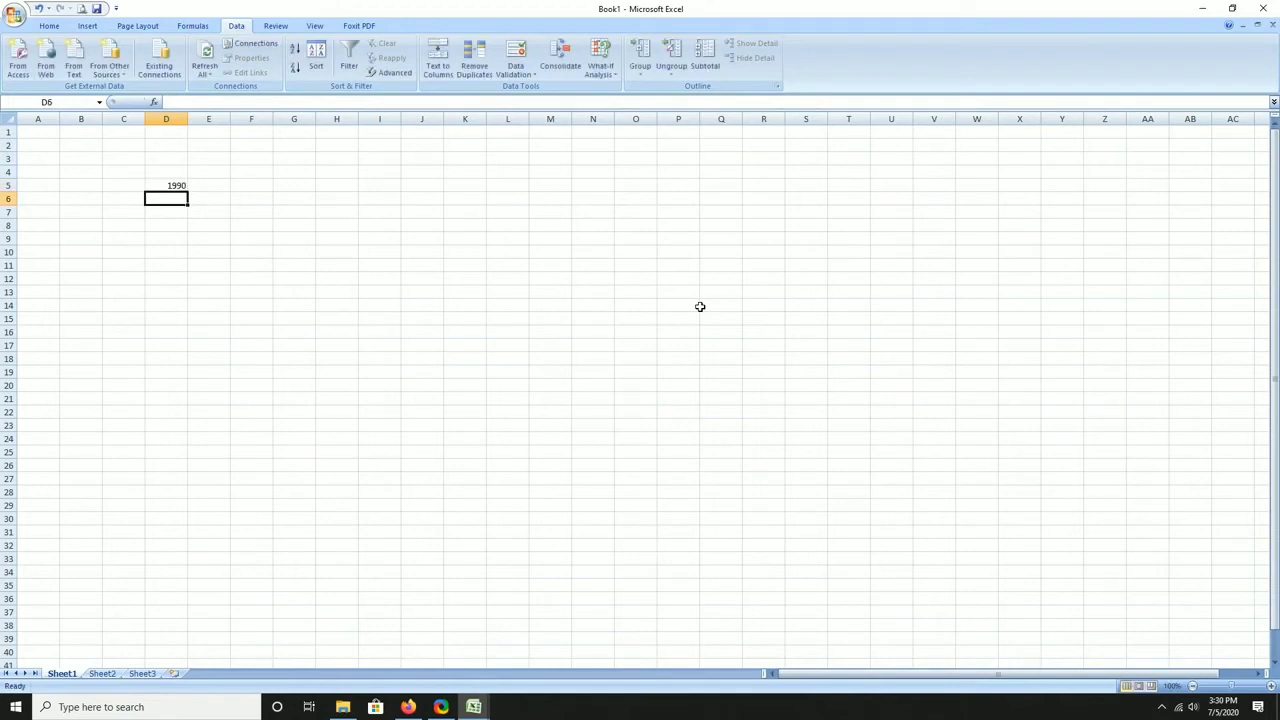
Enter 58 in cell E5, beside the 1990 in D5
key("Right")
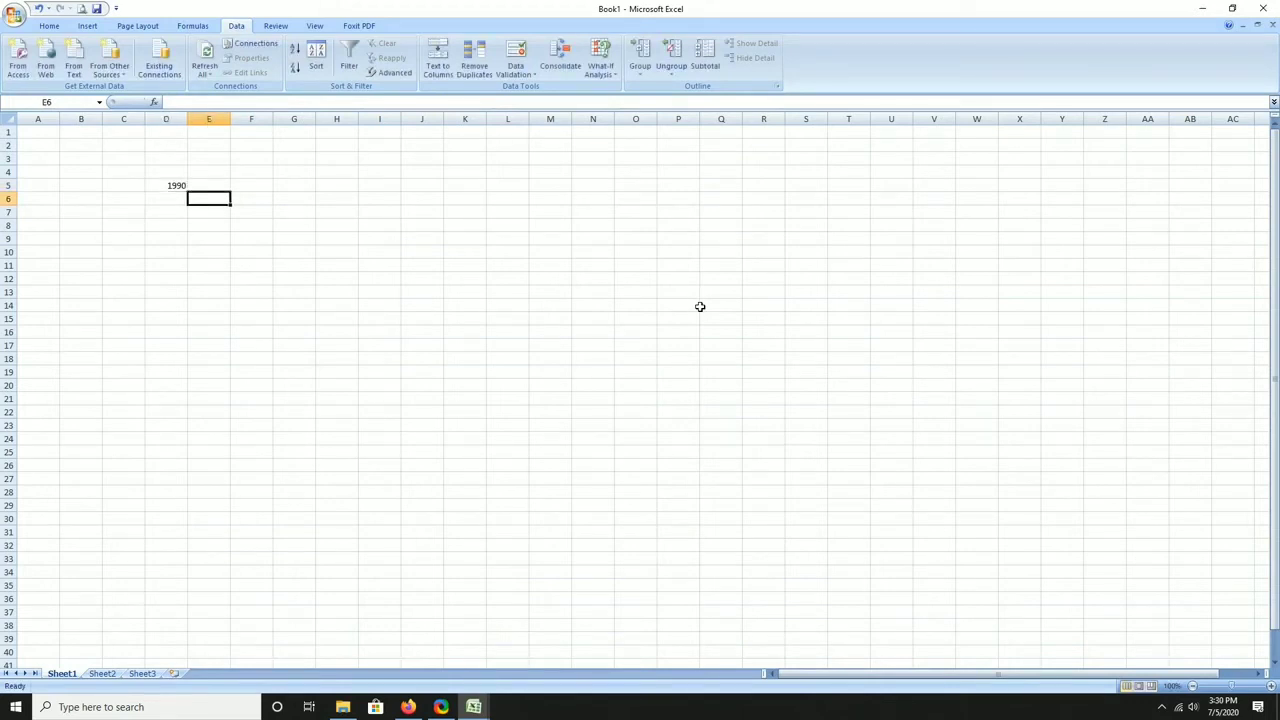
key("Up")
type("5")
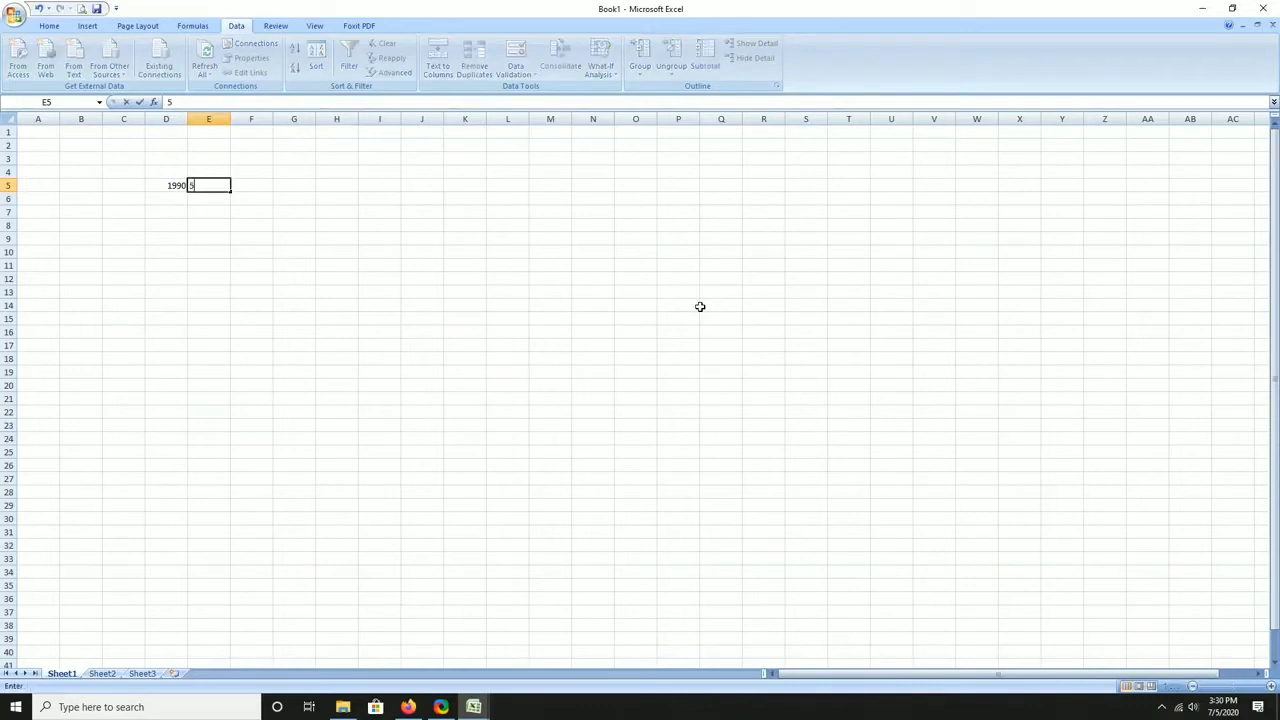
type("8")
key("Tab")
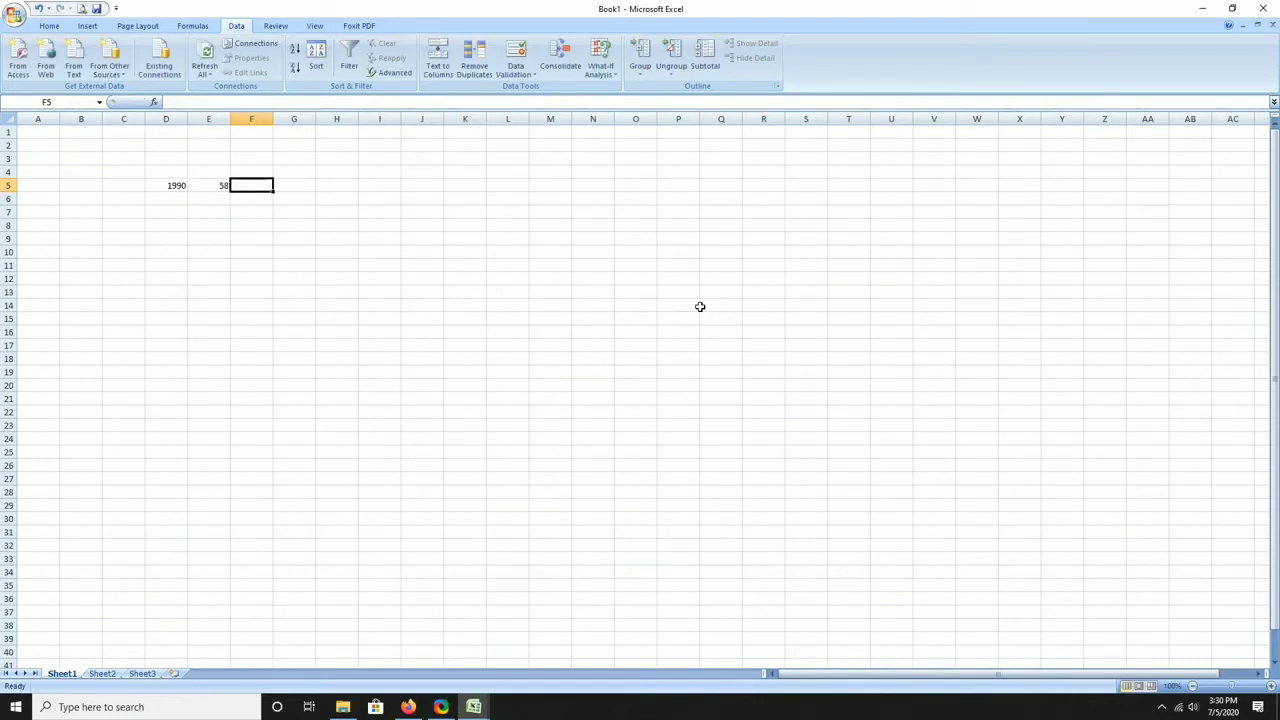
left_click(161, 189)
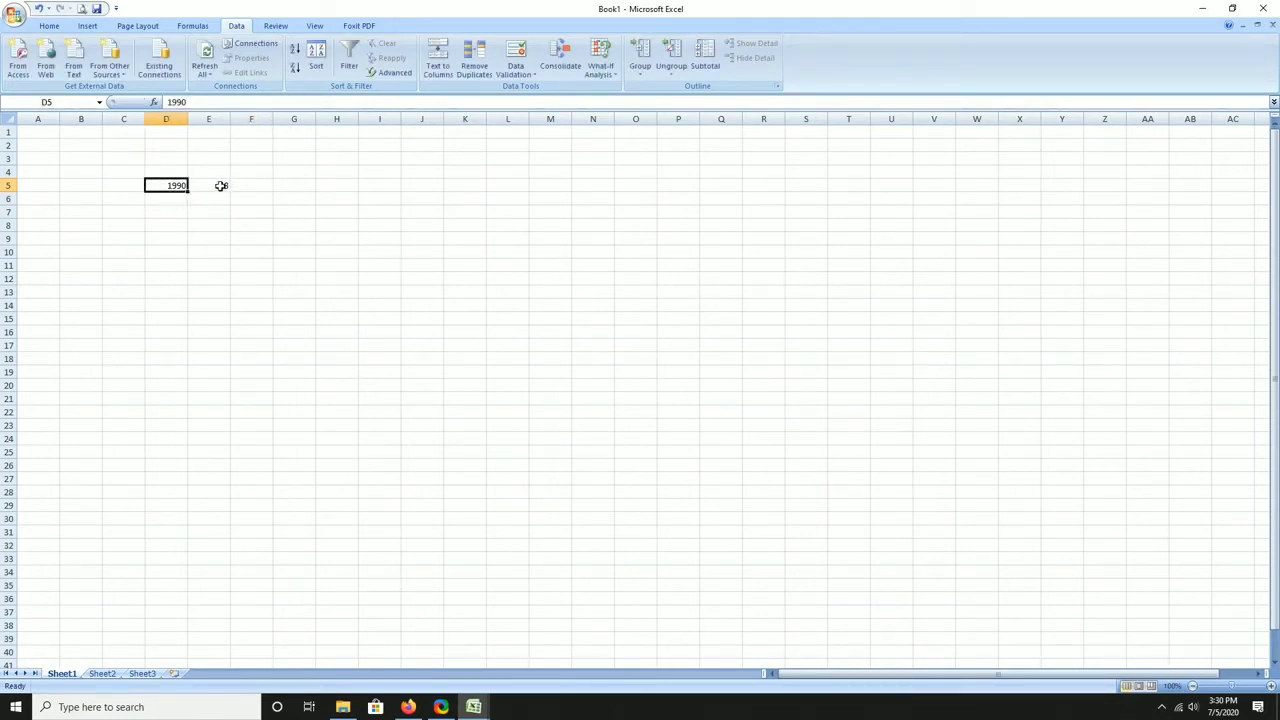
left_click(220, 186)
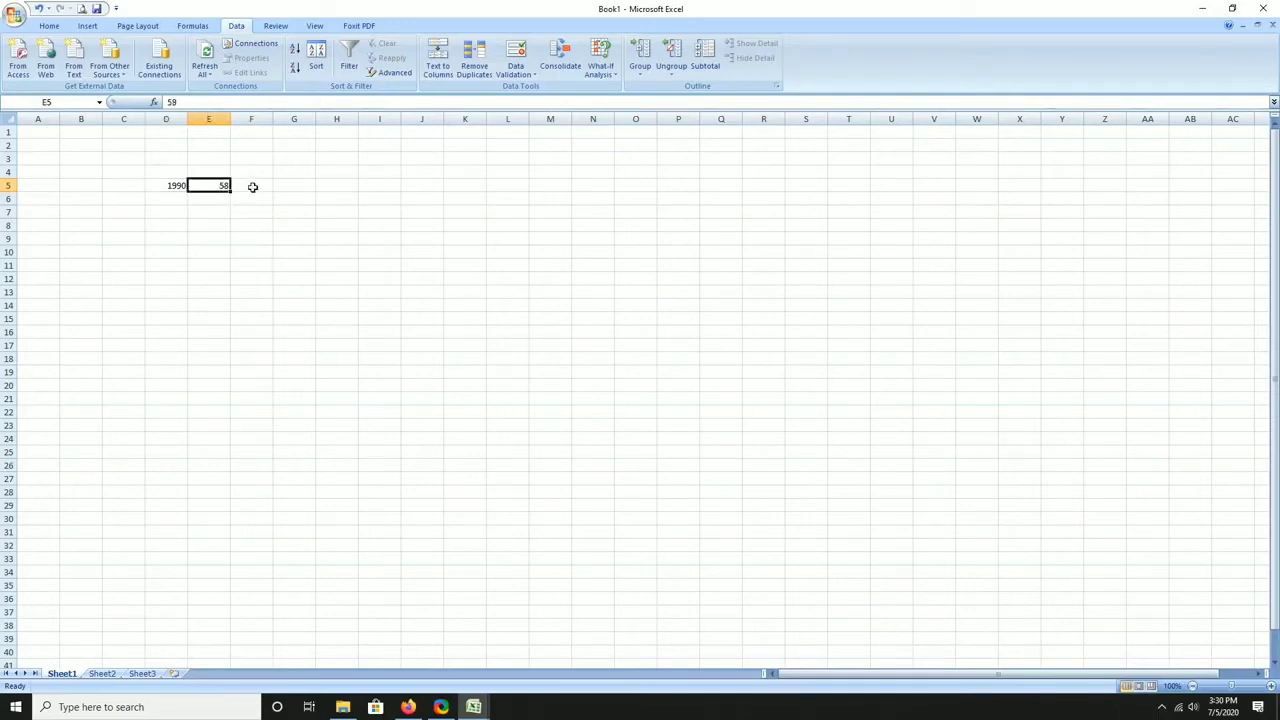
Add the values of D5 and E5 with a formula in F5
left_click(256, 187)
type("=")
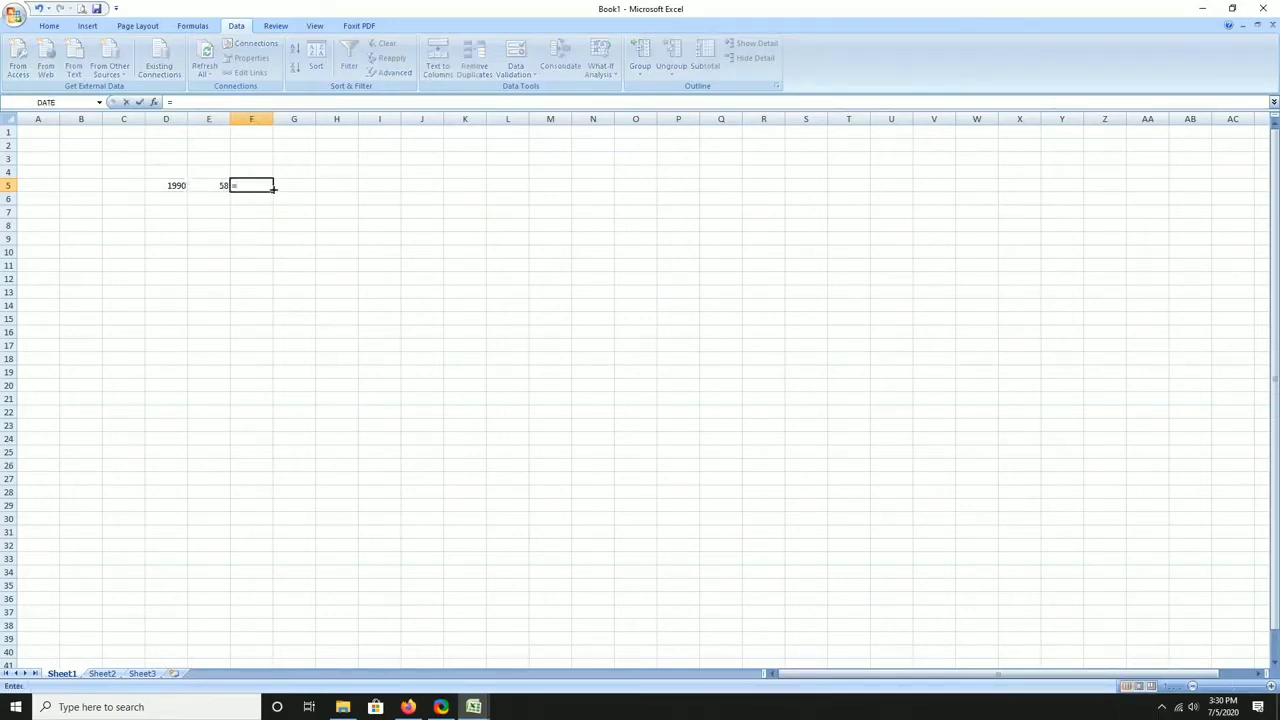
left_click(174, 187)
type("+")
left_click(212, 187)
key("Return")
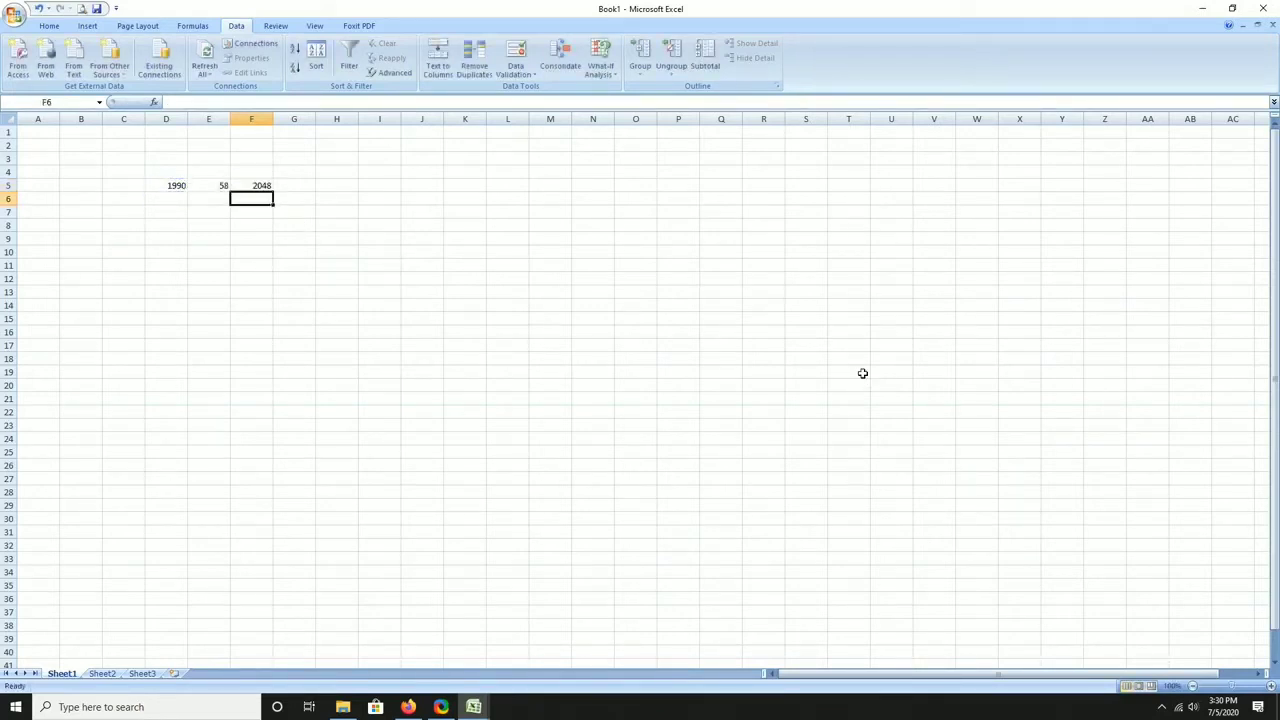
key("Up")
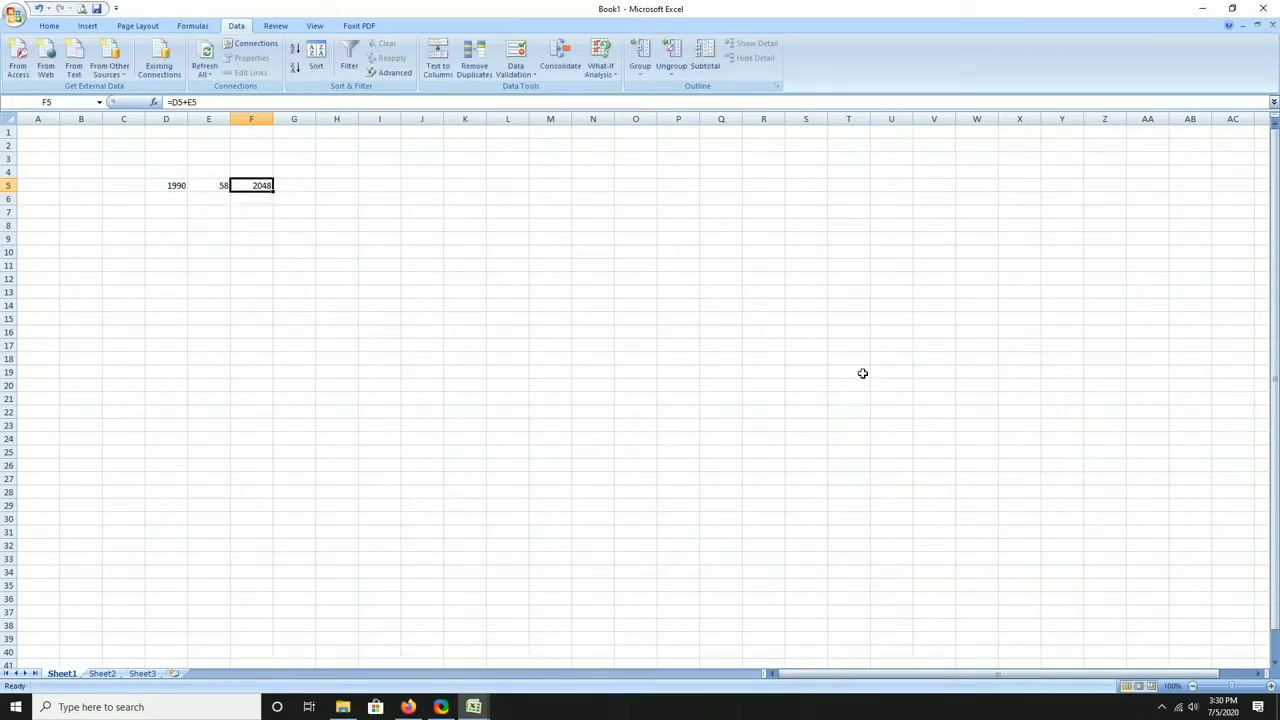
Enter 2020 in cell D6, below the 1990
key("Left")
key("Left")
key("Down")
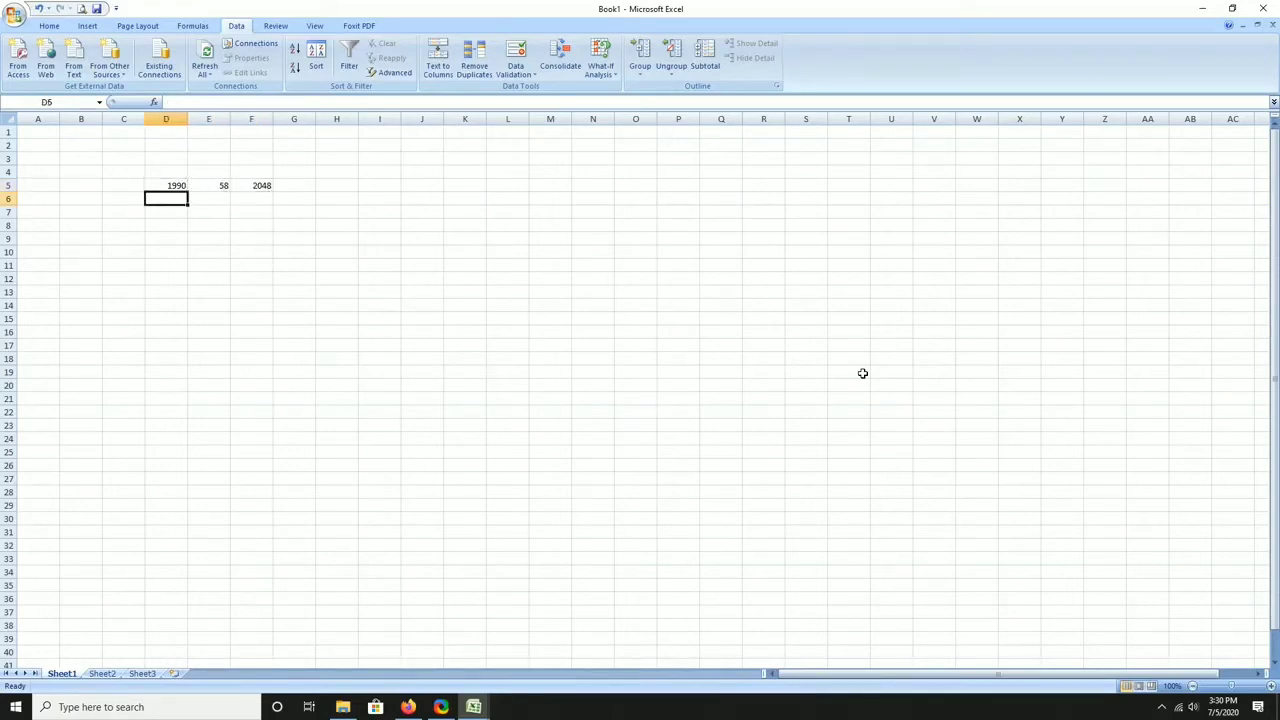
type("22")
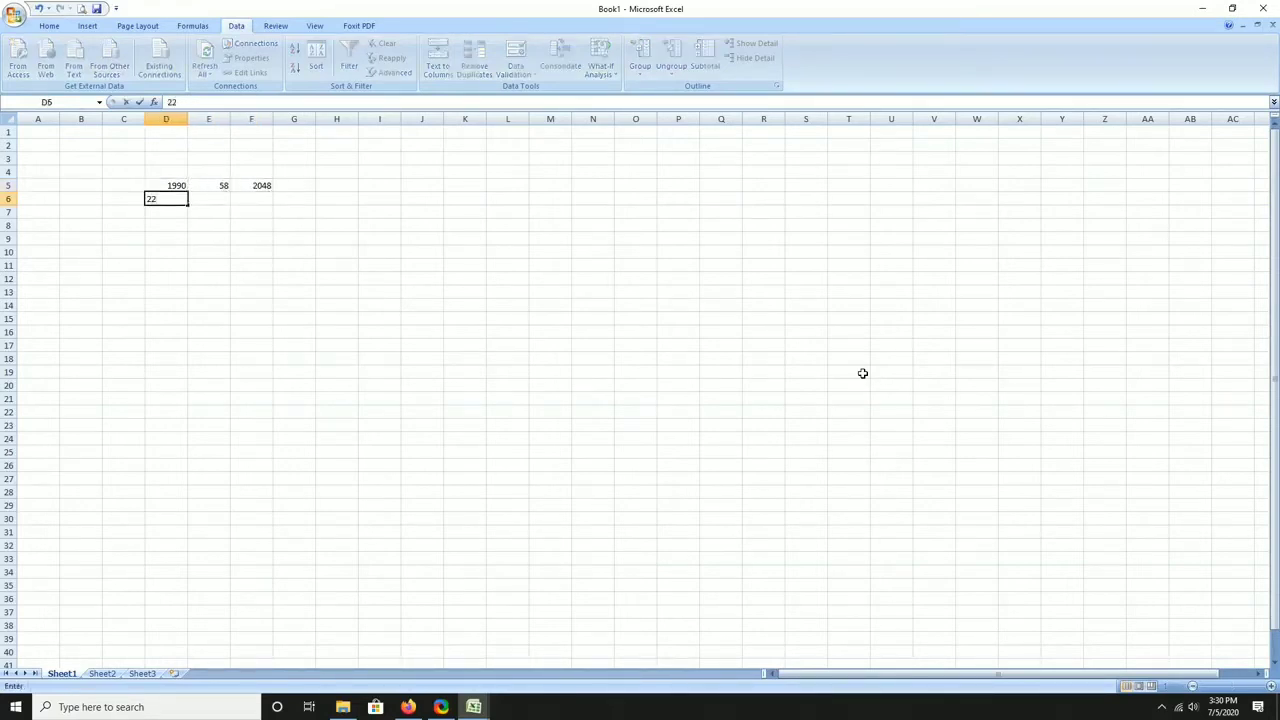
key("BackSpace")
type("02-")
key("BackSpace")
type("0")
key("Tab")
key("Right")
key("Up")
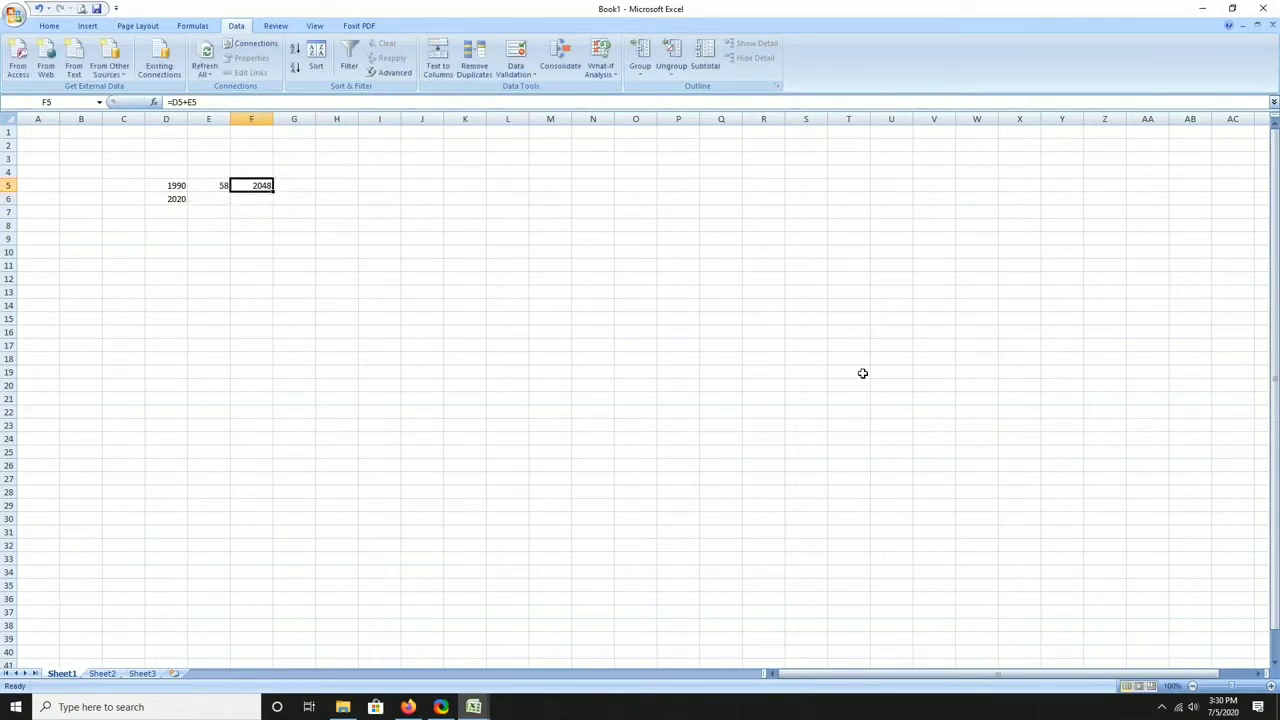
Change the year in D6 to 2030
key("Down")
key("Left")
key("Left")
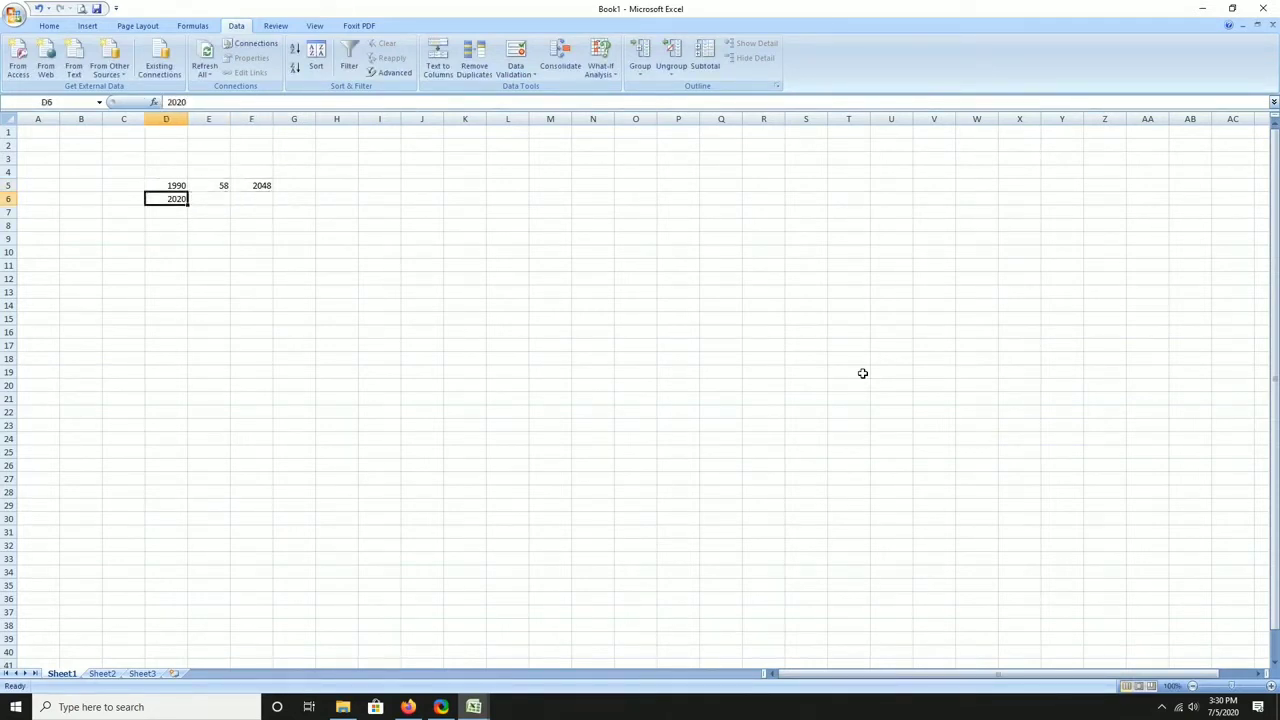
type("2030")
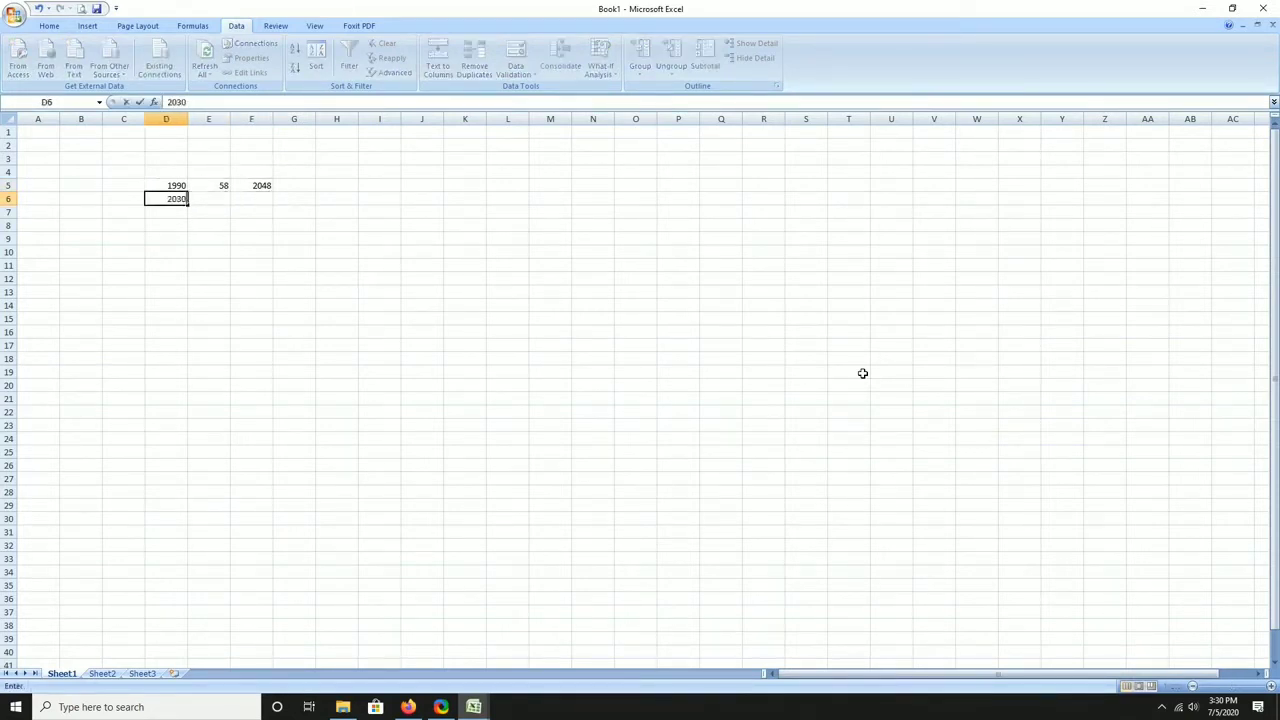
key("Right")
key("Right")
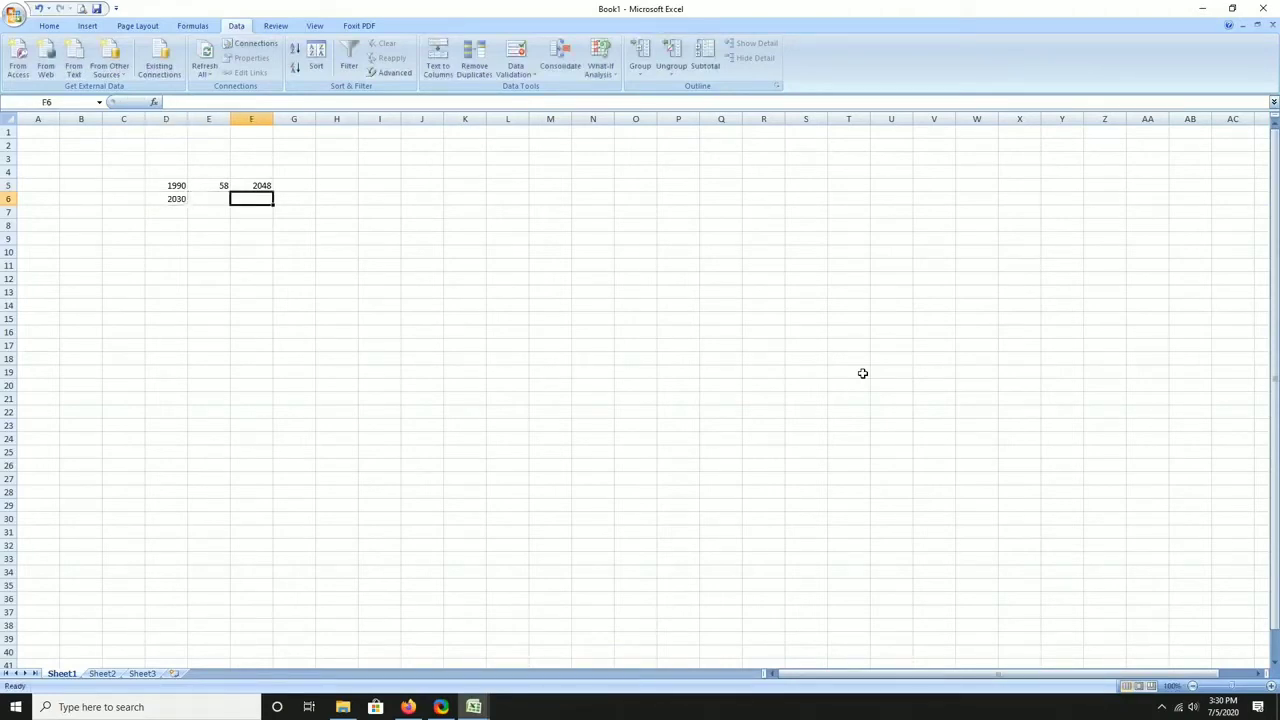
key("Up")
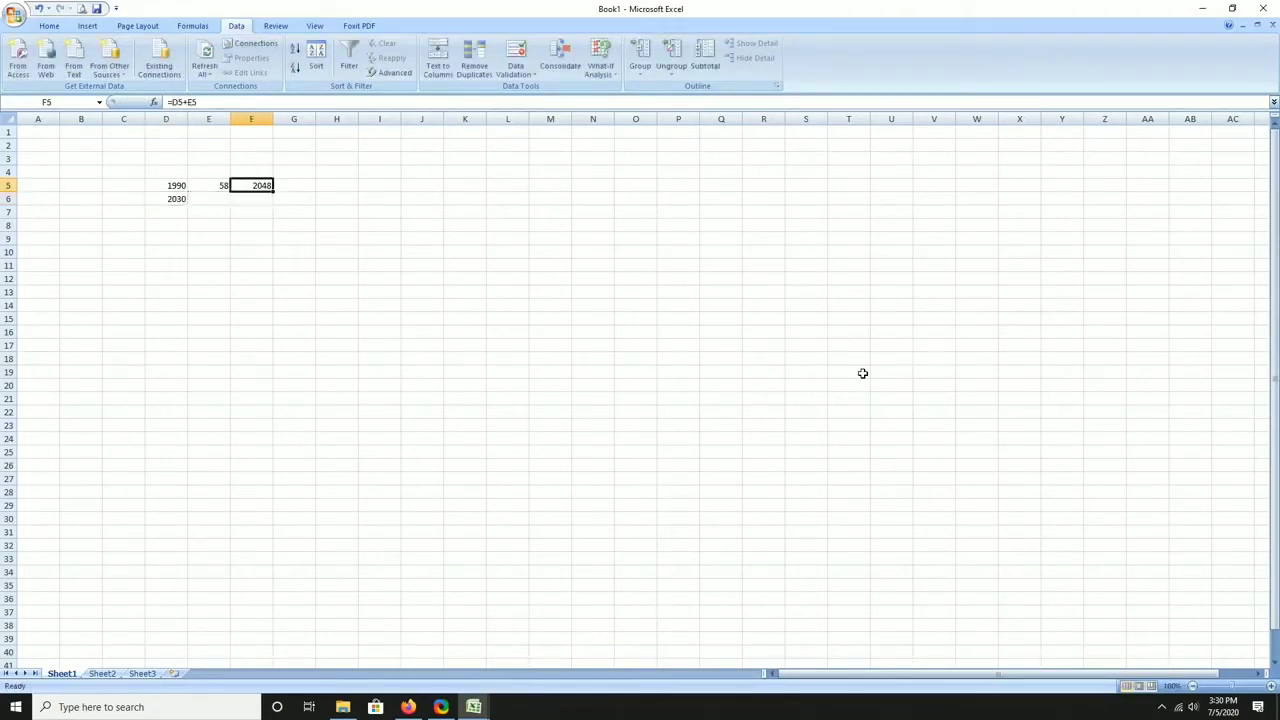
key("Left")
key("Down")
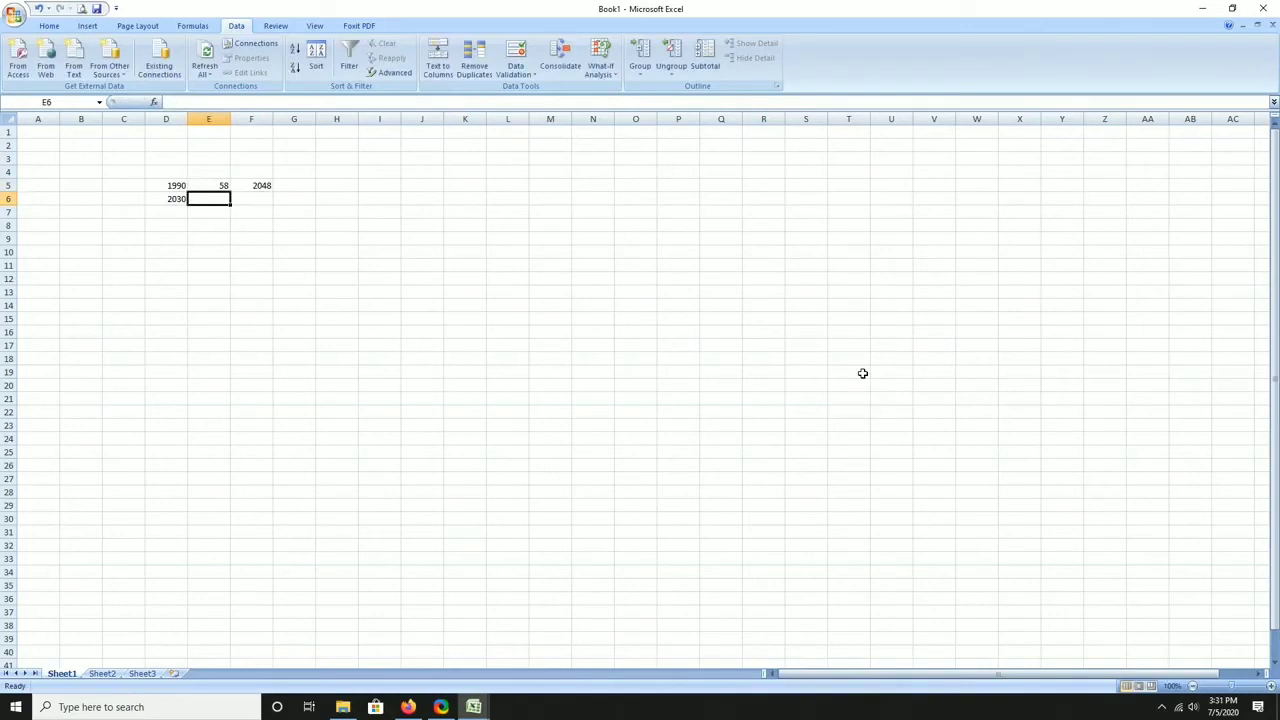
key("Up")
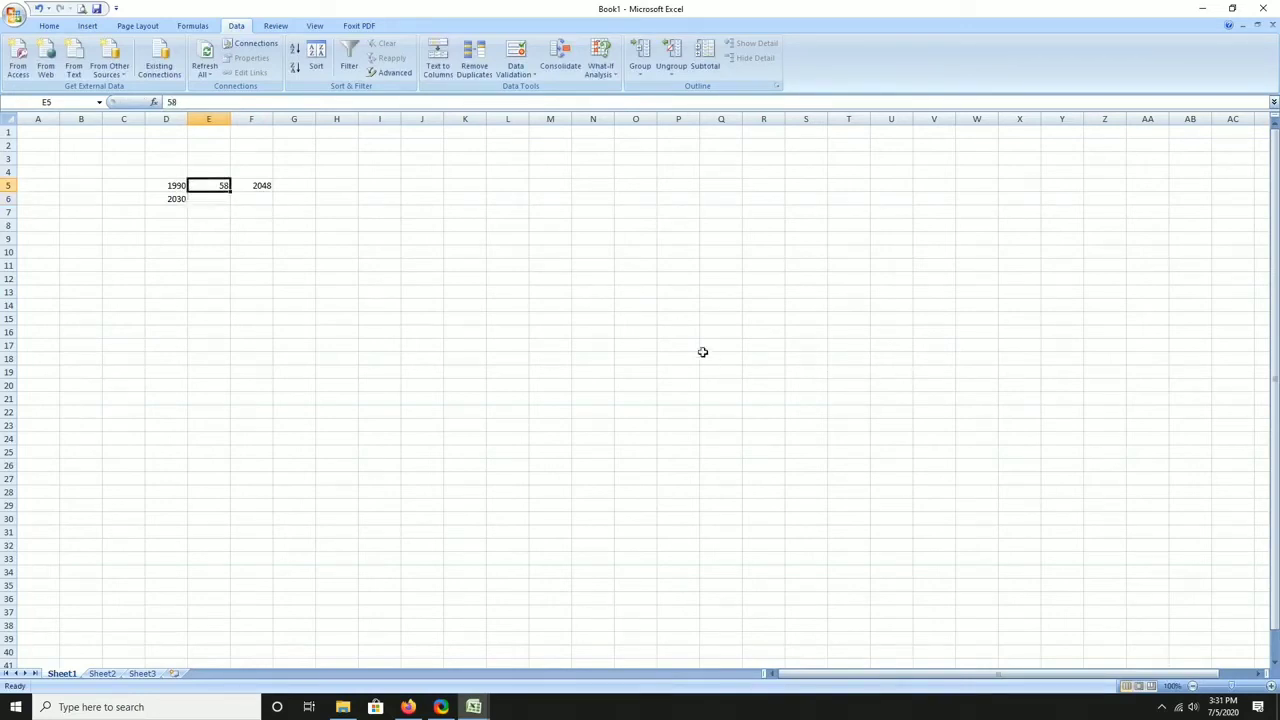
left_click(210, 201)
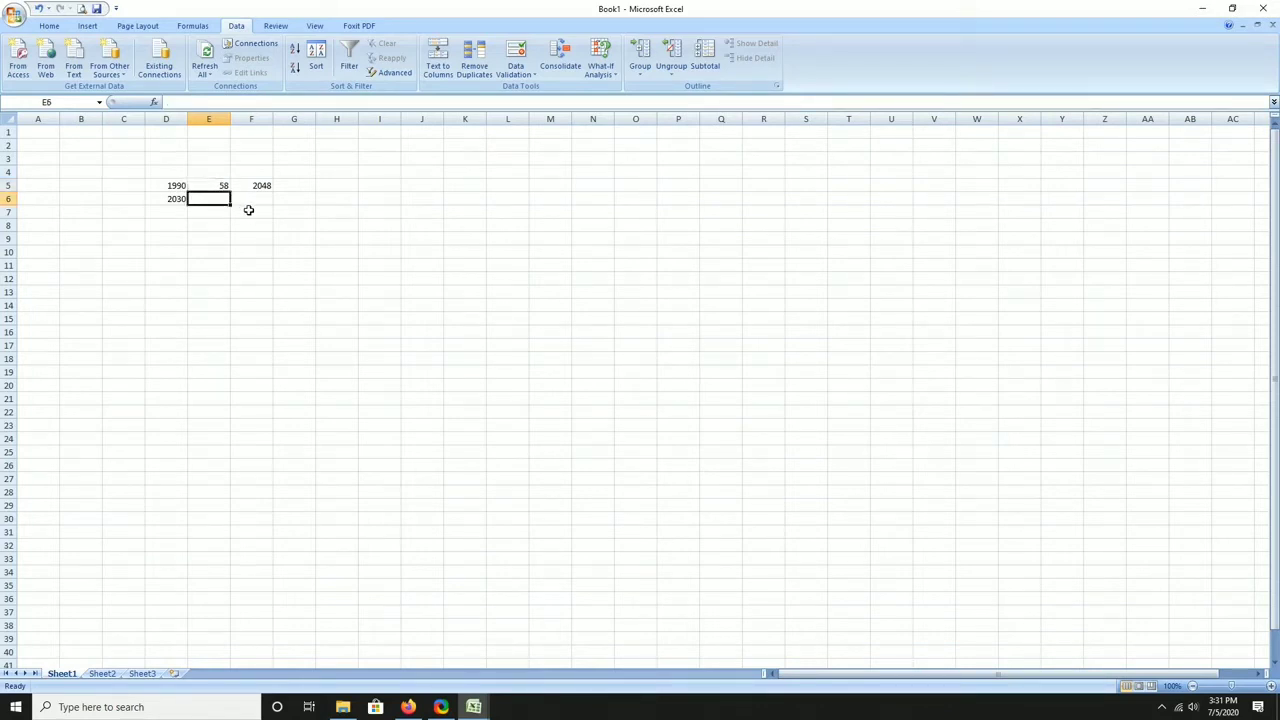
left_click(224, 186)
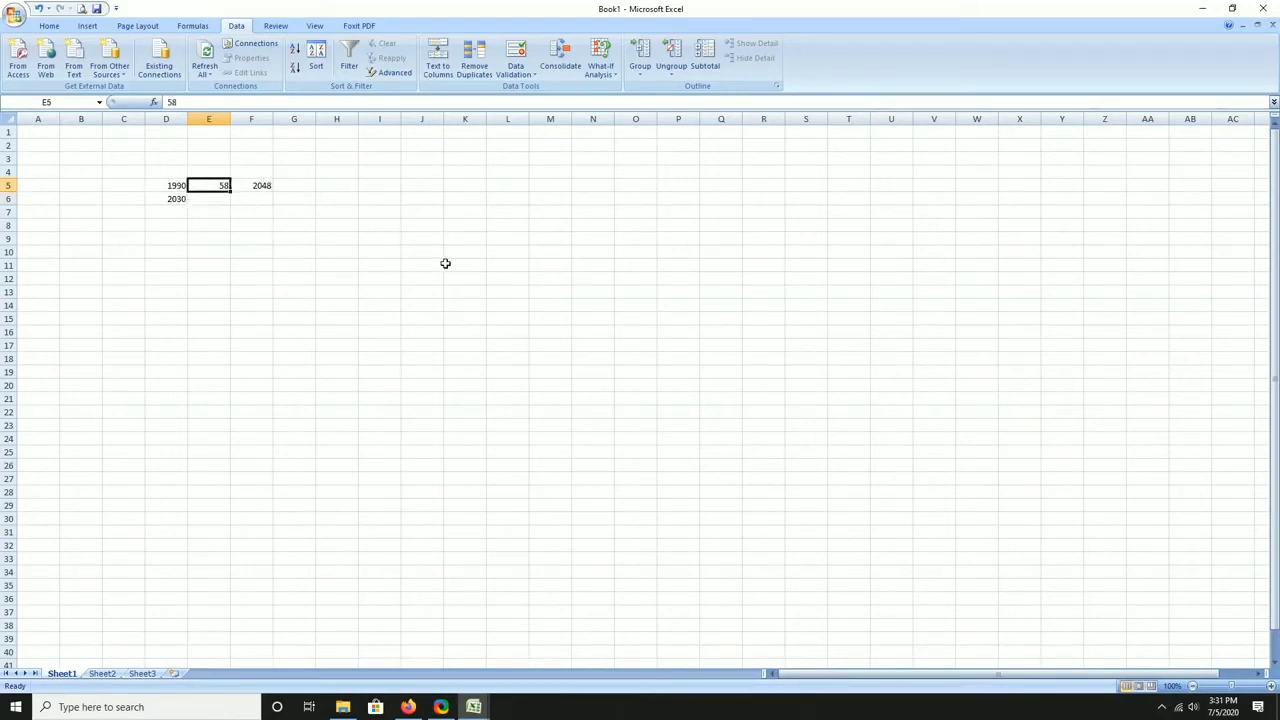
Try 2010 in D6 and leave the cell empty
left_click(174, 199)
type("2")
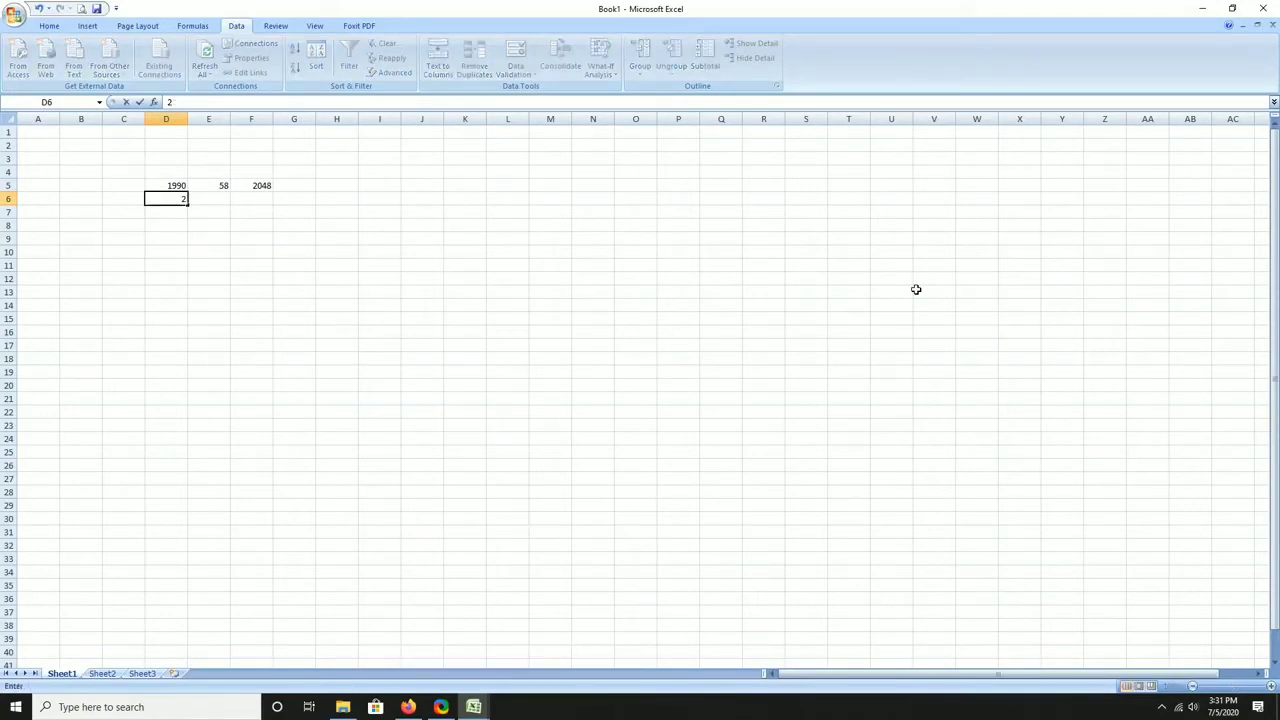
type("010")
key("BackSpace")
key("BackSpace")
key("BackSpace")
key("BackSpace")
key("Right")
Enter 2010 in F6, directly below the sum of D5 and E5
key("Right")
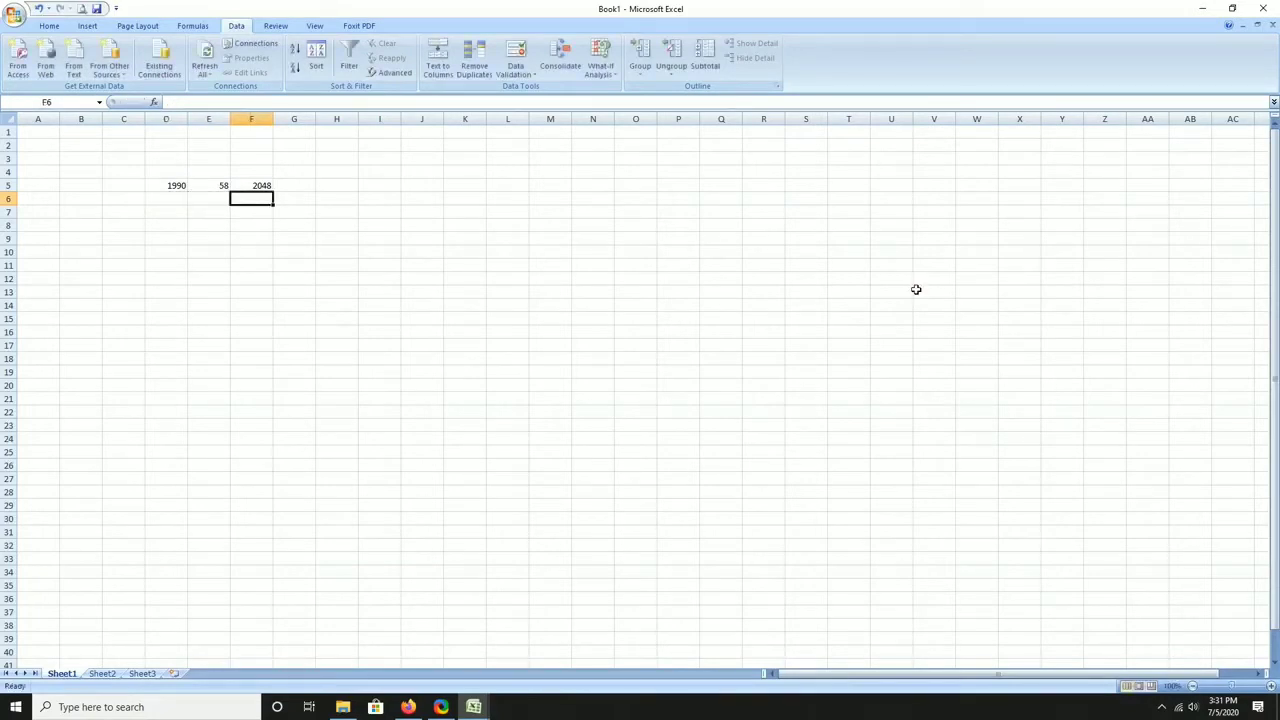
type("20")
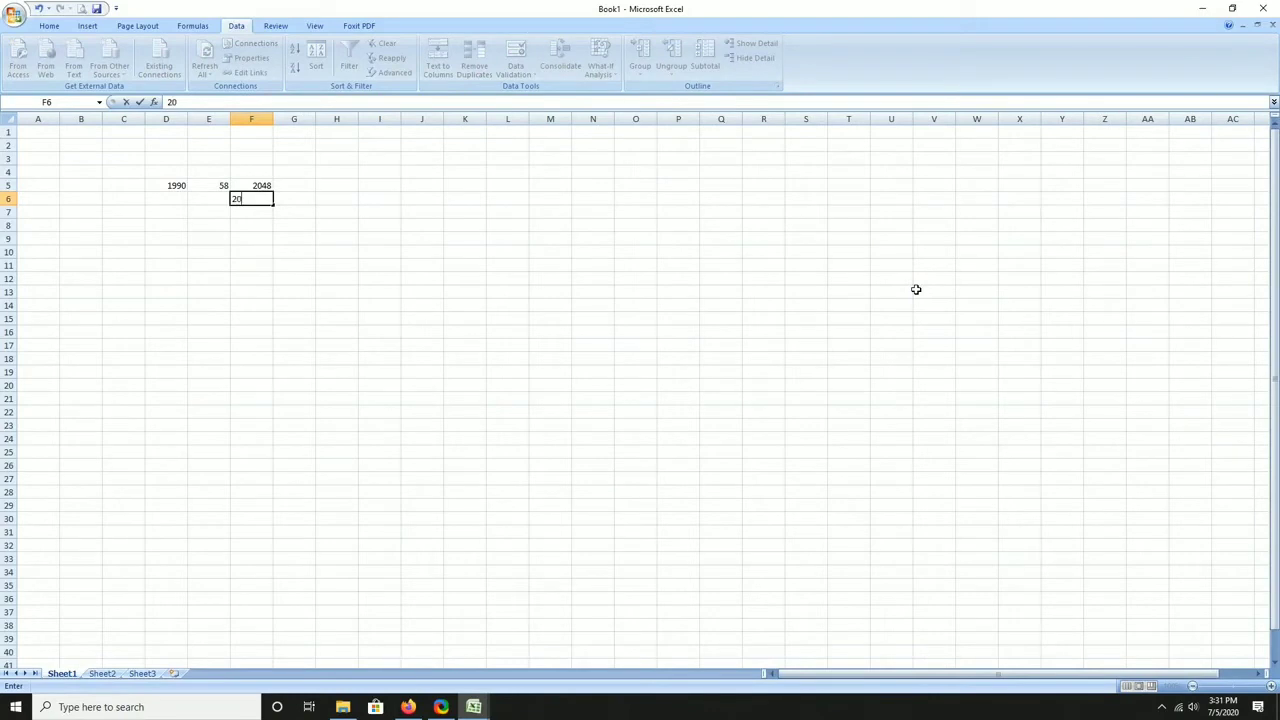
type("10")
key("Return")
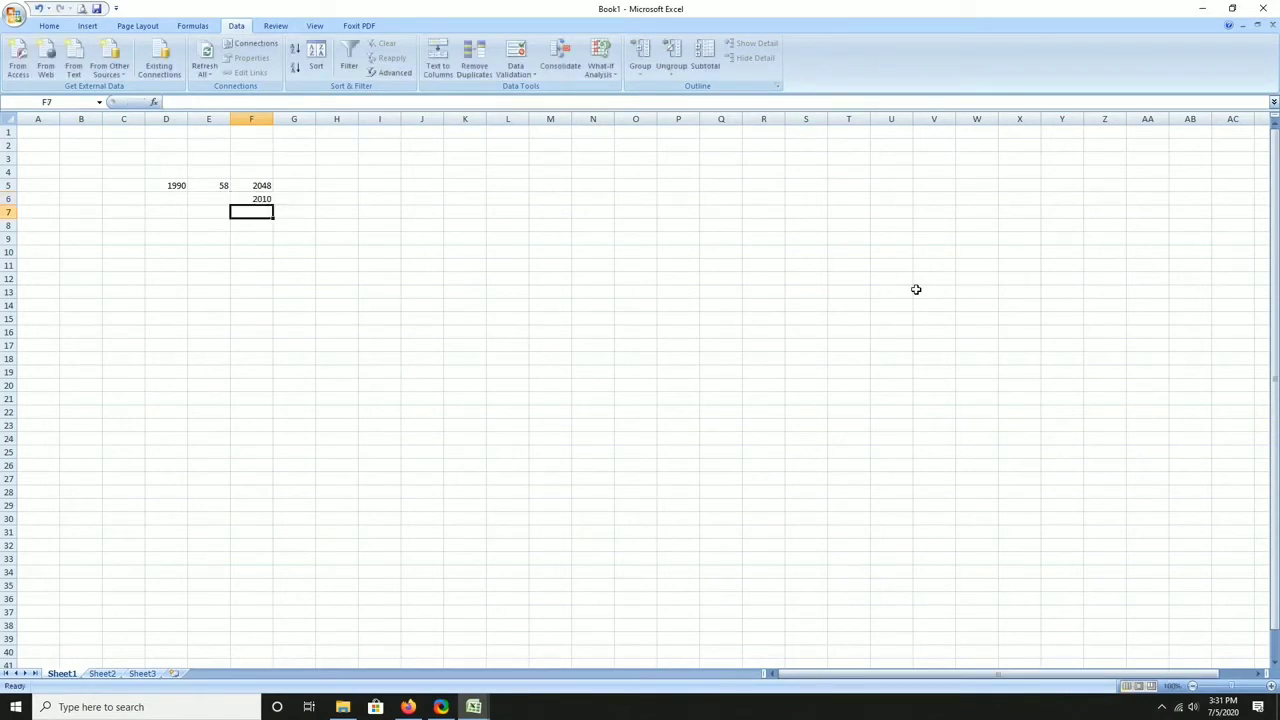
Subtract F6 from F5 with a formula in F8
key("Down")
type("=")
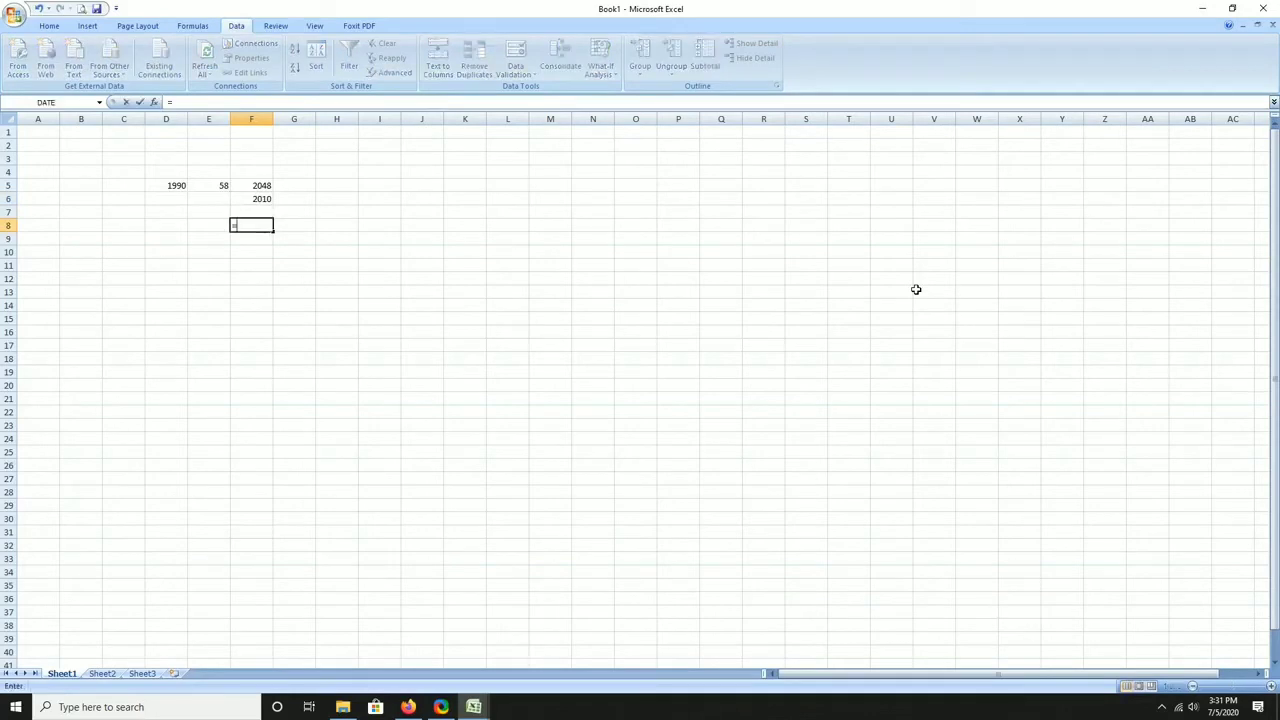
key("Up")
key("Up")
key("Up")
type("-")
left_click(261, 200)
key("Return")
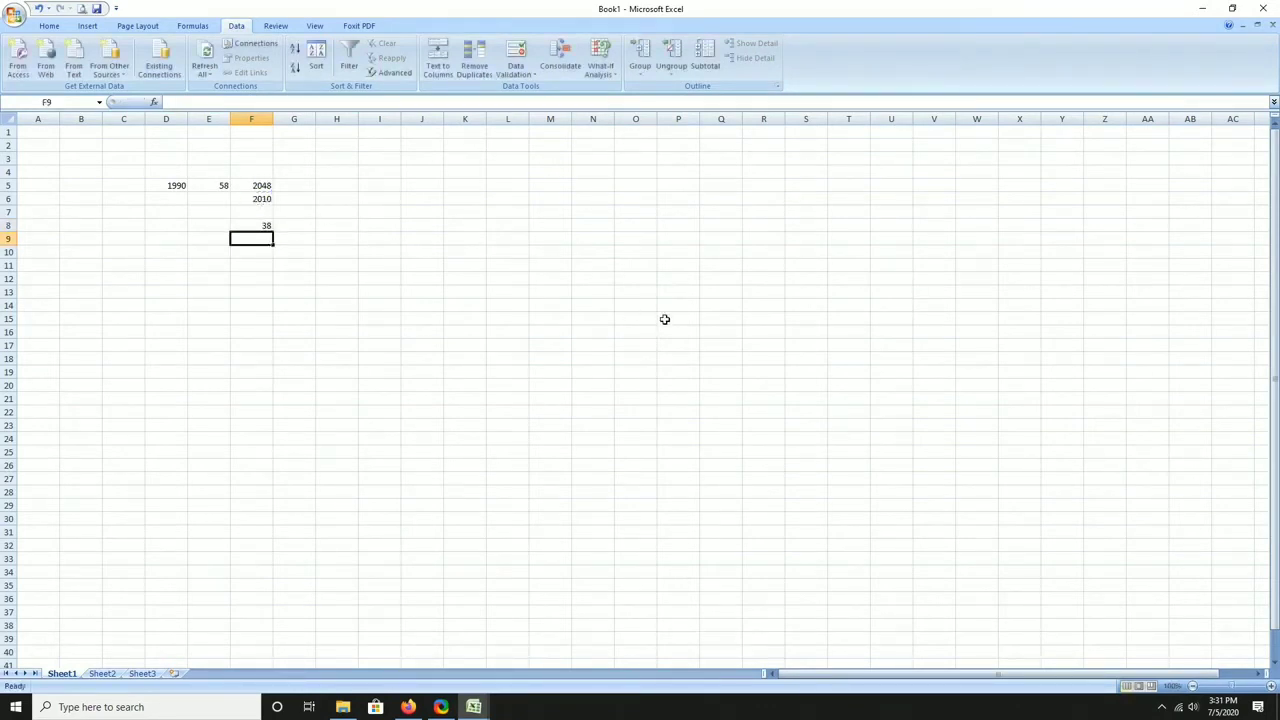
key("Up")
key("Up")
key("Up")
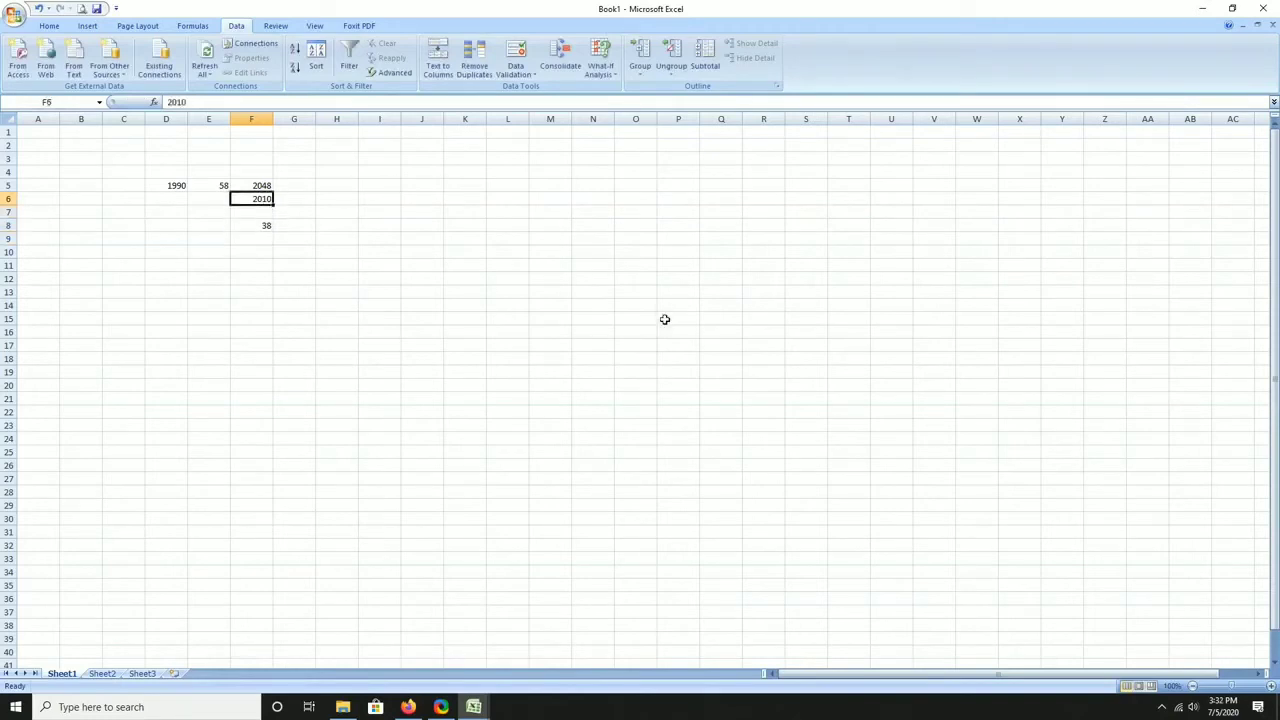
key("Down")
key("Down")
key("Down")
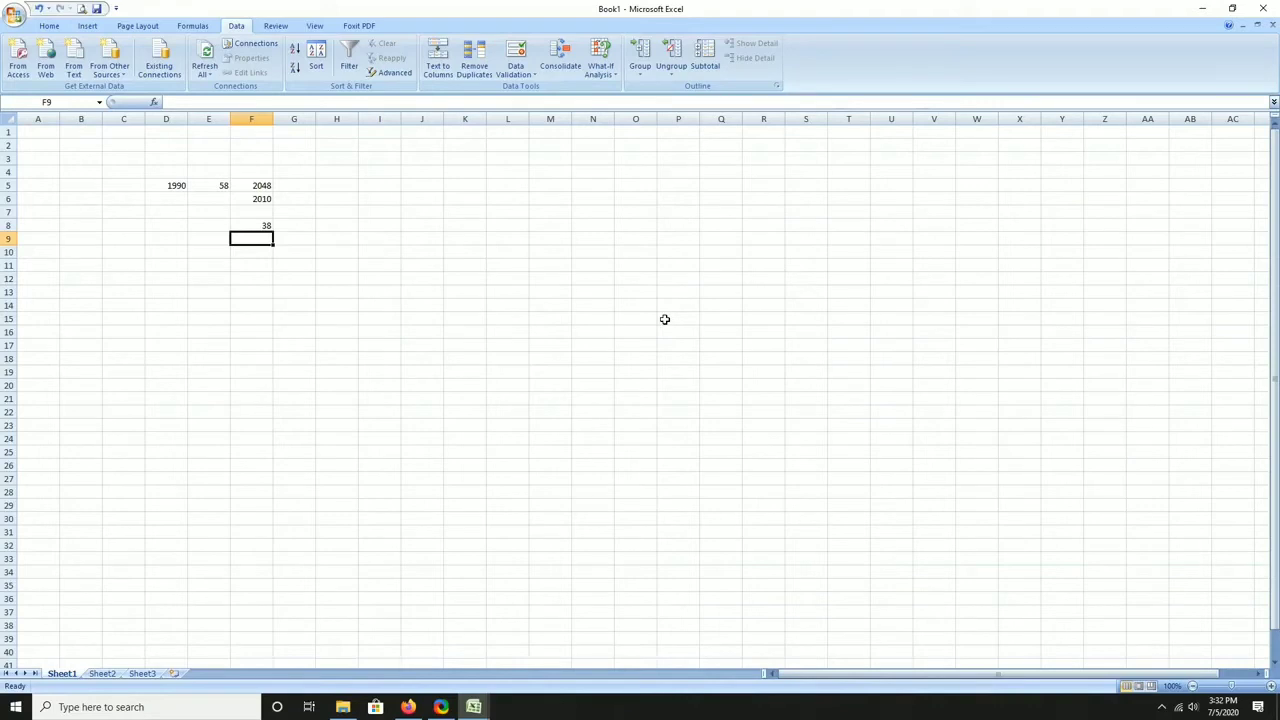
type("0")
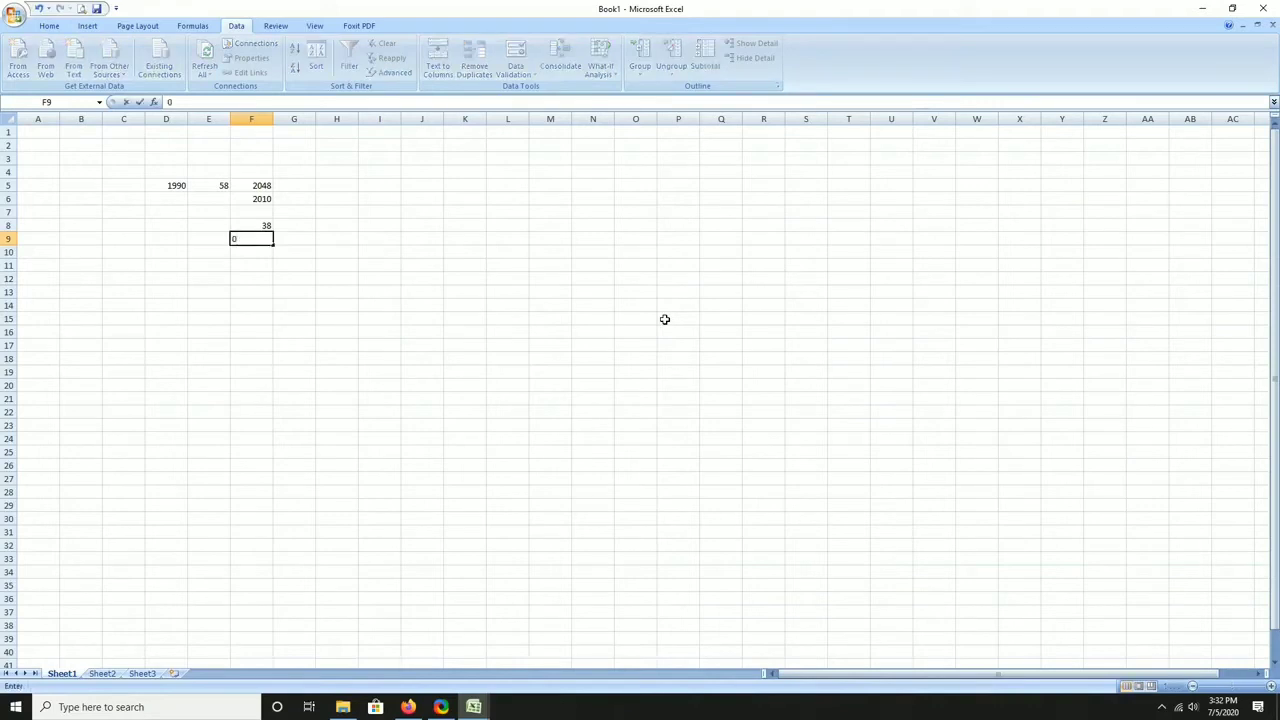
key("BackSpace")
Enter 0.5 in G8, beside the difference in F8
key("Right")
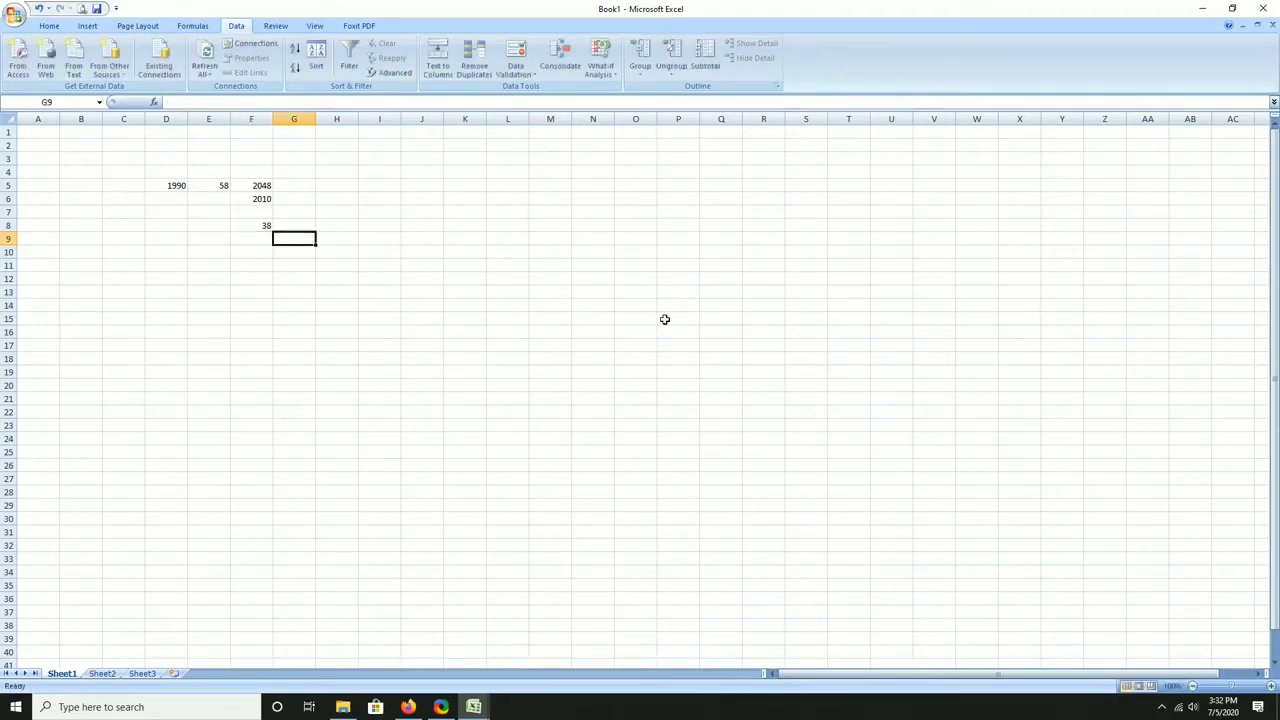
key("Up")
type("0.5")
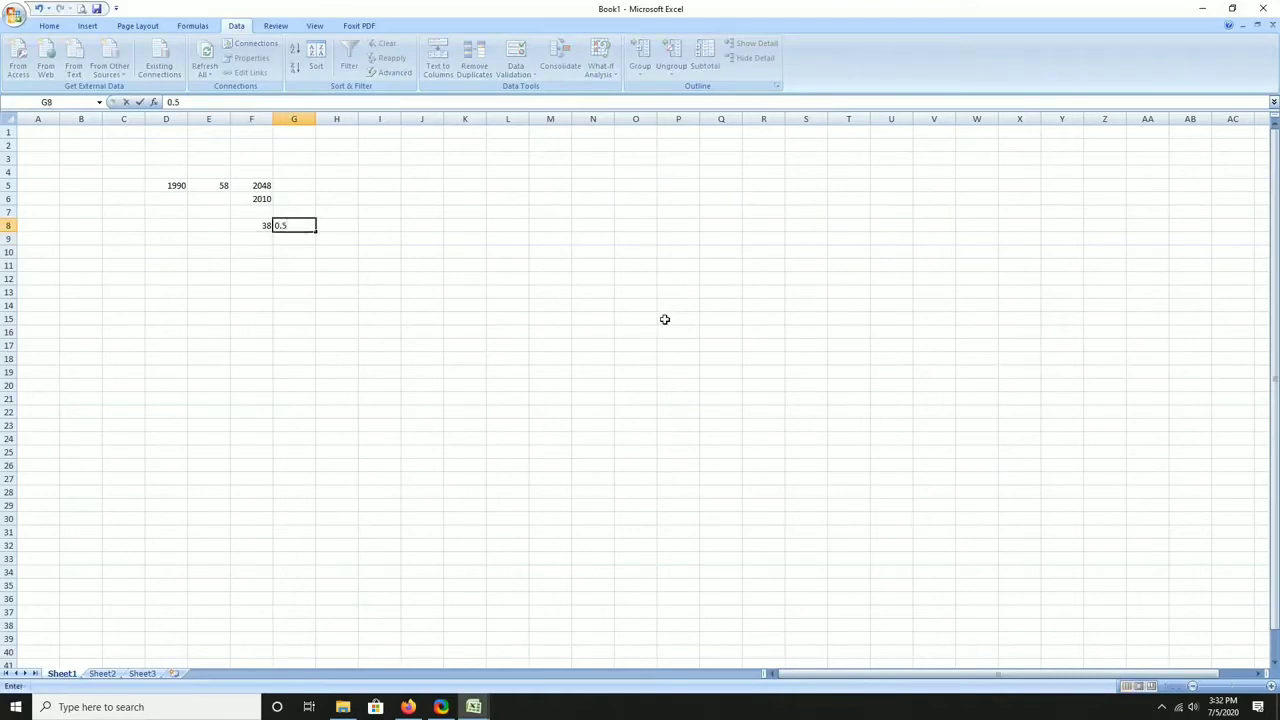
key("Tab")
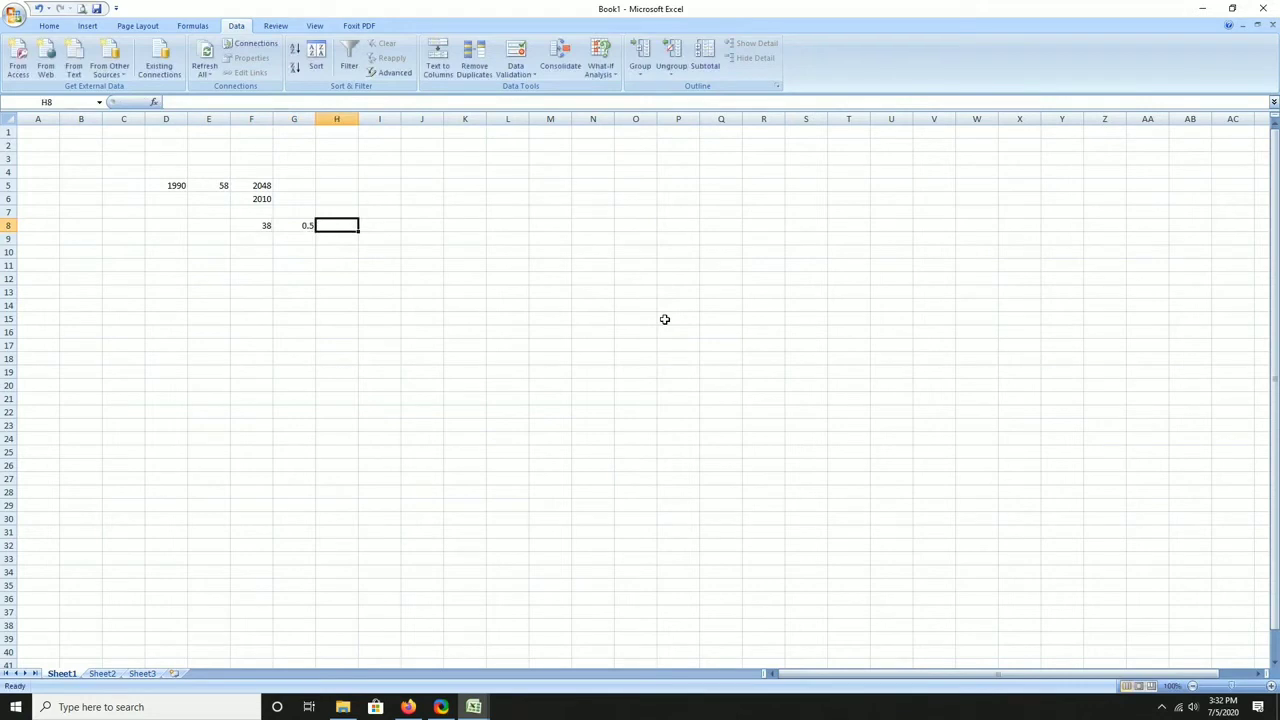
Multiply F8 by G8 with a formula in H8
type("=")
key("Left")
key("Left")
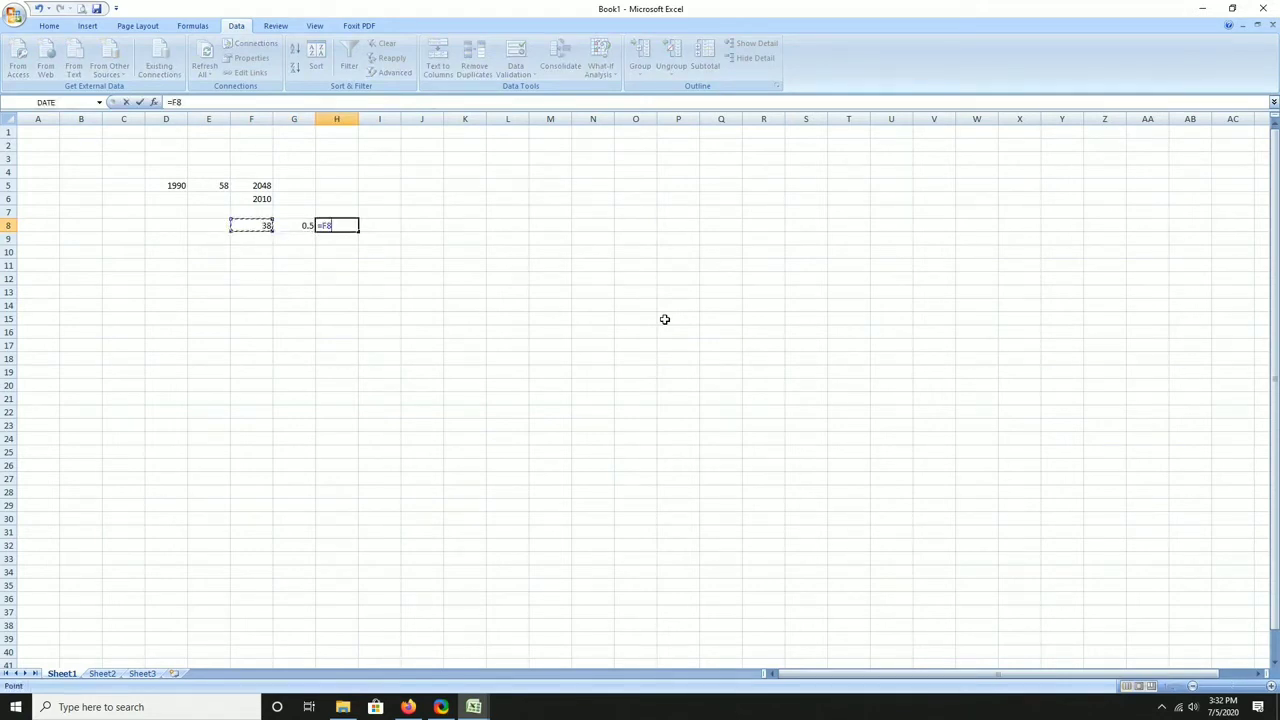
type("*")
key("Left")
key("Return")
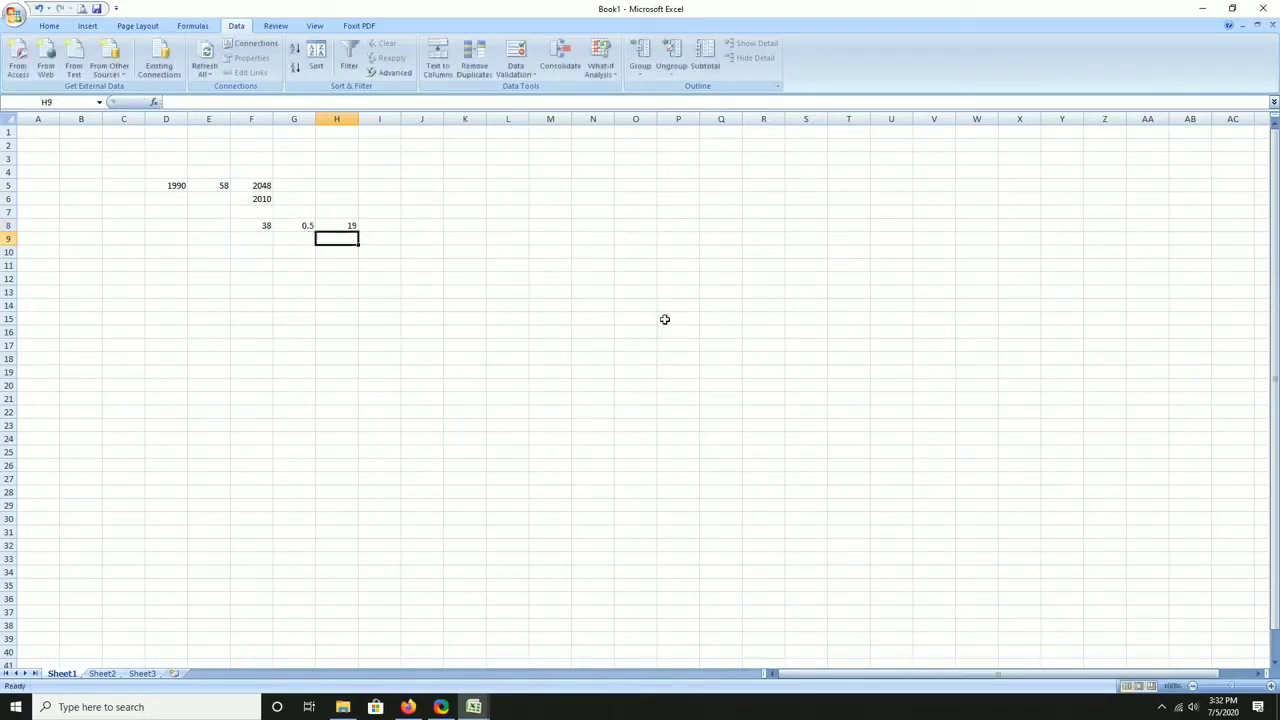
Switch to the 2020 SKP workbook and review the Perilaku Kerja scores in E28:E32 of nilai prestasi prwt
mouse_move(473, 707)
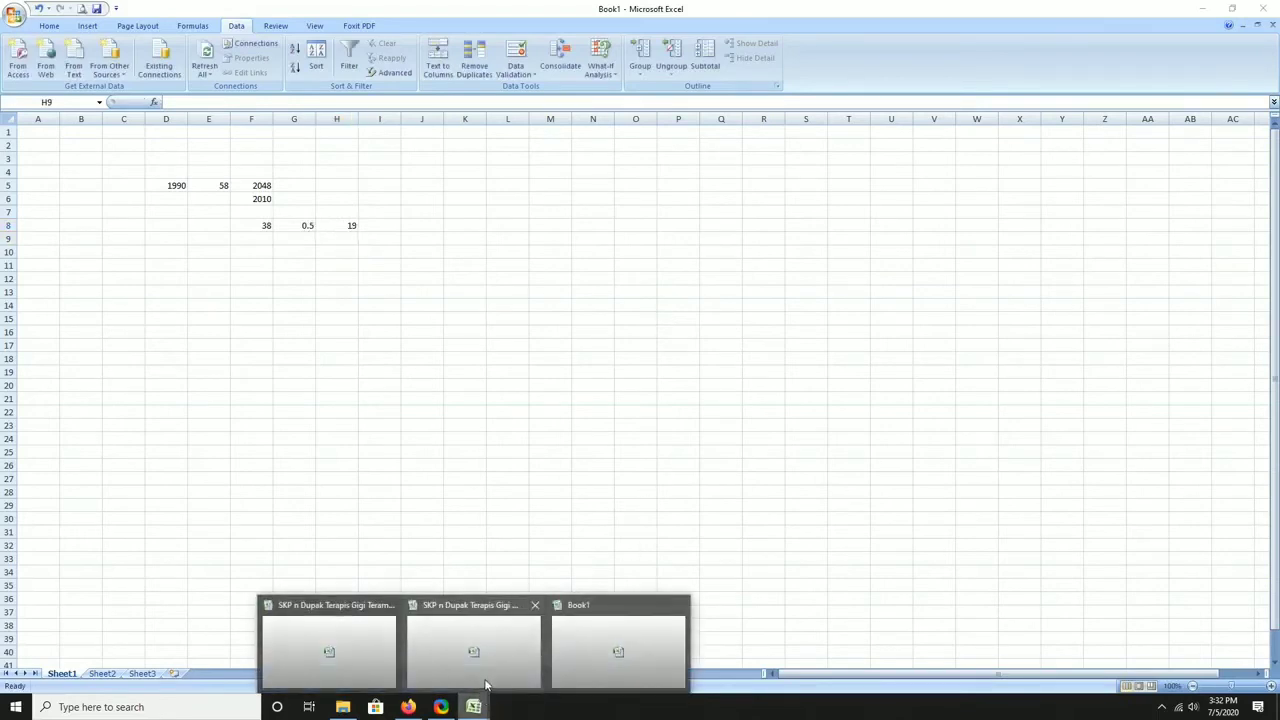
left_click(486, 681)
left_click(792, 673)
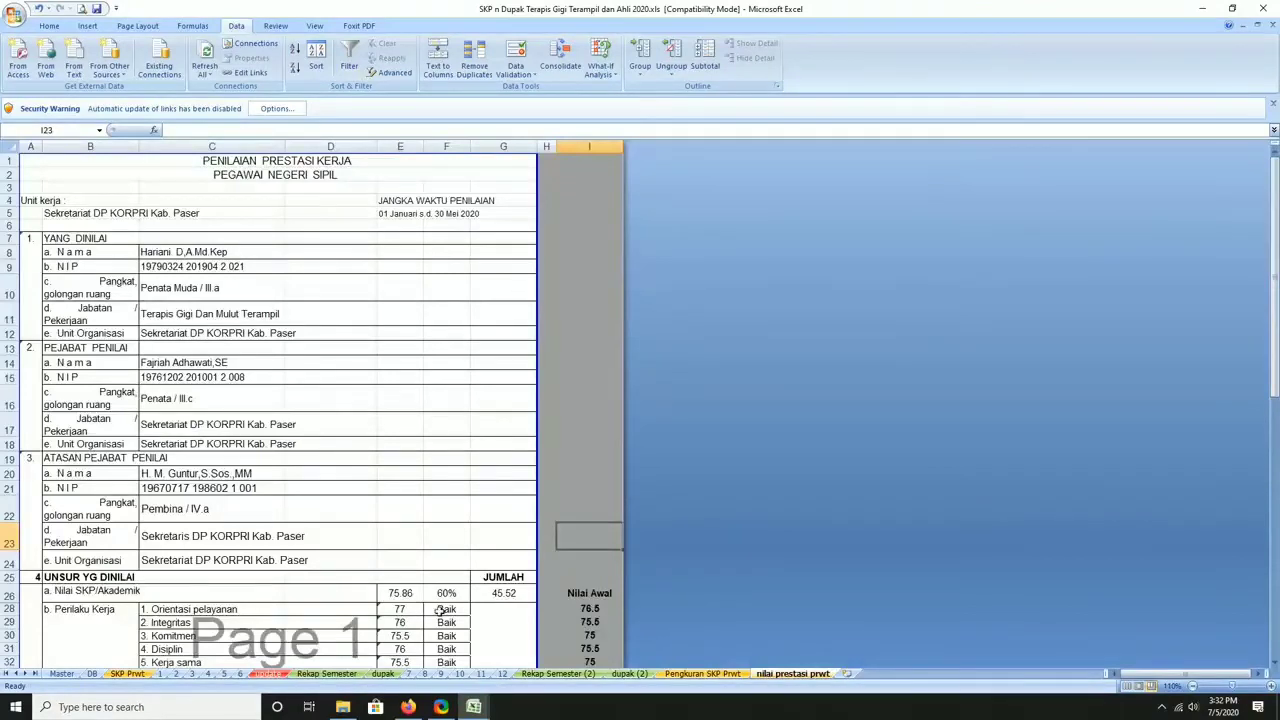
left_click_drag(400, 612, 408, 665)
Return to Book1 and enter 77 in I8, beside the product in H8
mouse_move(473, 707)
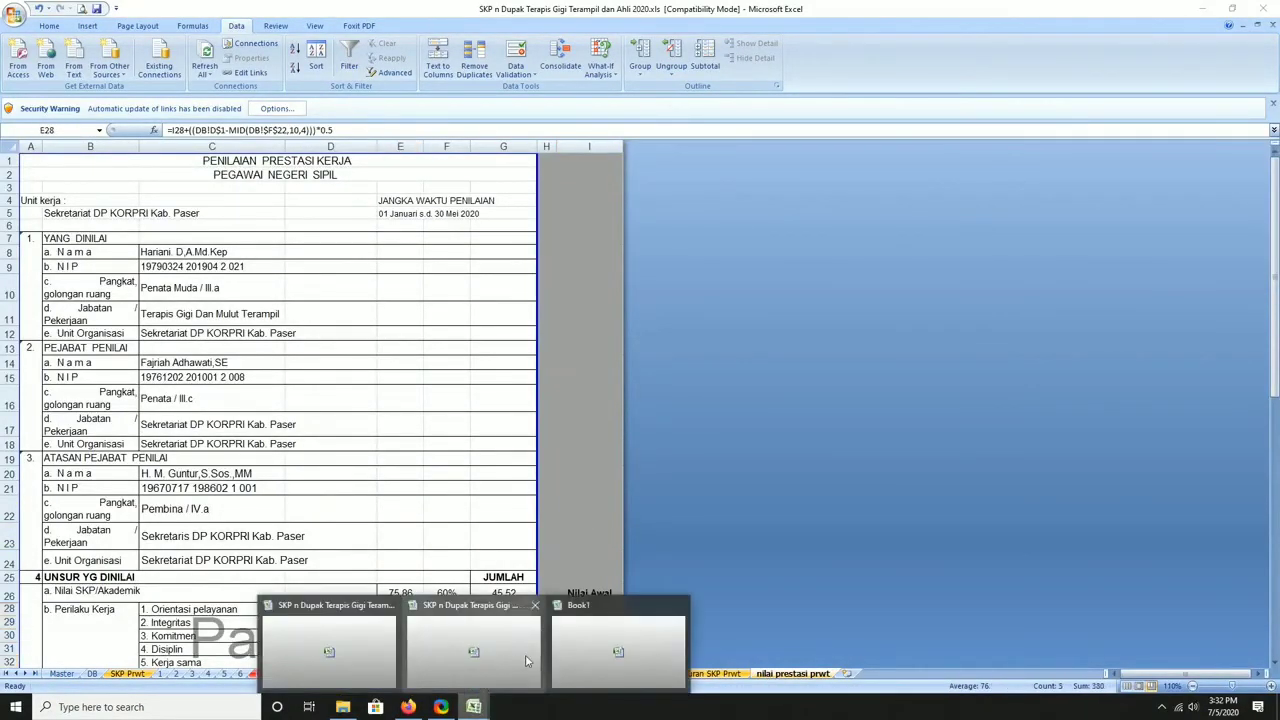
left_click(583, 655)
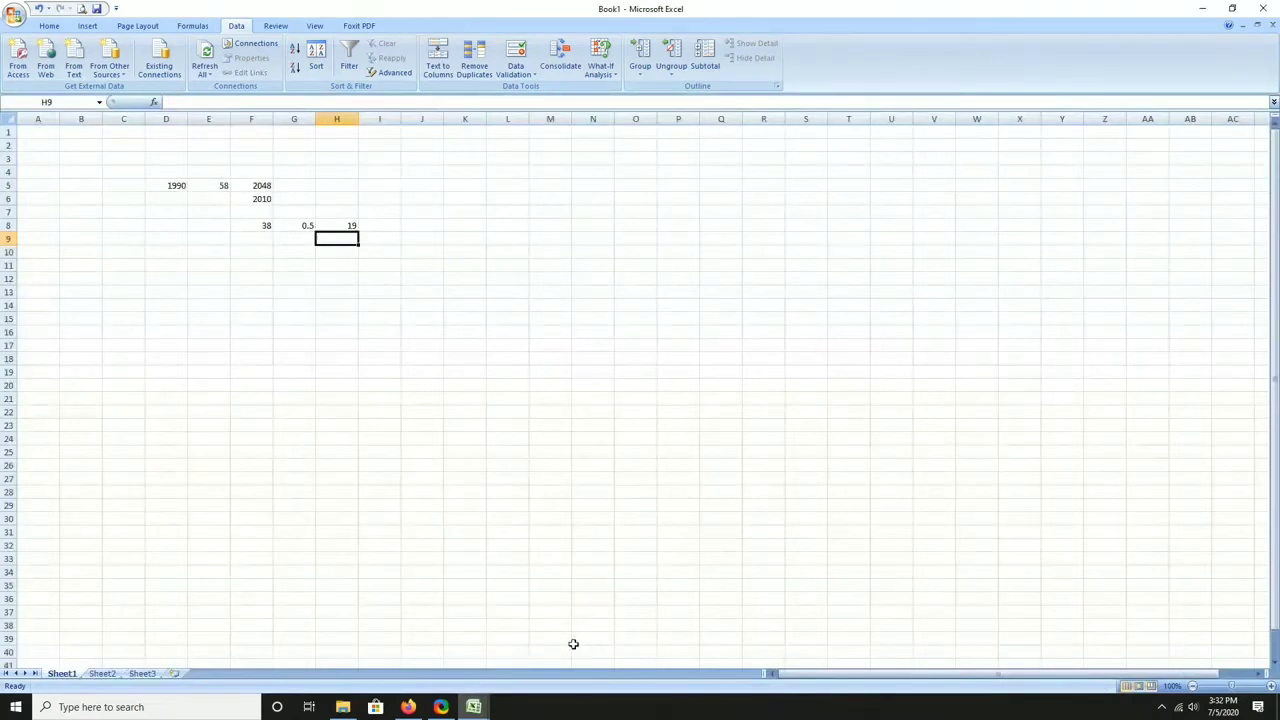
left_click(379, 228)
type("7")
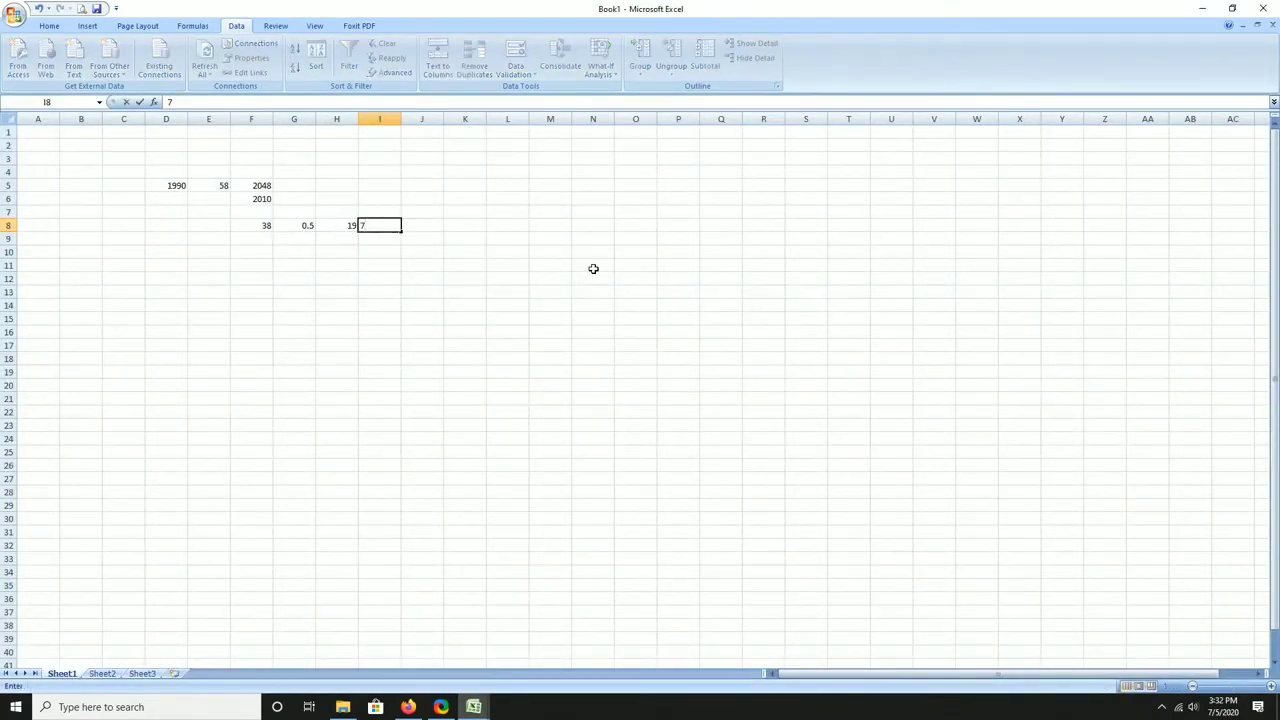
type("6")
key("BackSpace")
type("7")
key("Return")
key("Left")
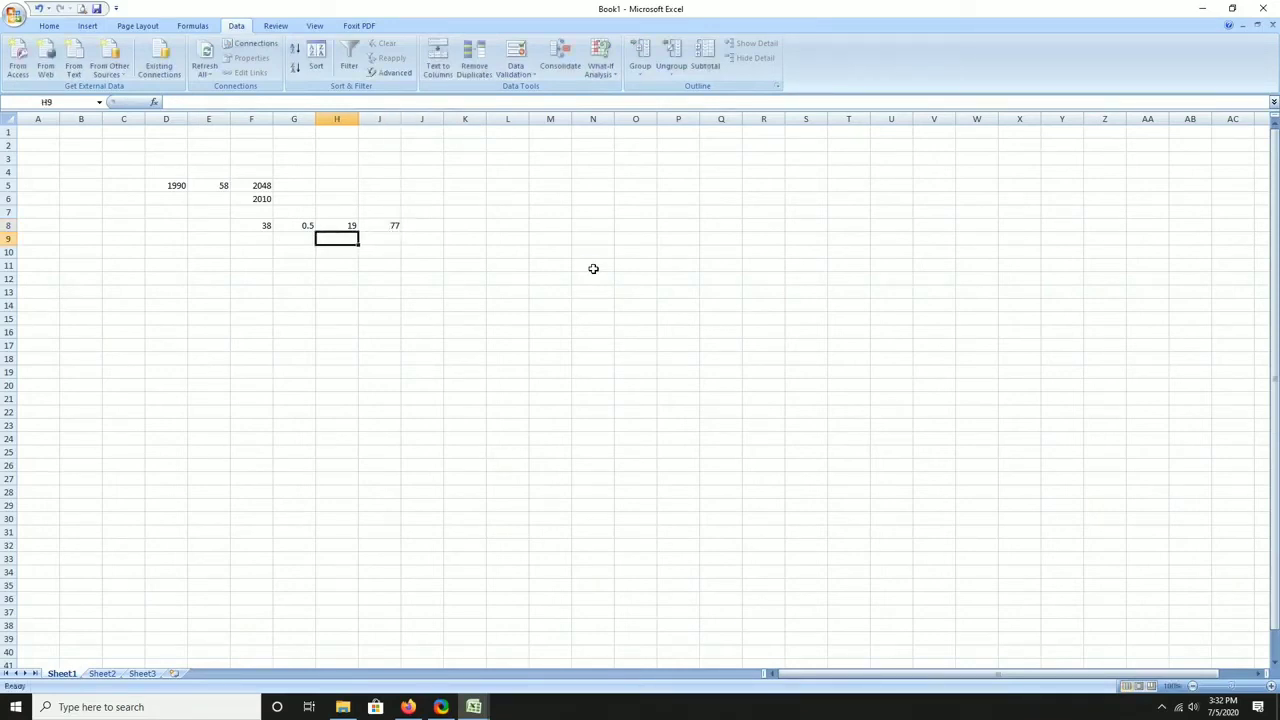
key("Left")
key("Up")
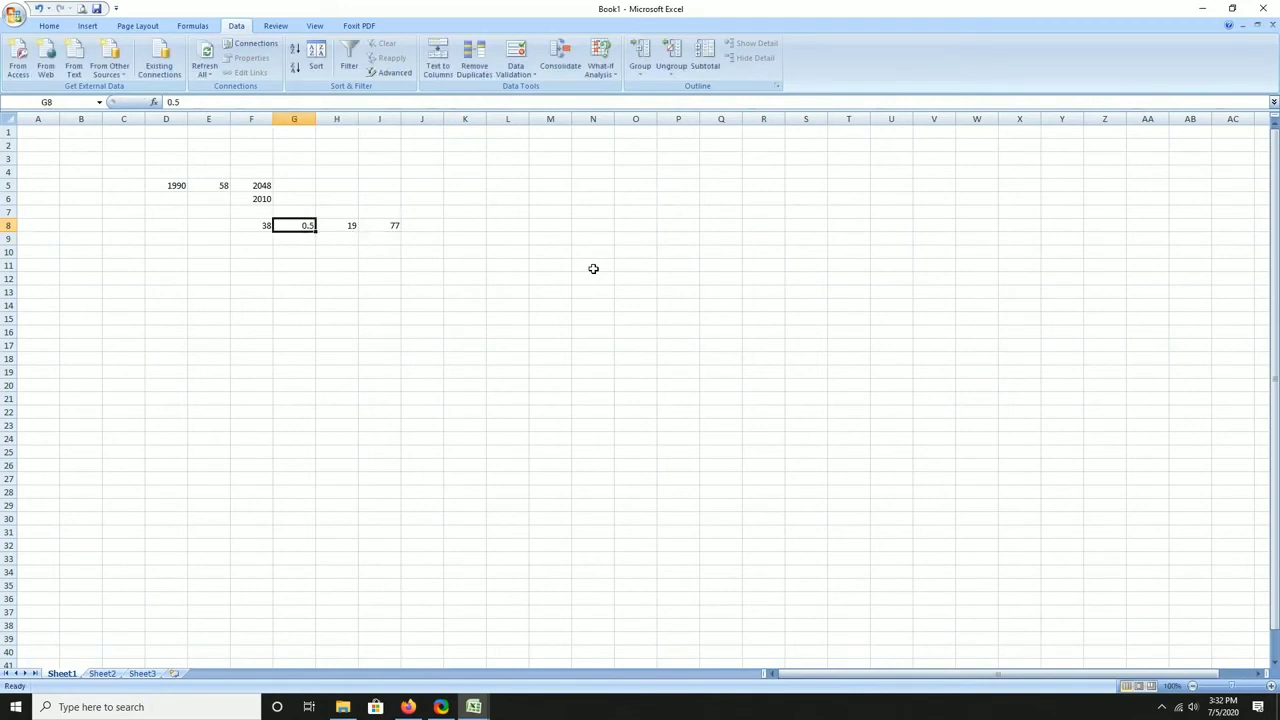
Add I8 and H8 with a formula in J8
key("Right")
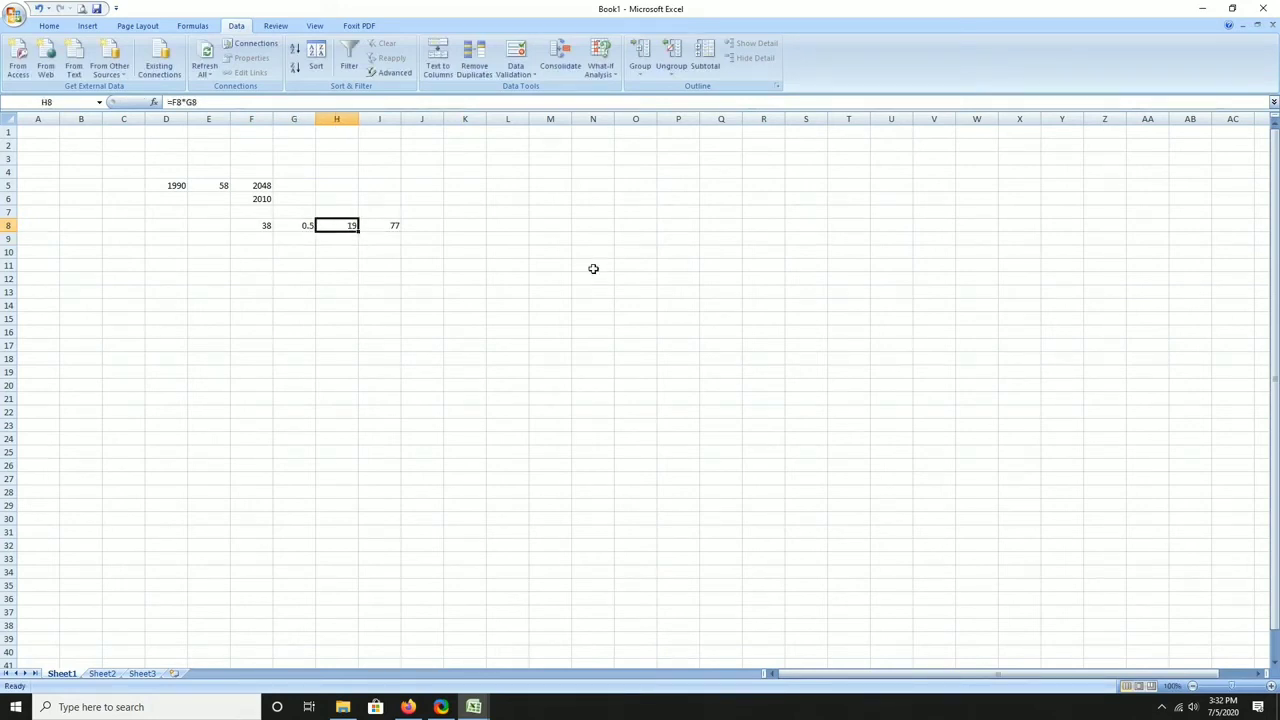
key("Right")
key("Right")
type("=")
key("Left")
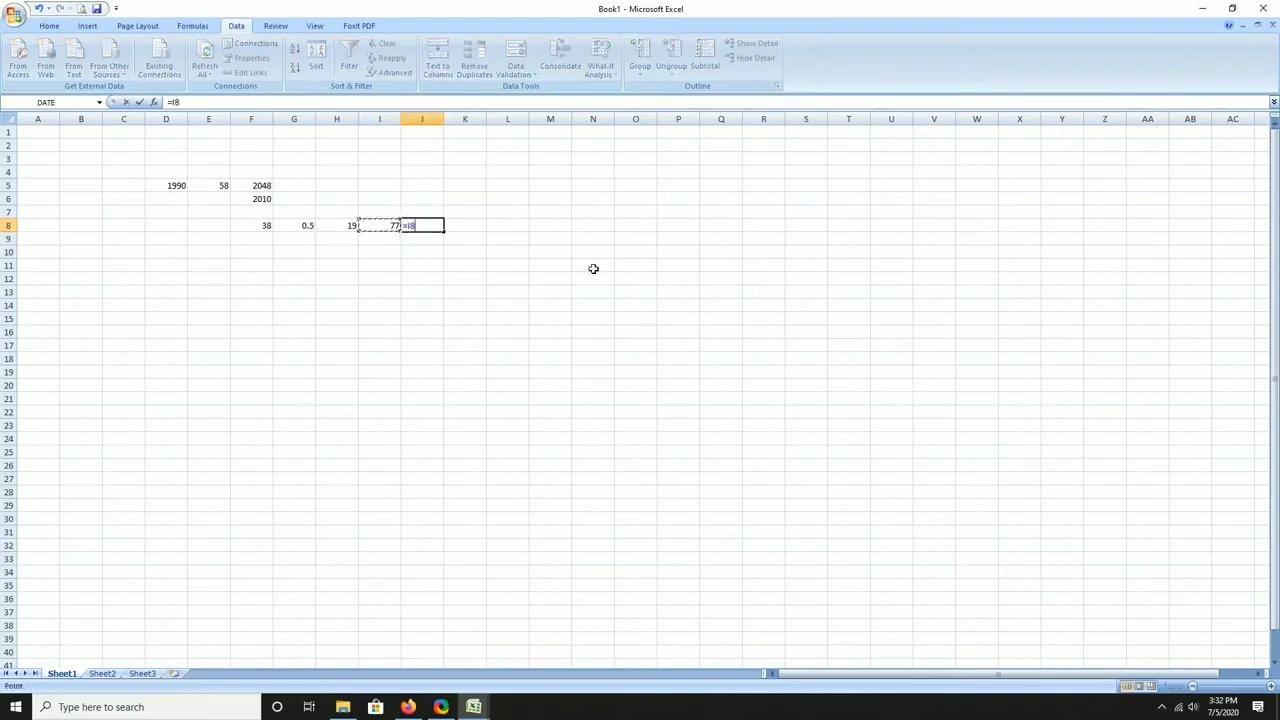
type("+")
key("Left")
key("Left")
key("Return")
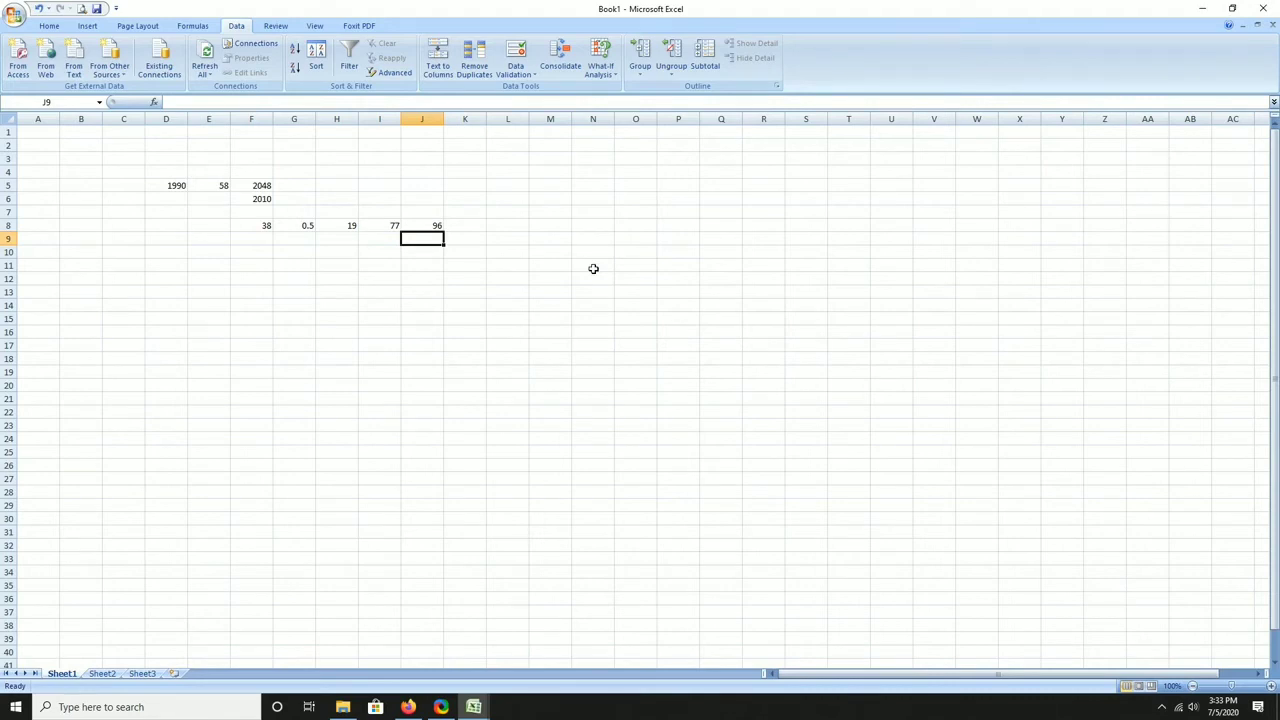
Check the first Nilai Awal score in I28 of the 2021 SKP workbook's nilai prestasi prwt sheet and return to Book1
left_click(473, 706)
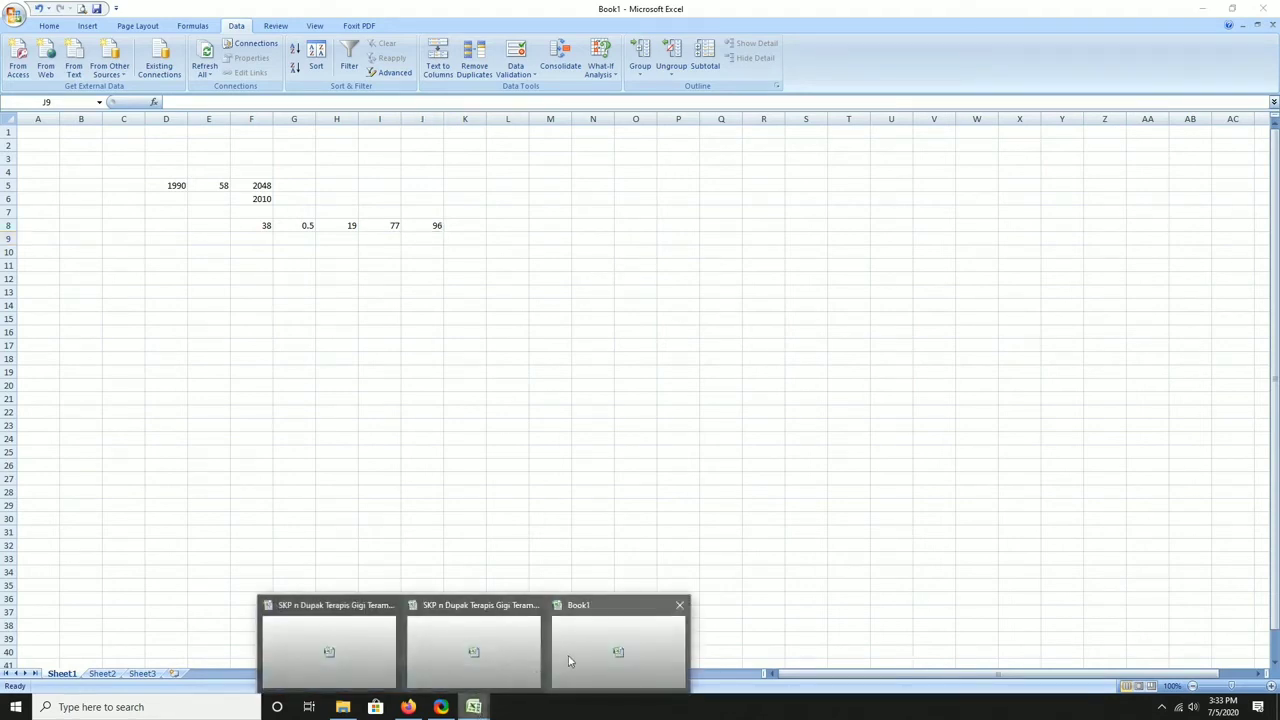
left_click(425, 656)
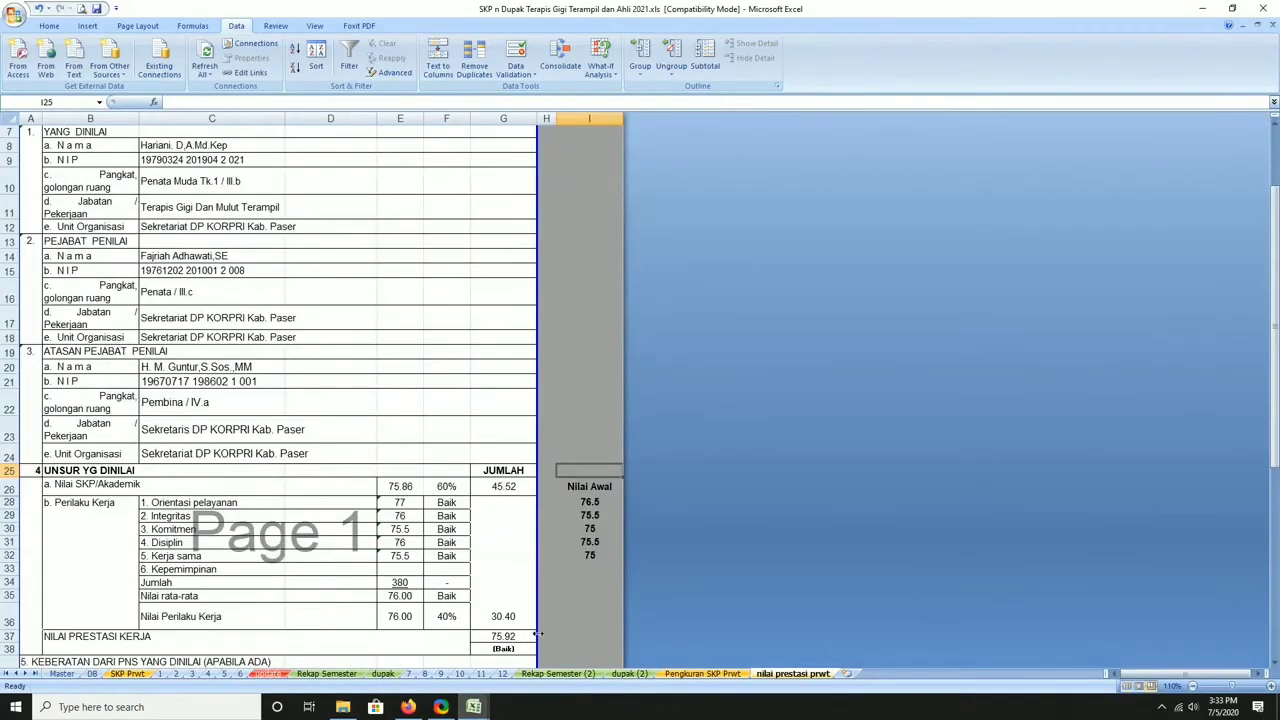
left_click(594, 505)
left_click(474, 706)
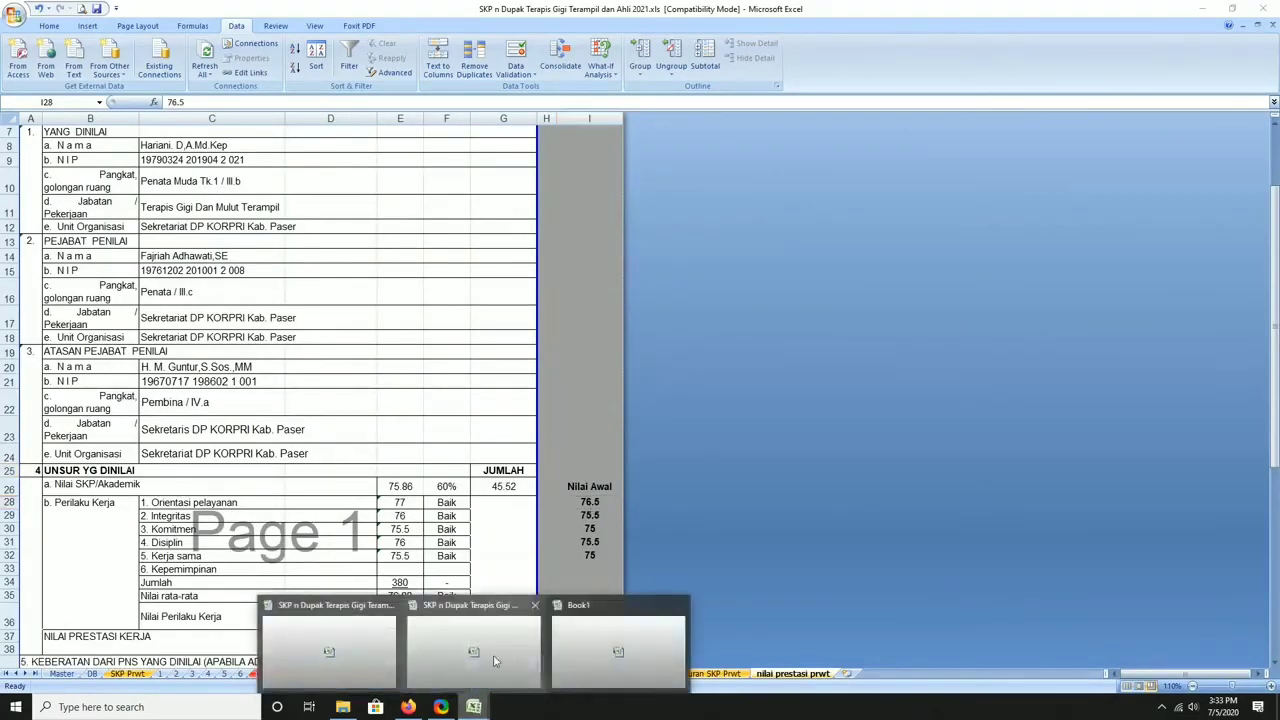
left_click(618, 650)
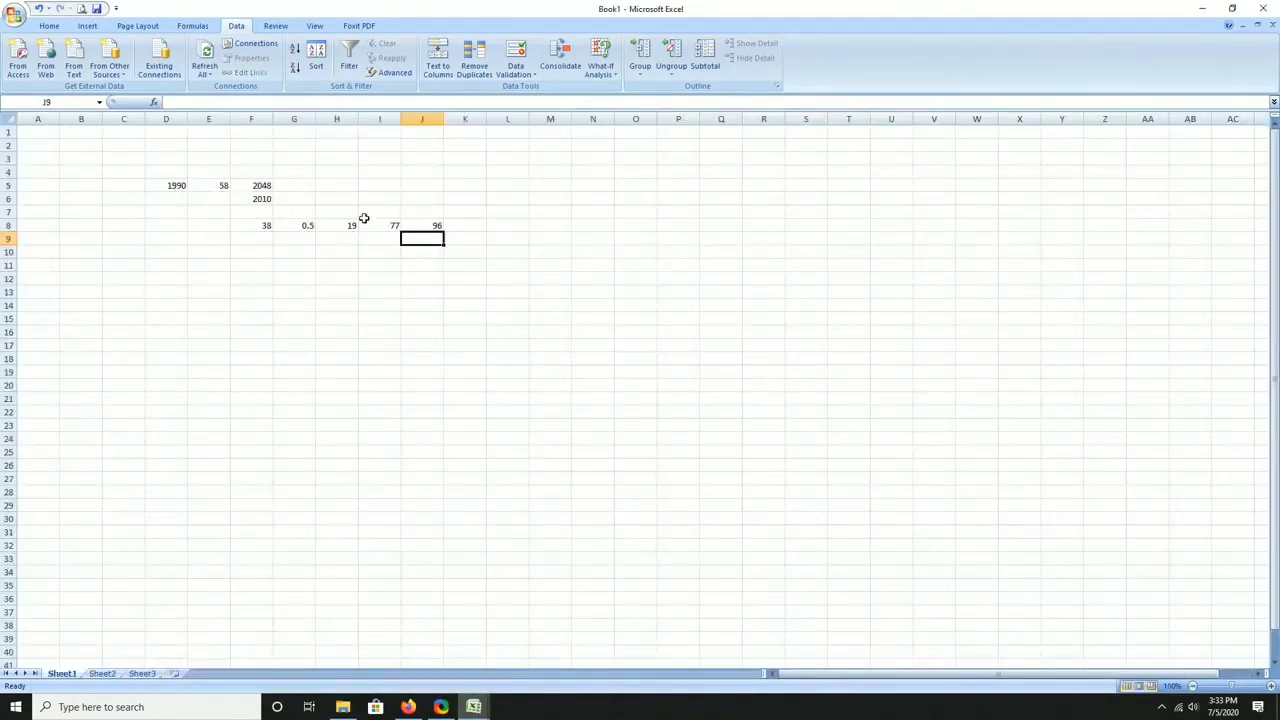
Try 70, 81 and 85 in turn as the starting score in I8
left_click(383, 224)
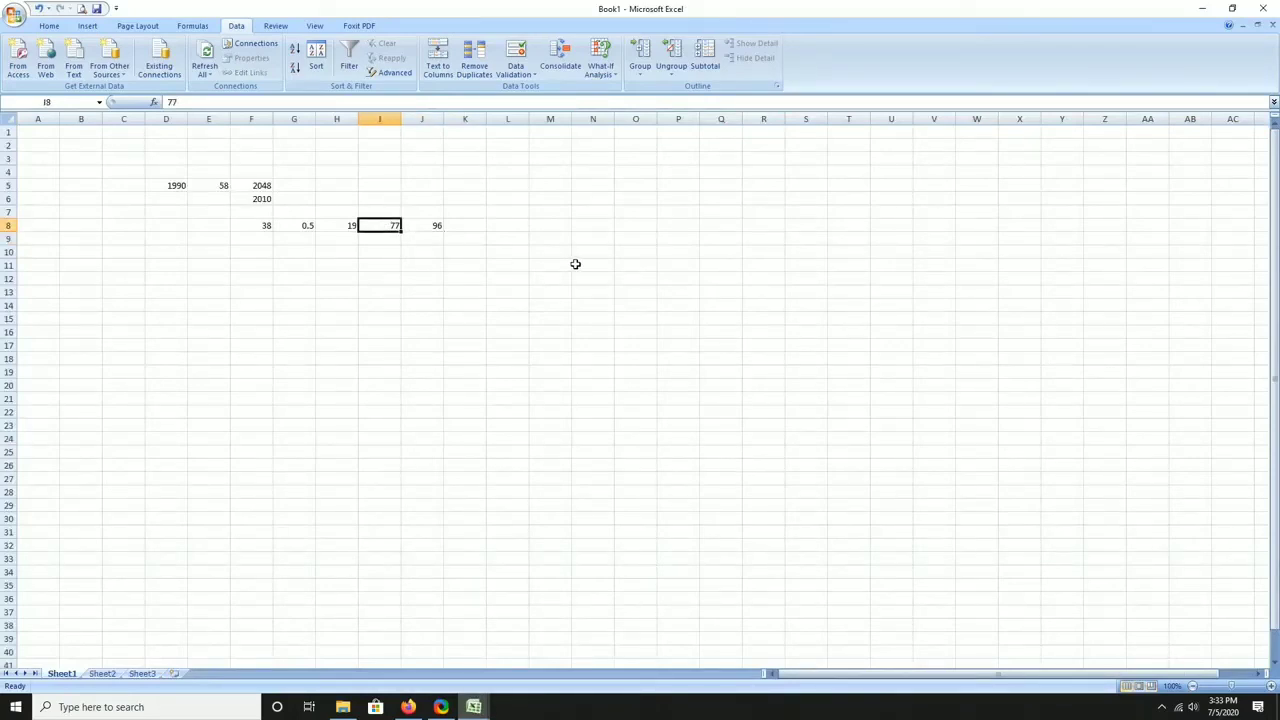
type("70")
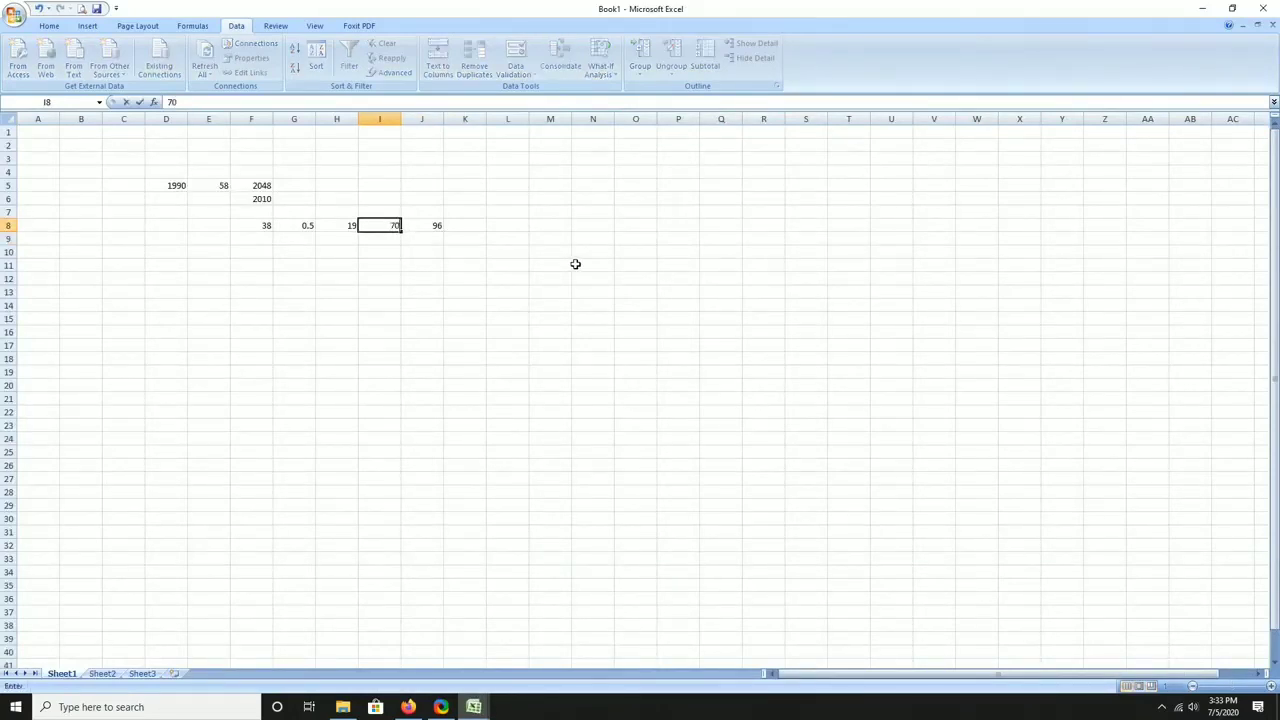
key("Return")
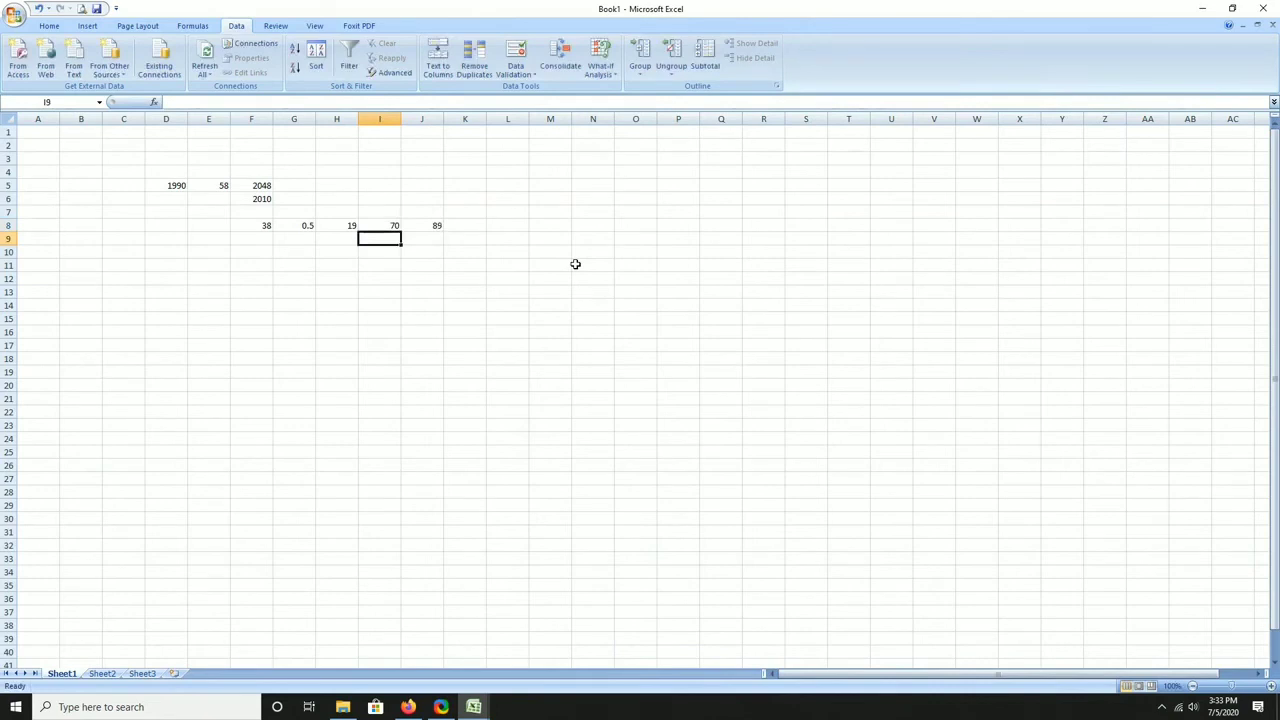
key("Up")
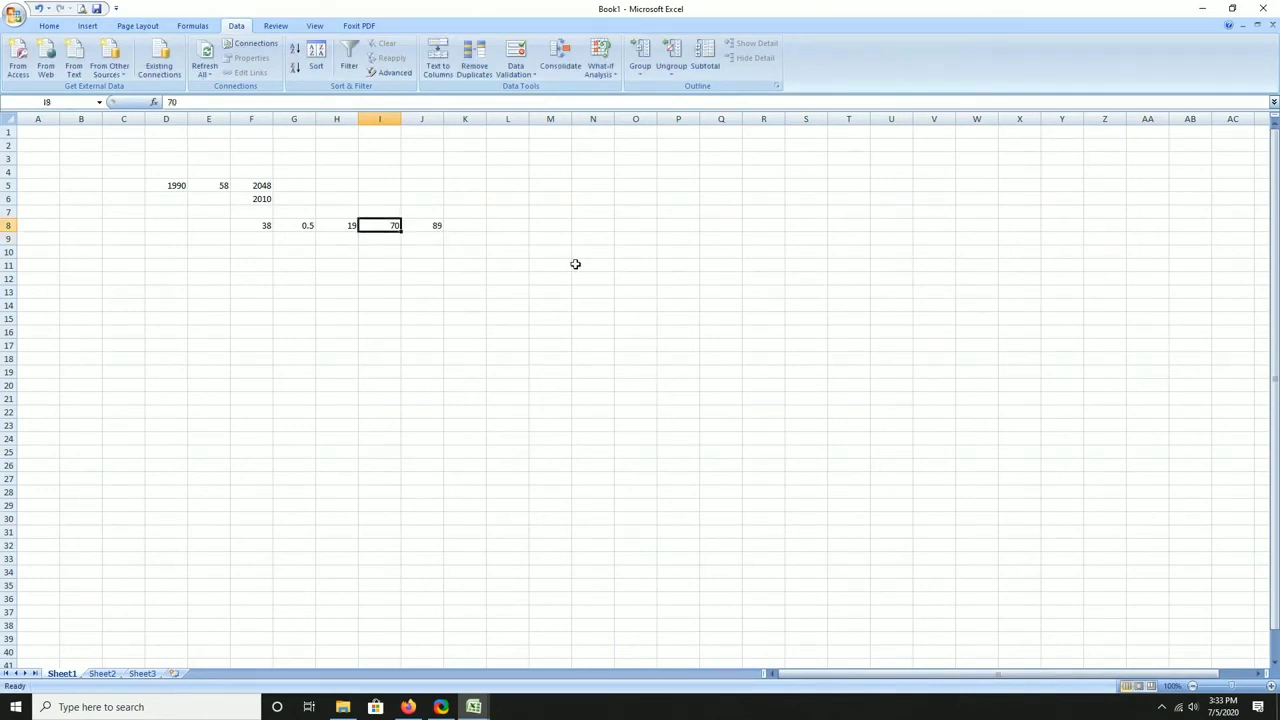
type("81")
key("Return")
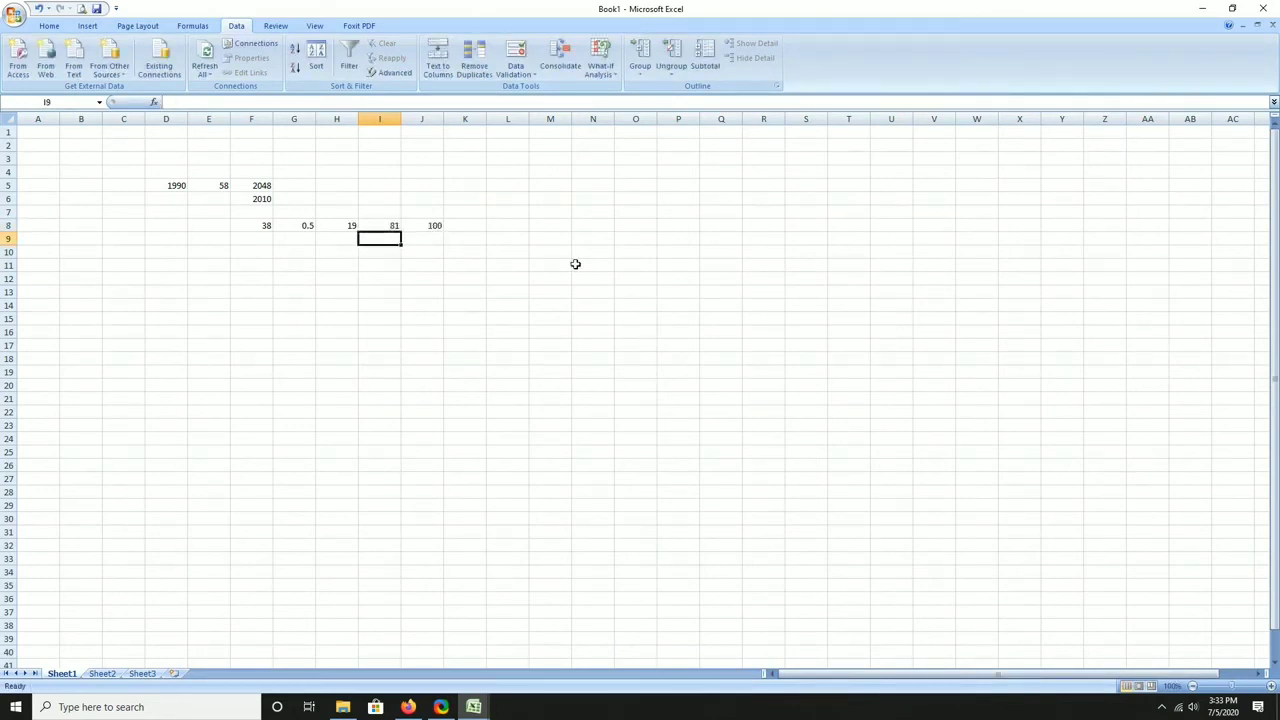
key("Up")
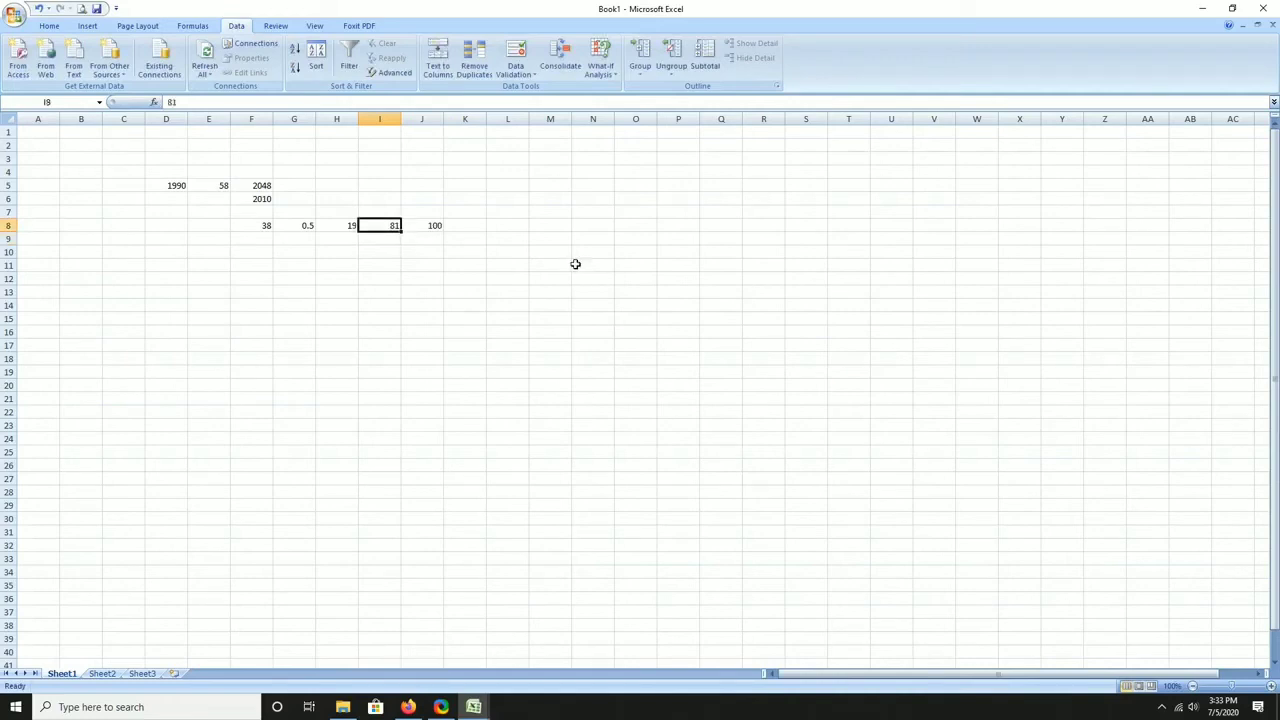
type("85")
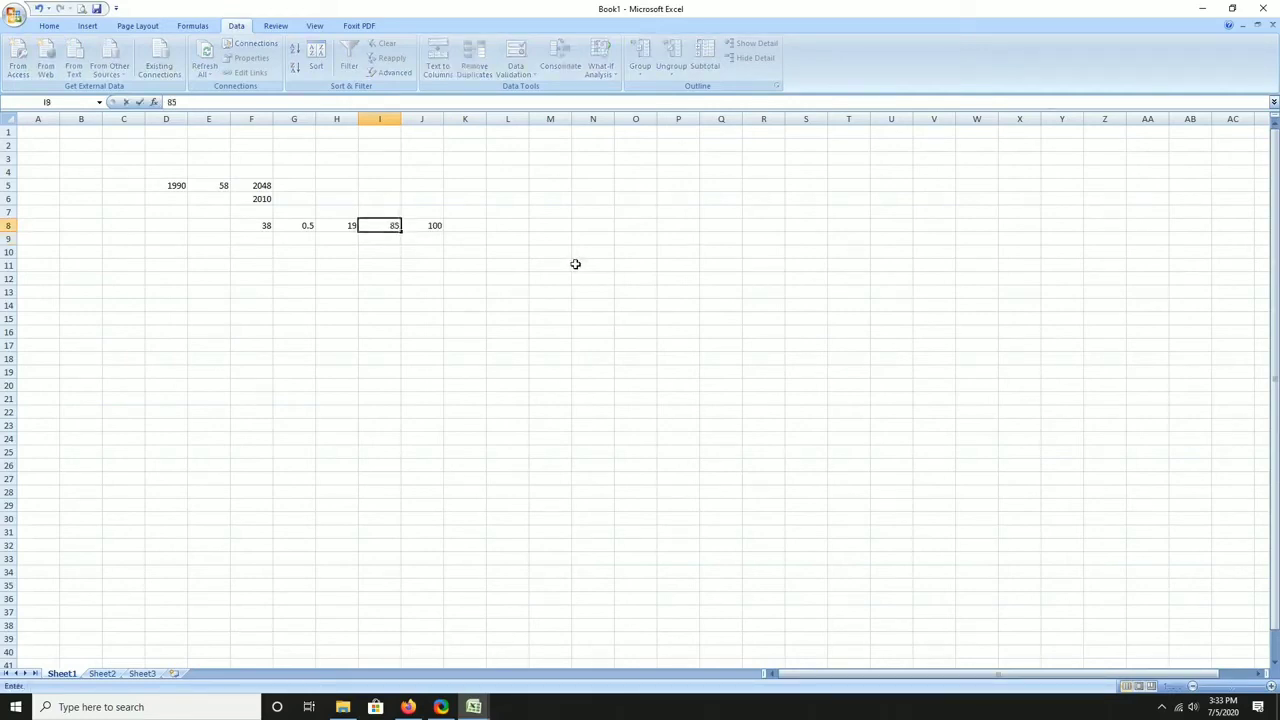
key("Return")
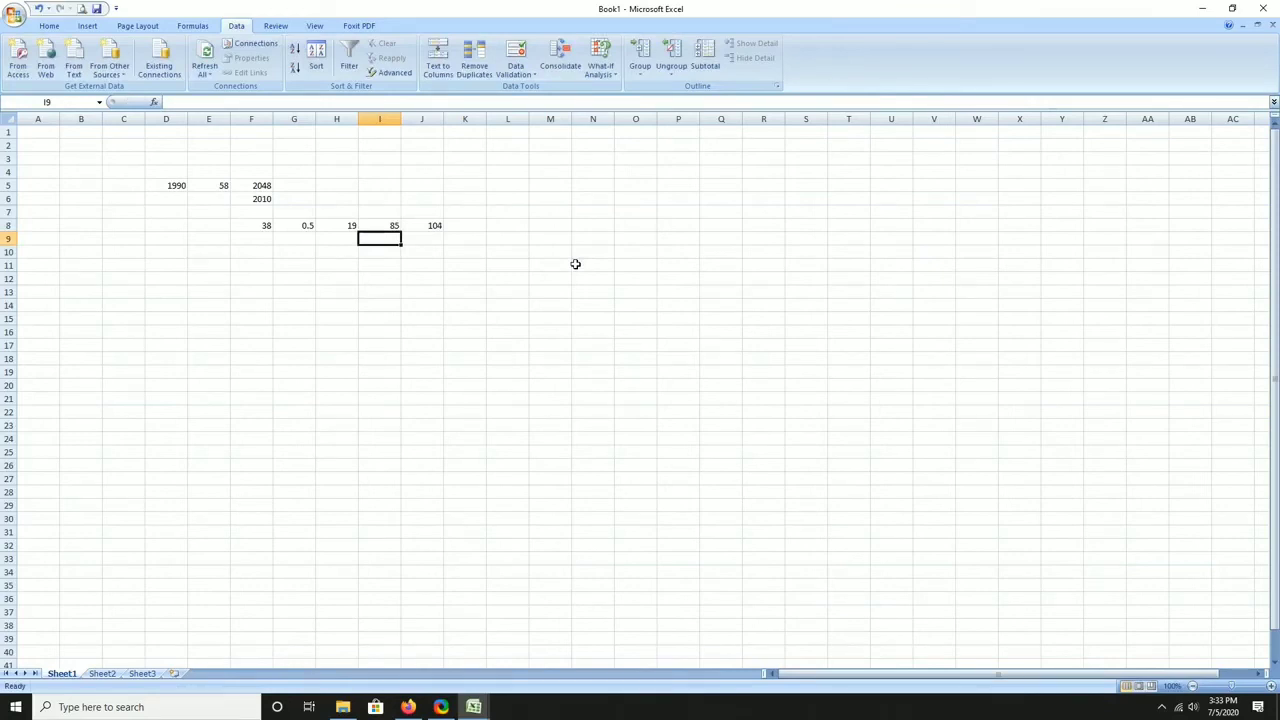
Set the starting score in I8 to 76.5 and check the sum formula in J8
key("Up")
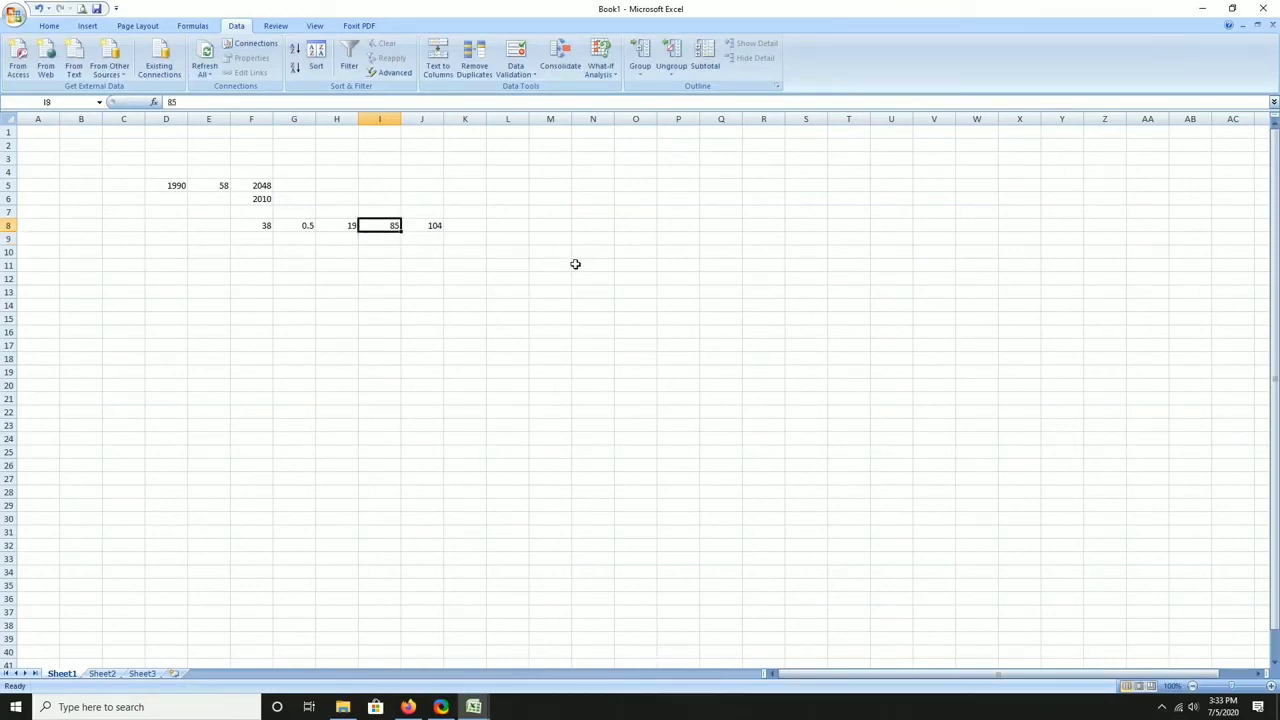
type("76")
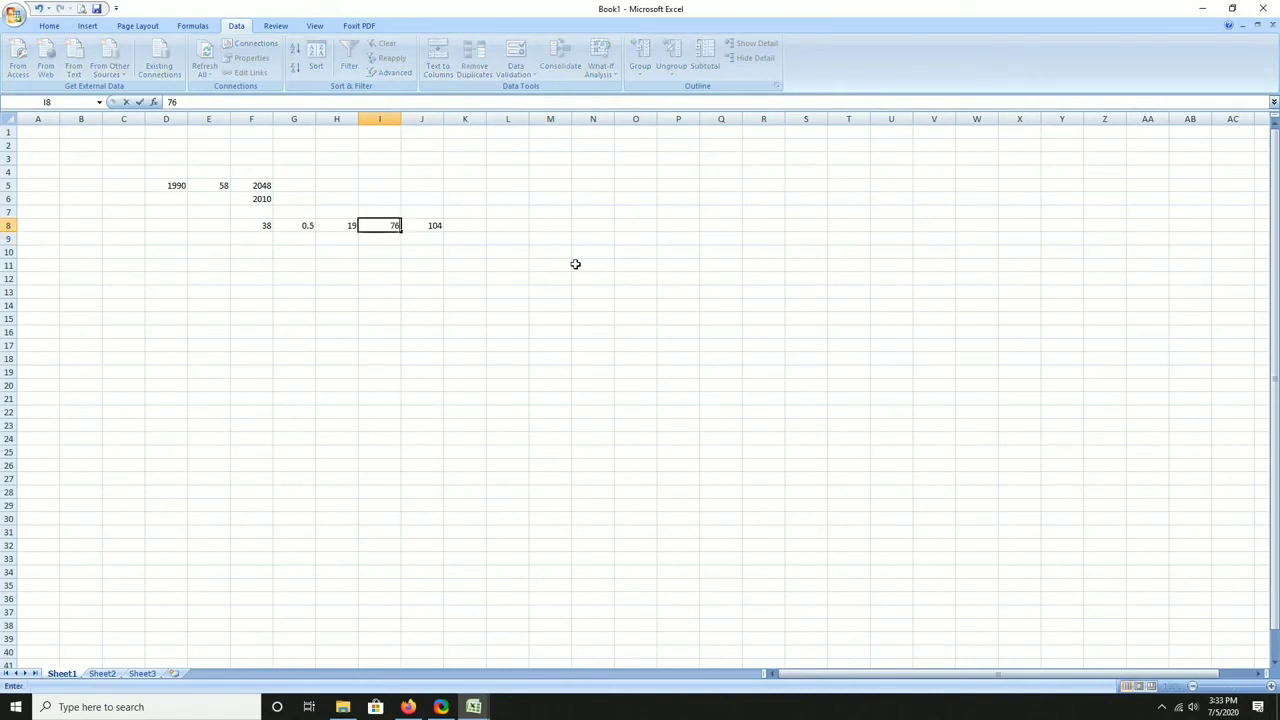
type(".5")
key("Return")
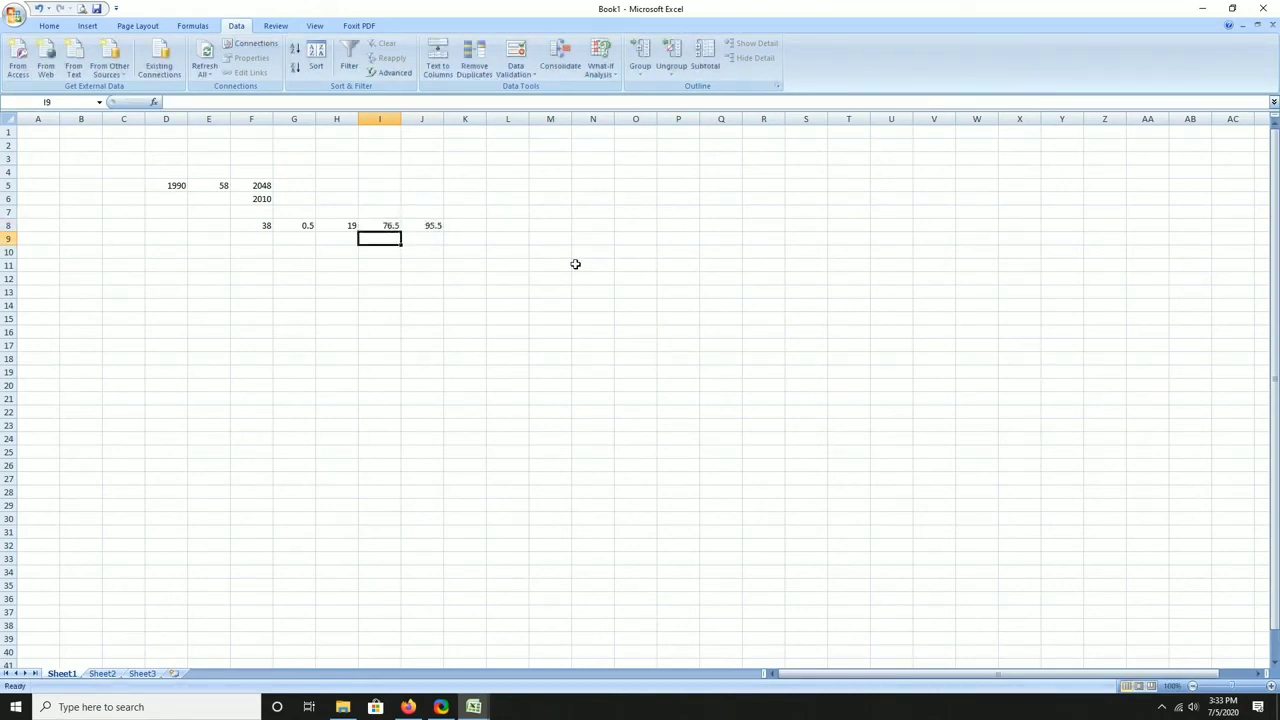
key("Up")
key("Right")
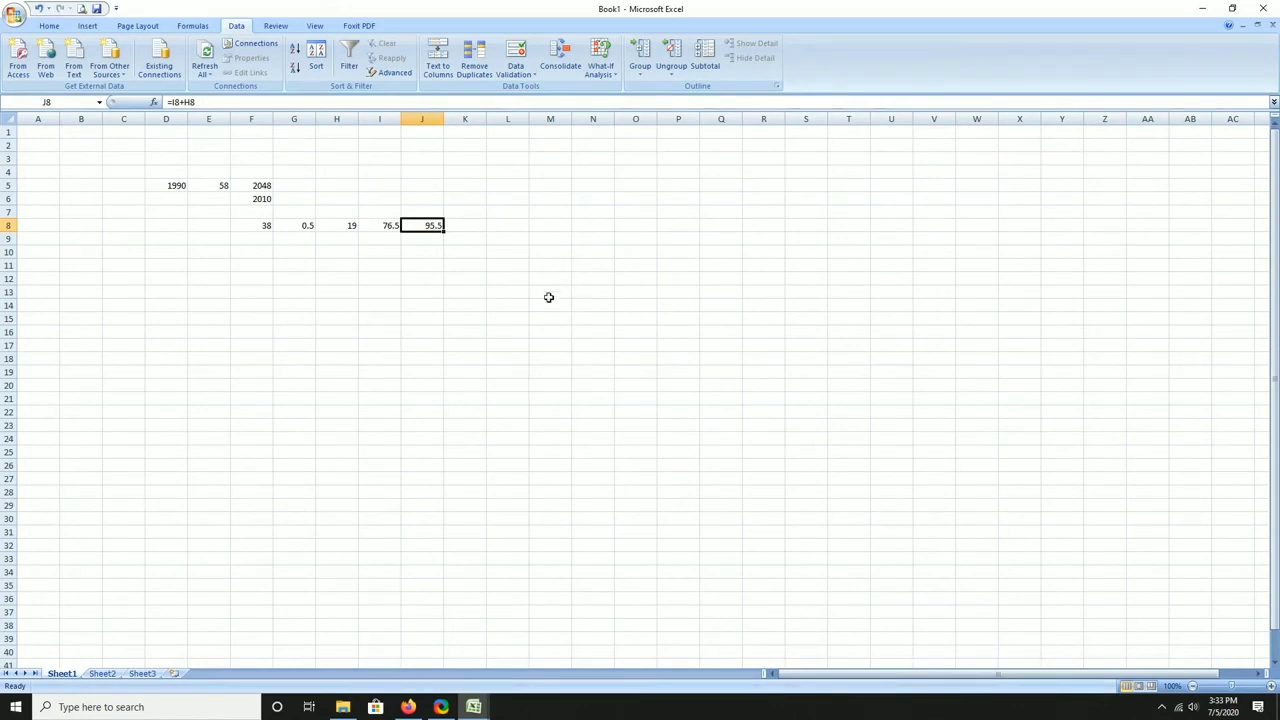
Switch to the 2020 SKP workbook and save it
left_click(474, 707)
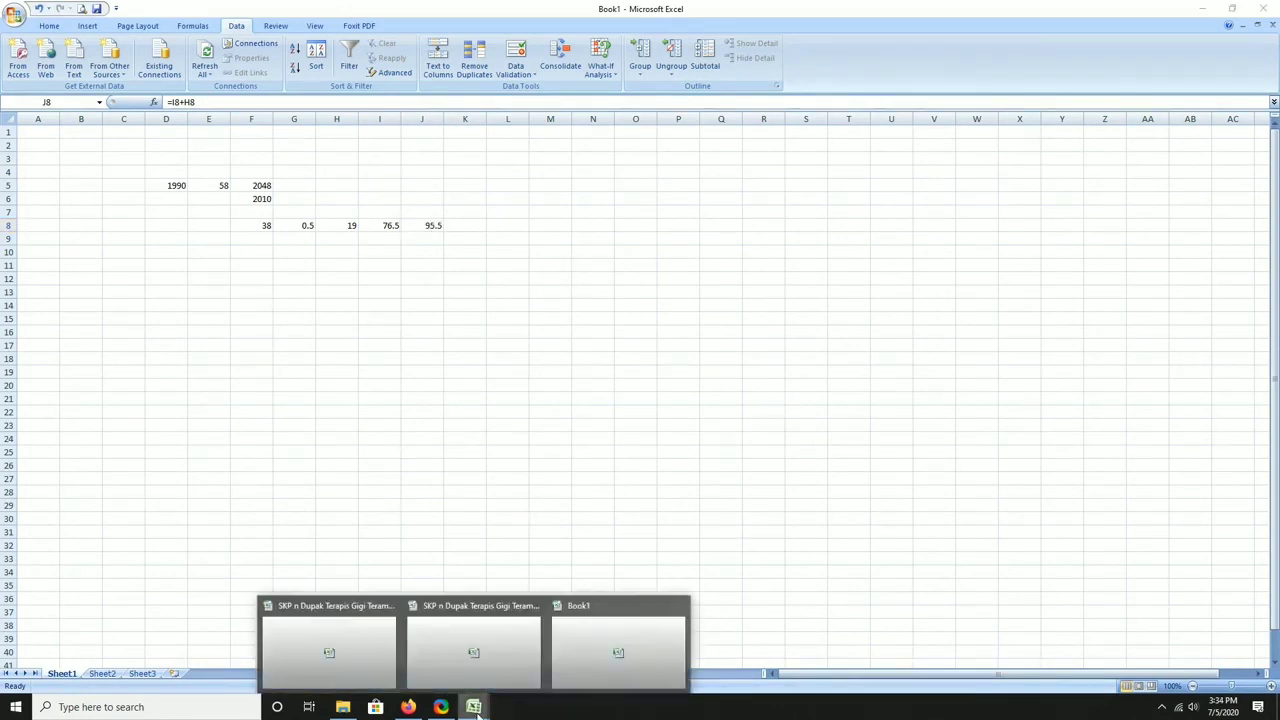
left_click(502, 642)
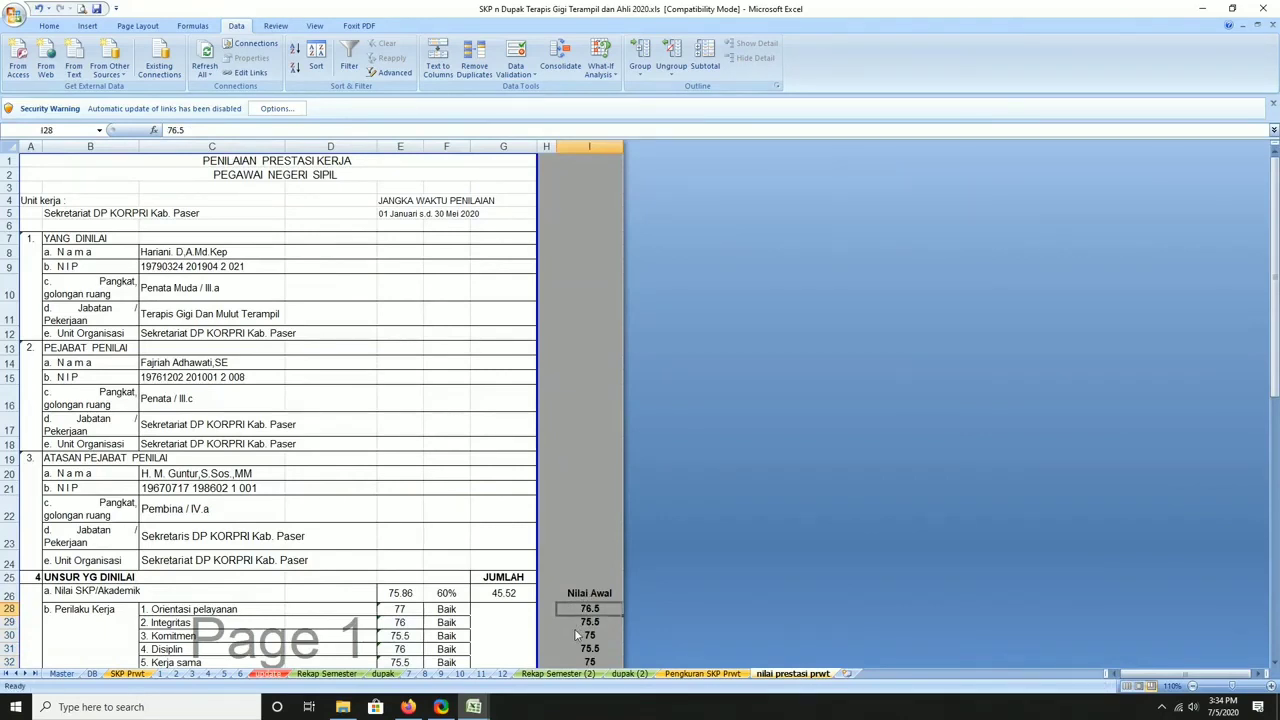
key("ctrl+s")
key("Return")
scroll(566, 449, "down", 4)
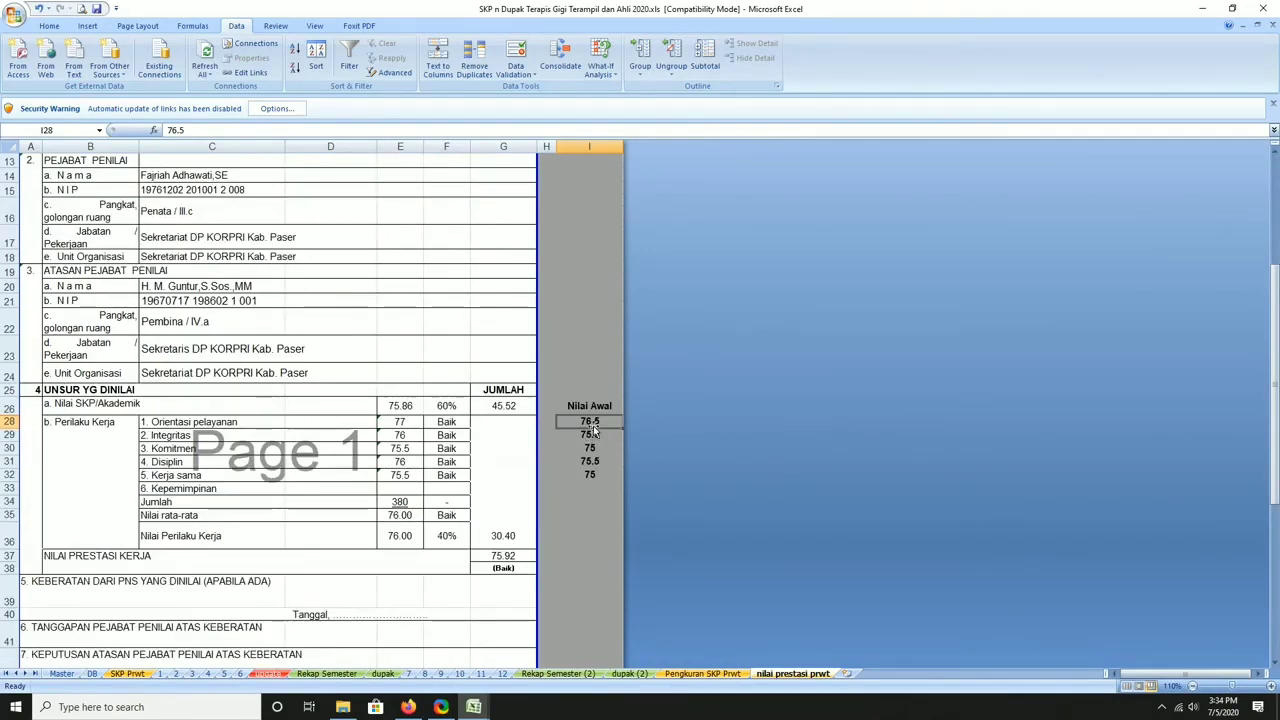
Close Book1 without saving and select the Nilai Awal column cells I25:I35 in the 2020 workbook's nilai prestasi prwt sheet
left_click(468, 702)
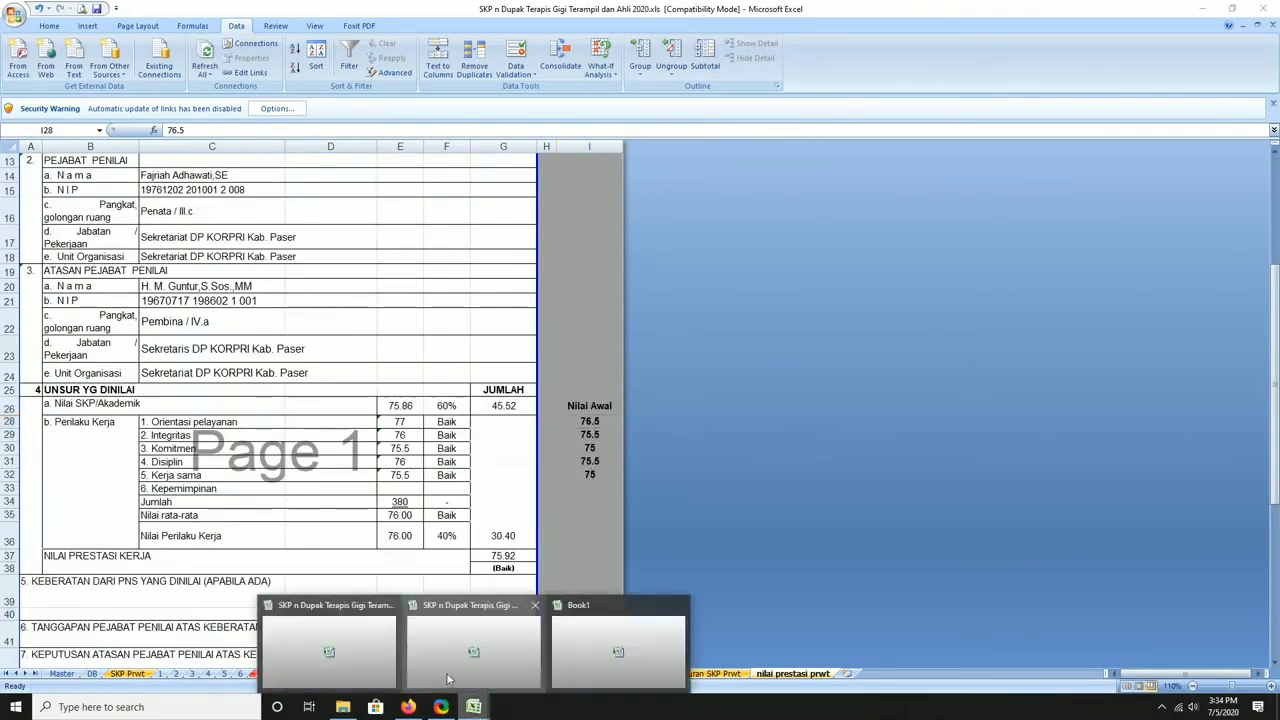
left_click(680, 607)
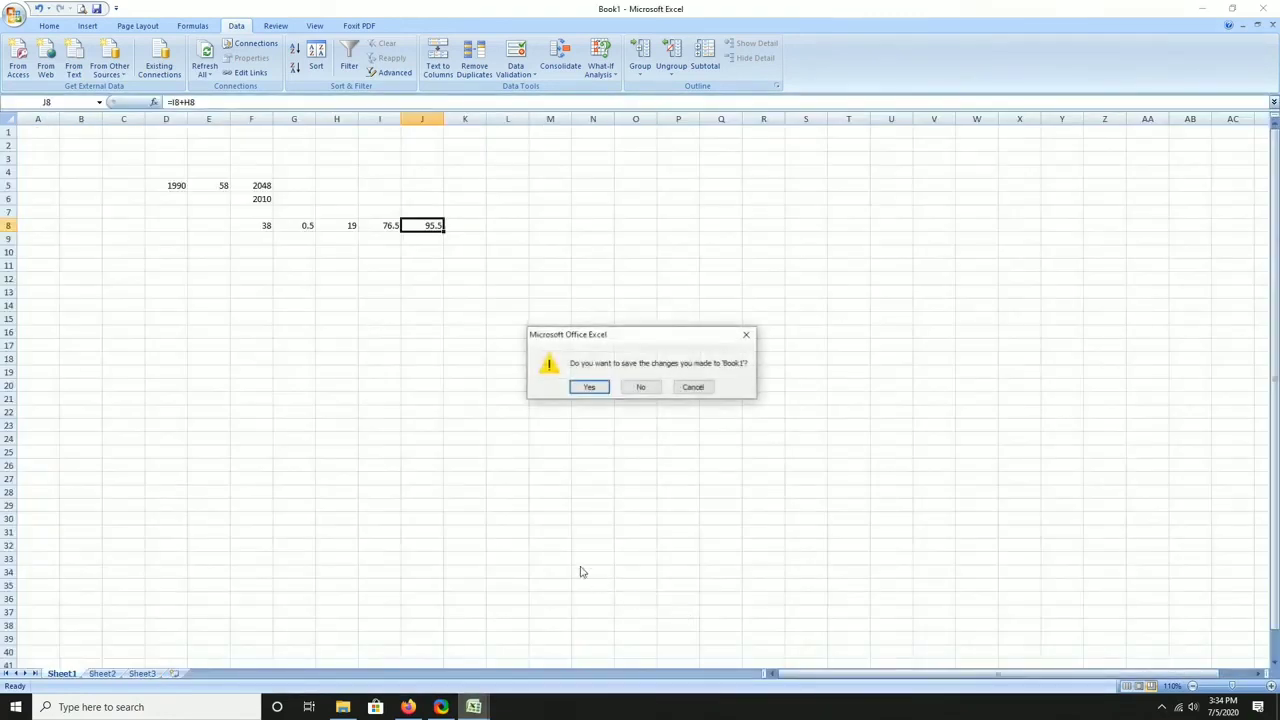
left_click(641, 388)
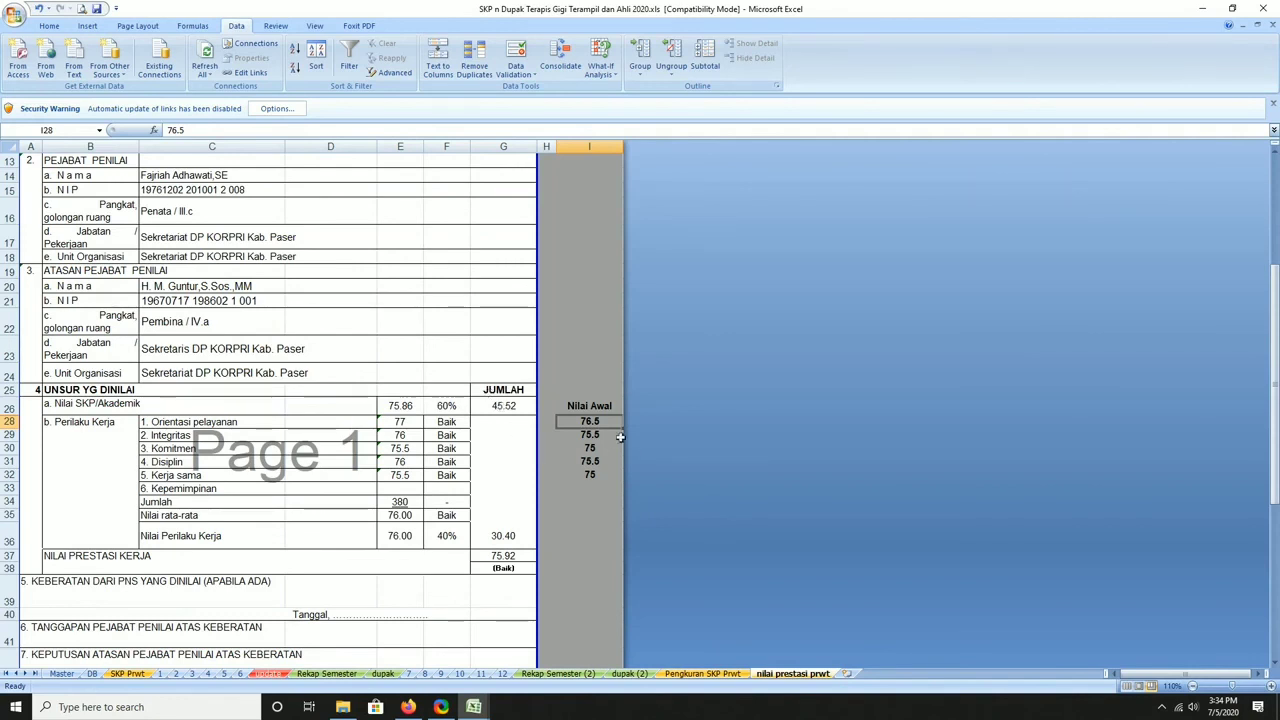
left_click_drag(574, 393, 604, 516)
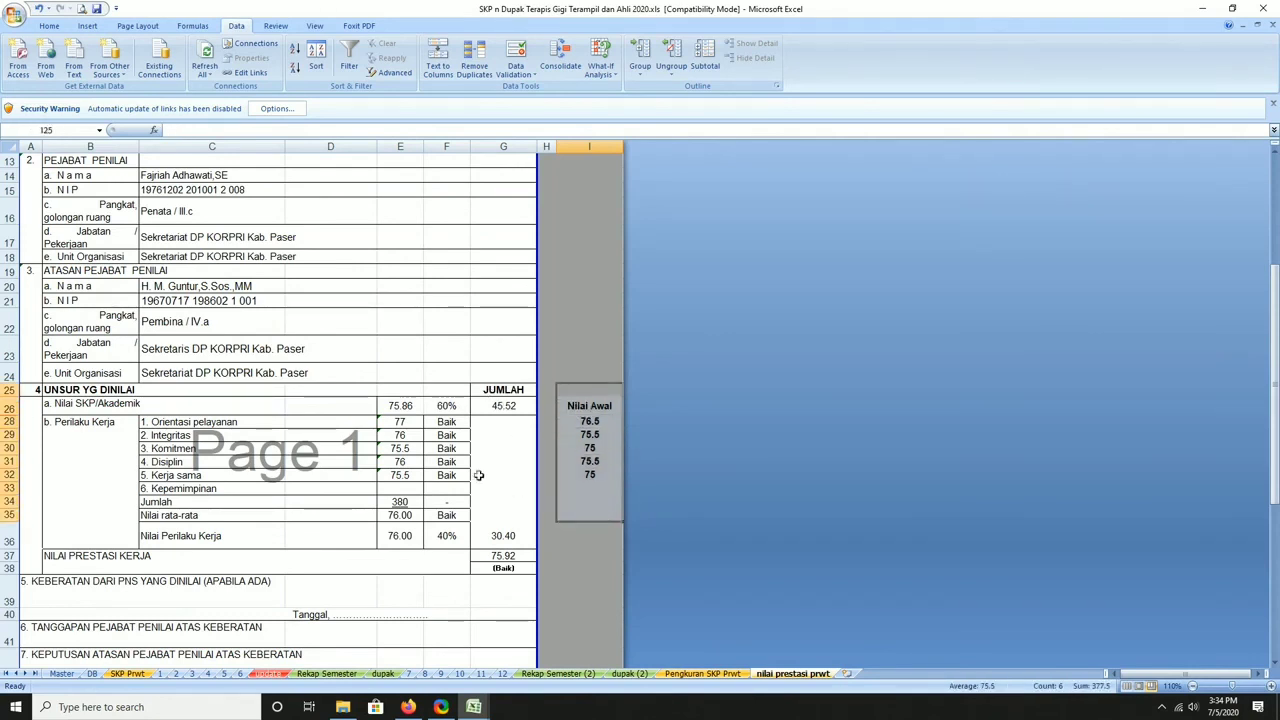